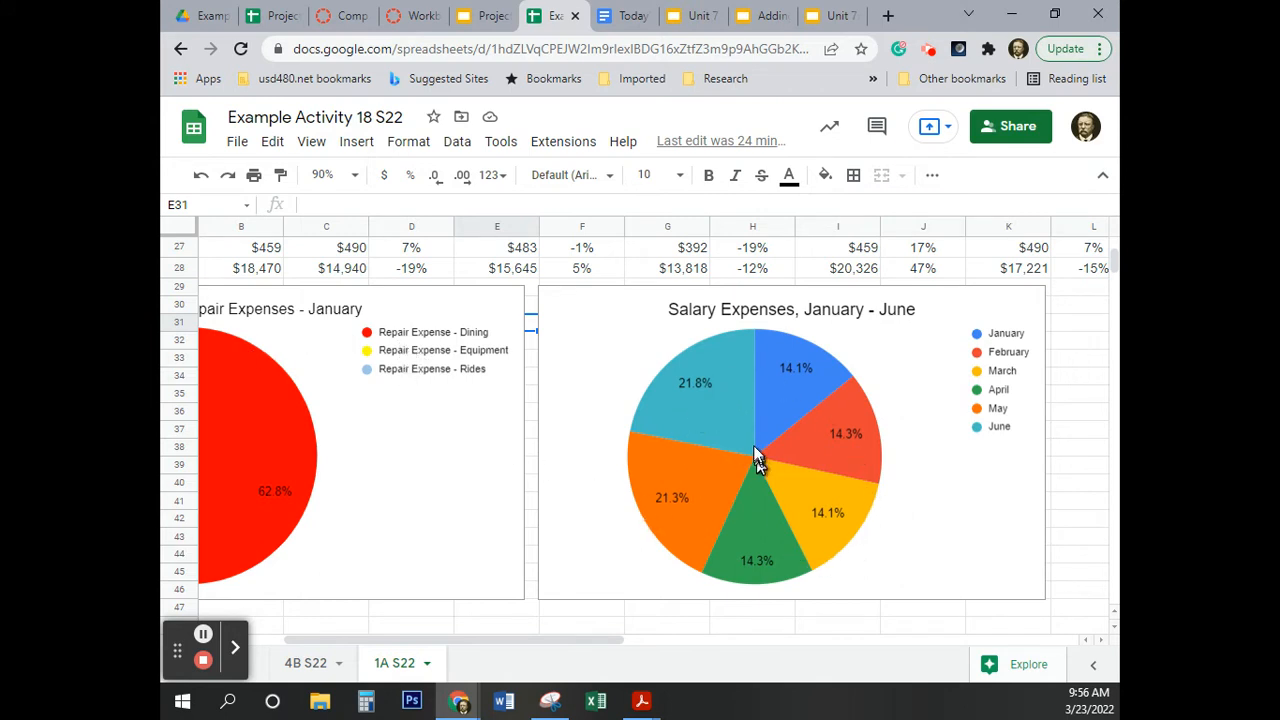
Delete the existing Repair Expenses - January pie chart from the 1A S22 sheet.
drag(594, 642, 505, 639)
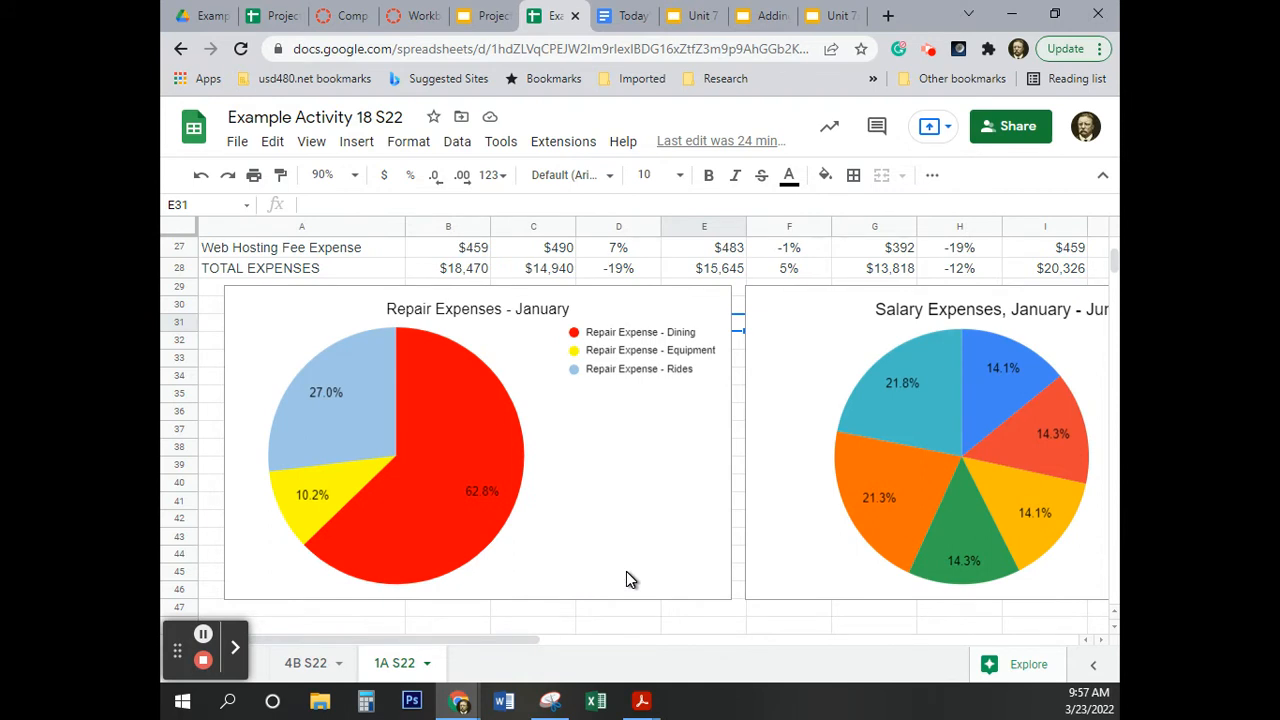
click(655, 303)
click(717, 305)
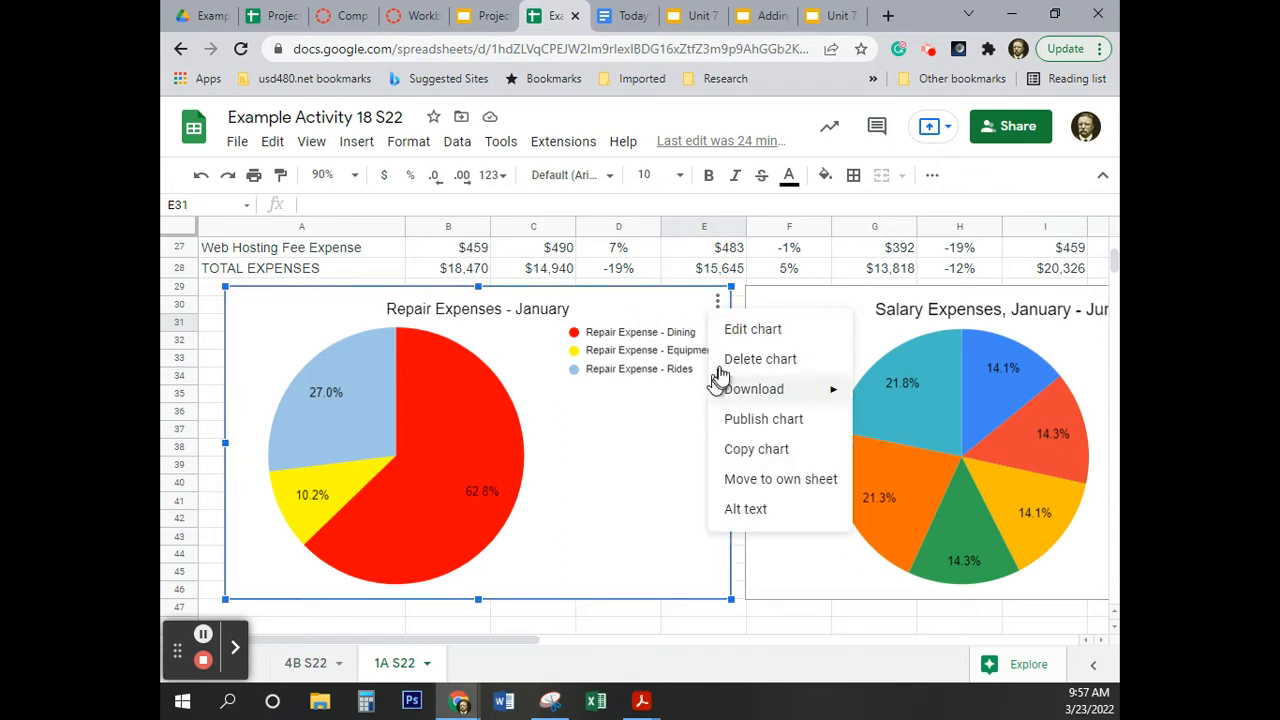
click(745, 360)
Delete the existing Salary Expenses, January - June pie chart.
drag(475, 642, 648, 620)
click(740, 300)
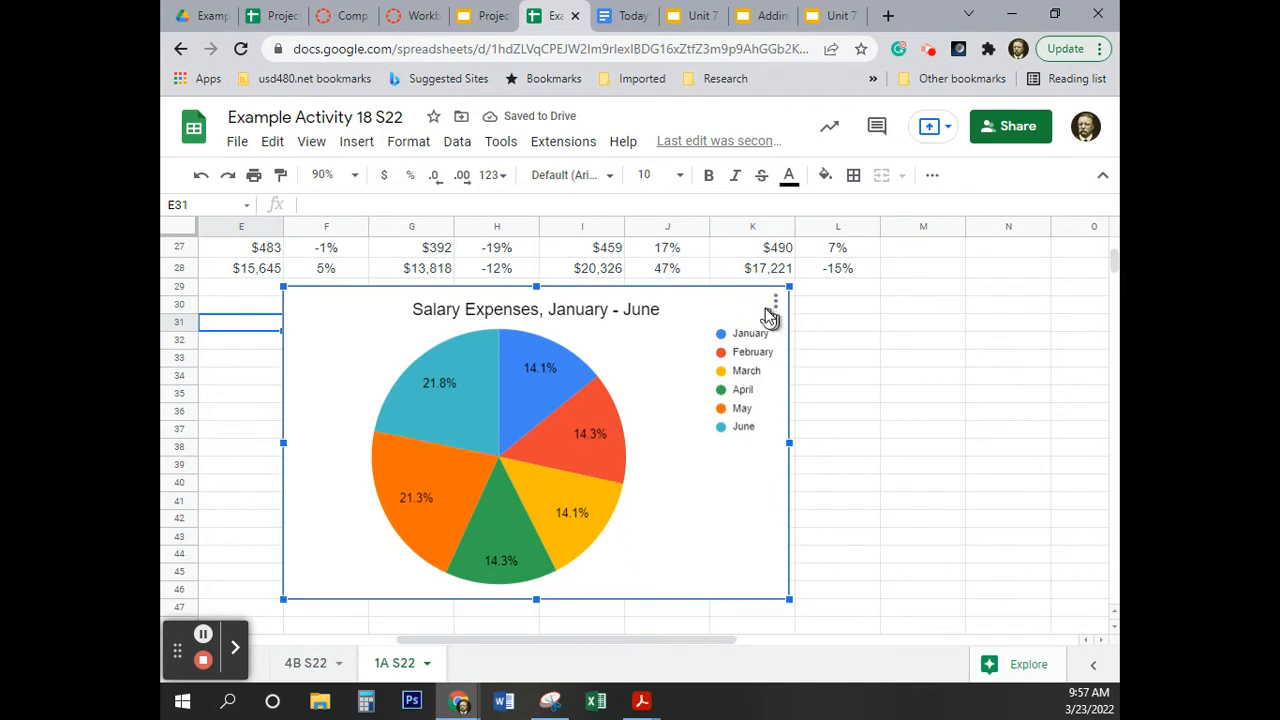
click(775, 301)
click(806, 359)
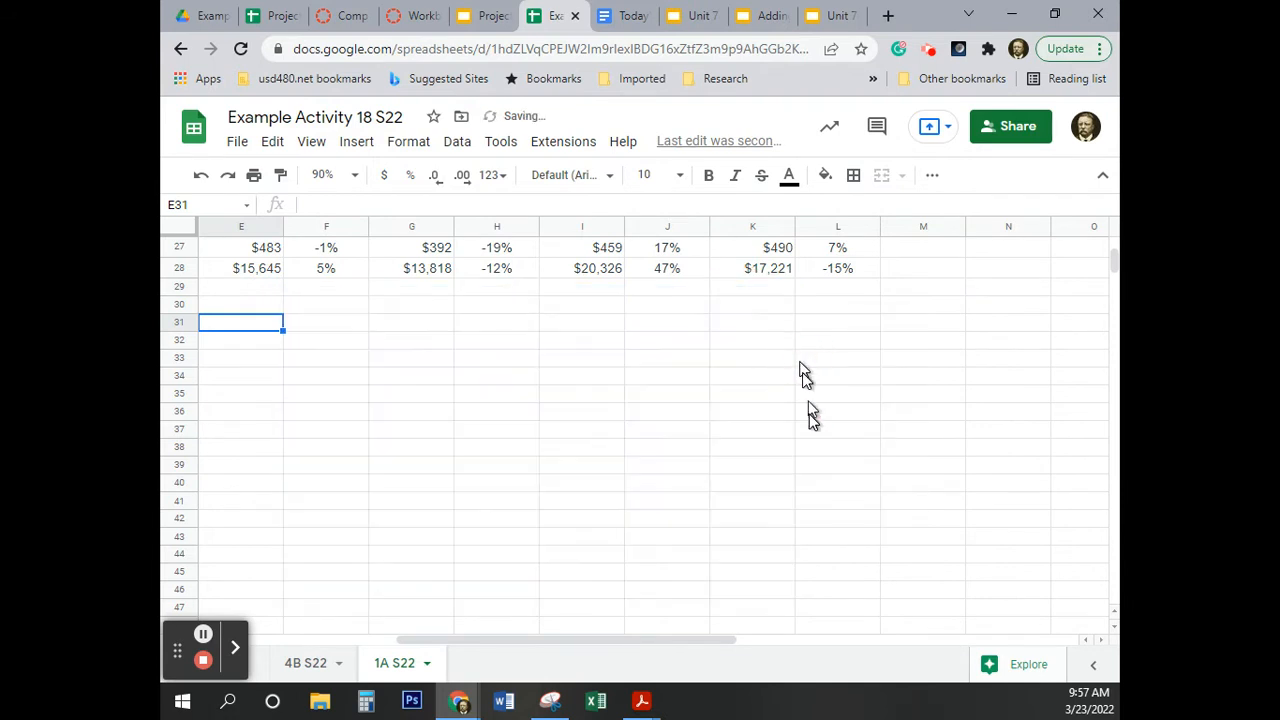
Insert a pie chart of the three January repair expenses from cells A20:B22.
drag(655, 643, 505, 645)
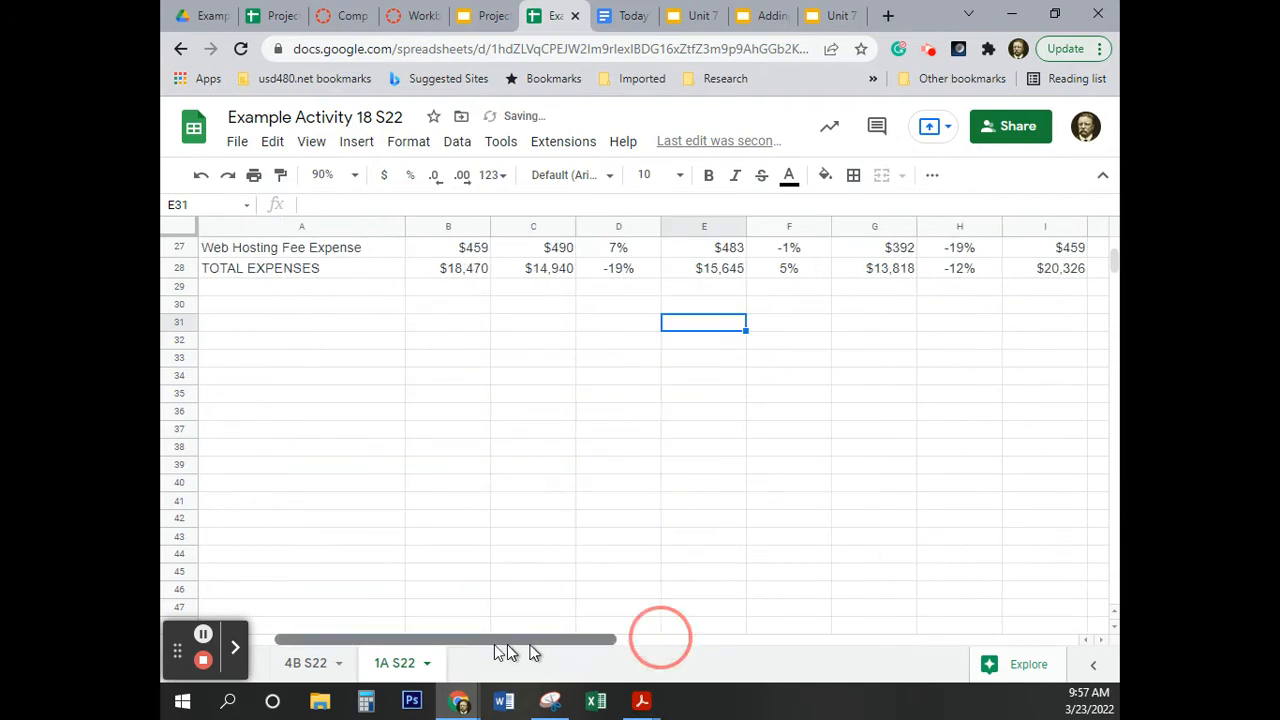
scroll(531, 490, up, 2)
scroll(531, 490, up, 3)
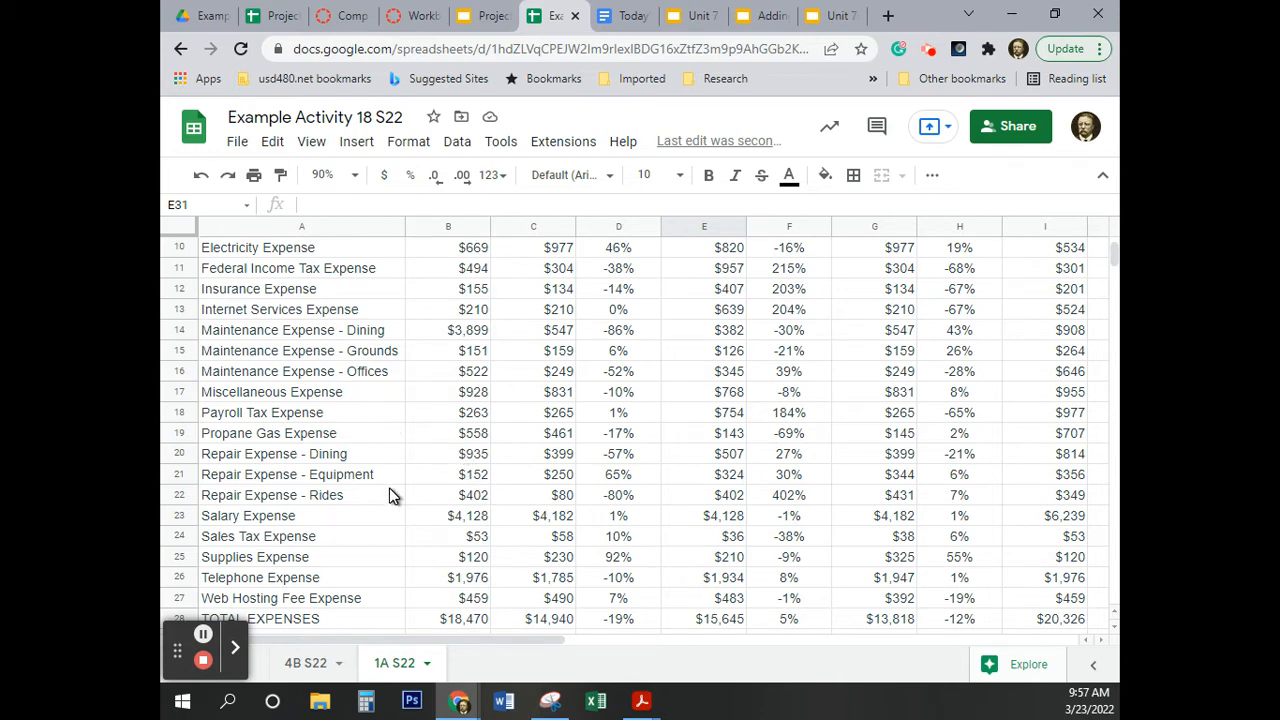
drag(270, 458, 473, 496)
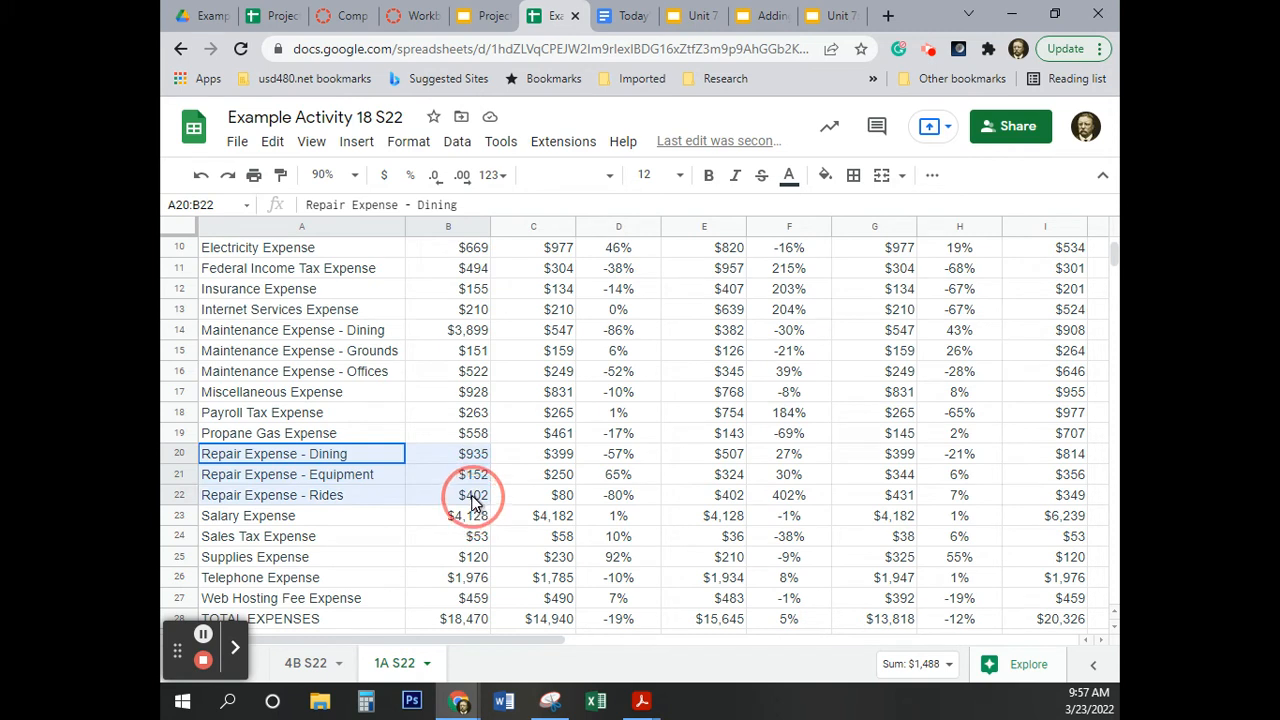
drag(330, 456, 475, 507)
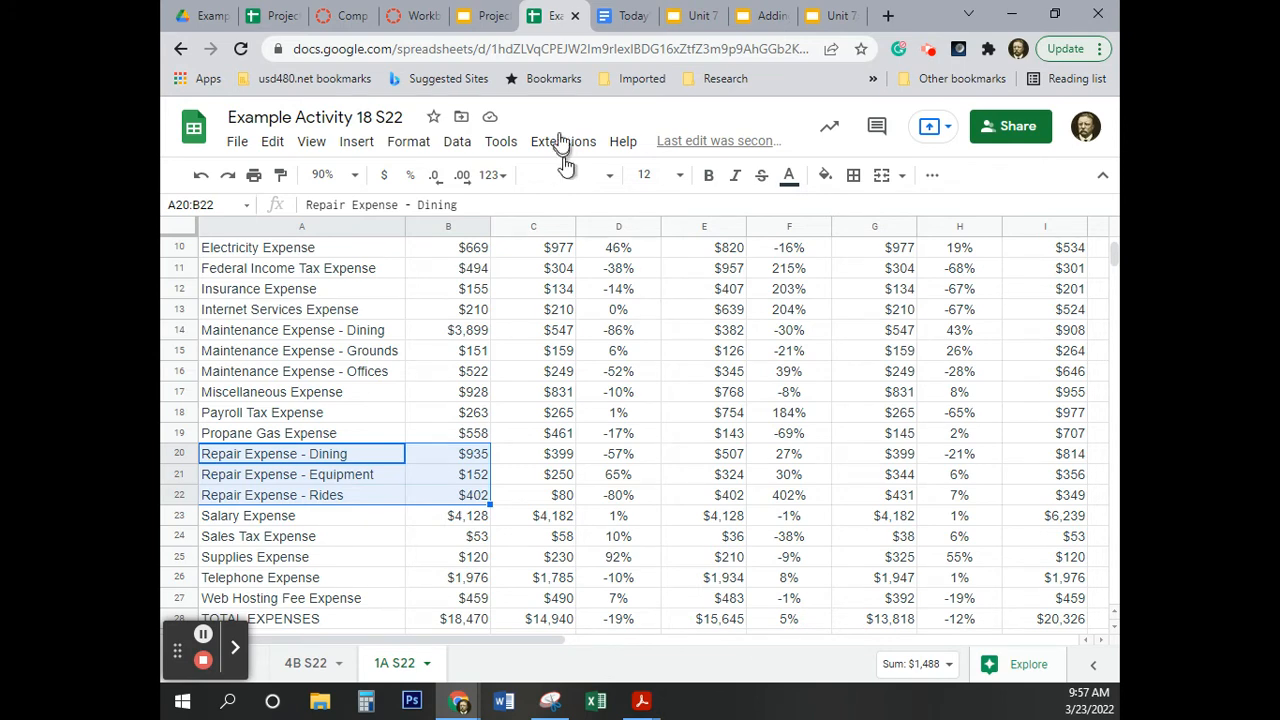
click(362, 143)
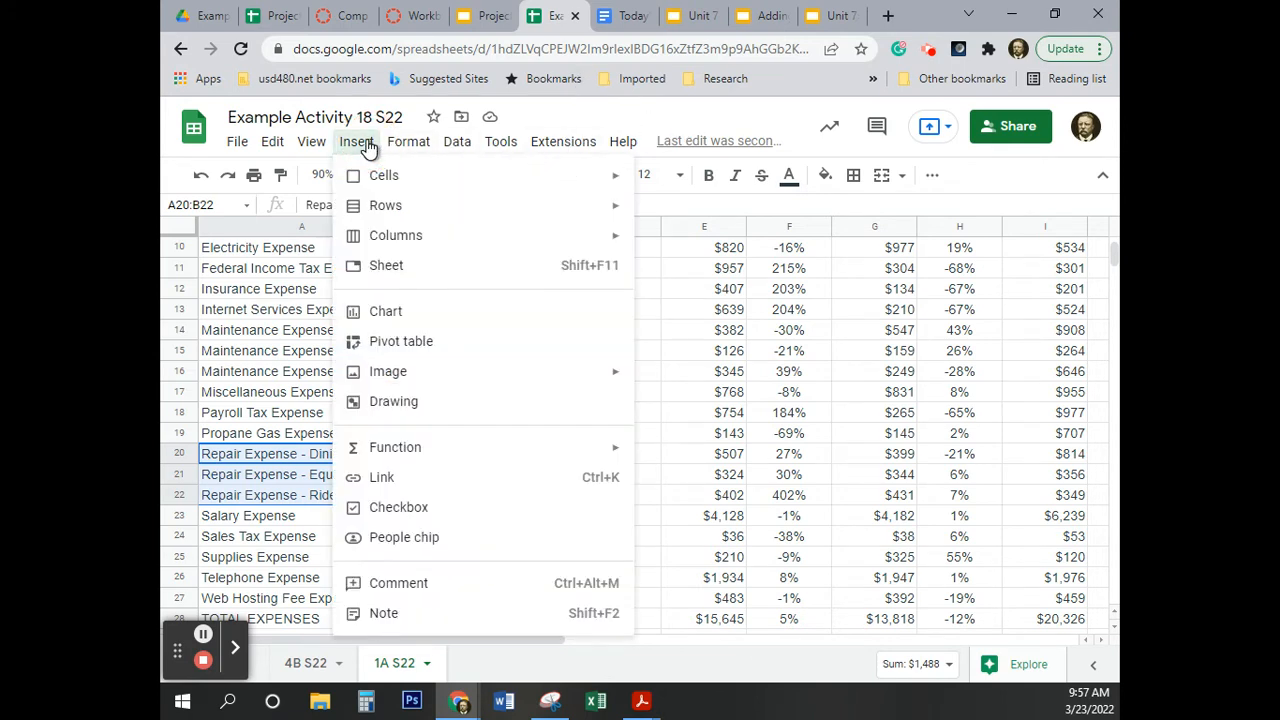
click(427, 313)
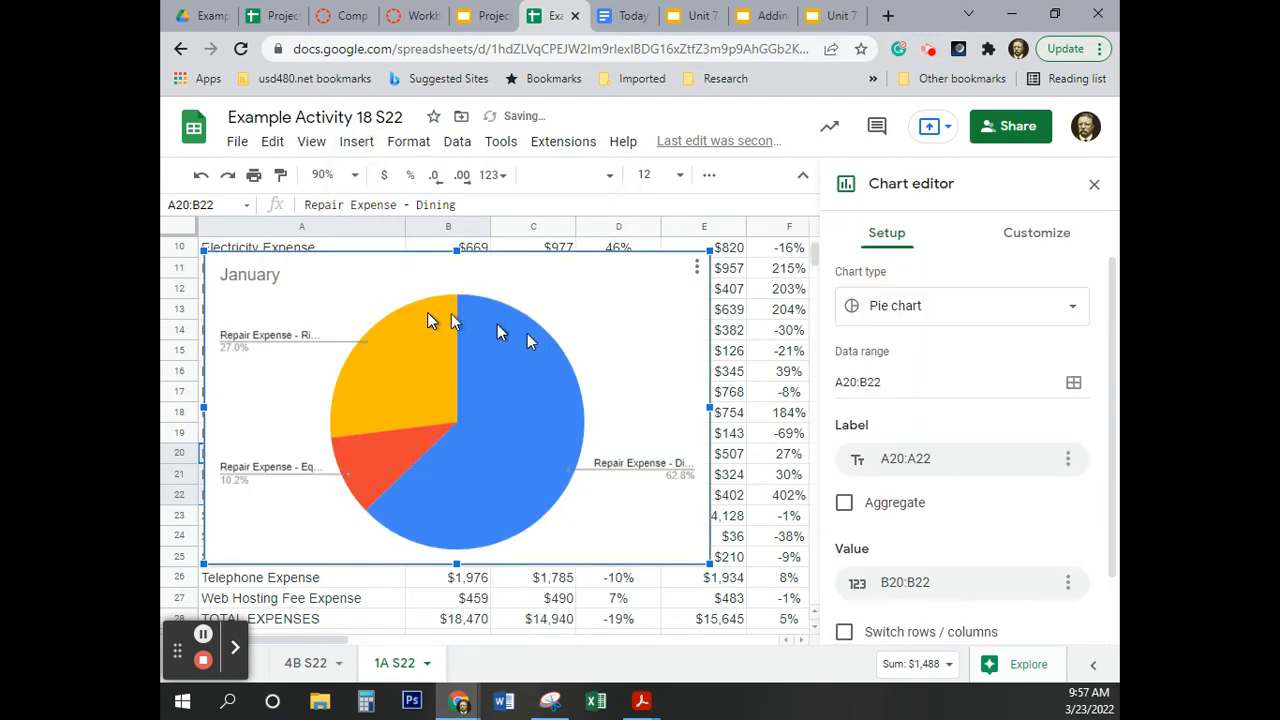
click(980, 317)
scroll(943, 483, down, 4)
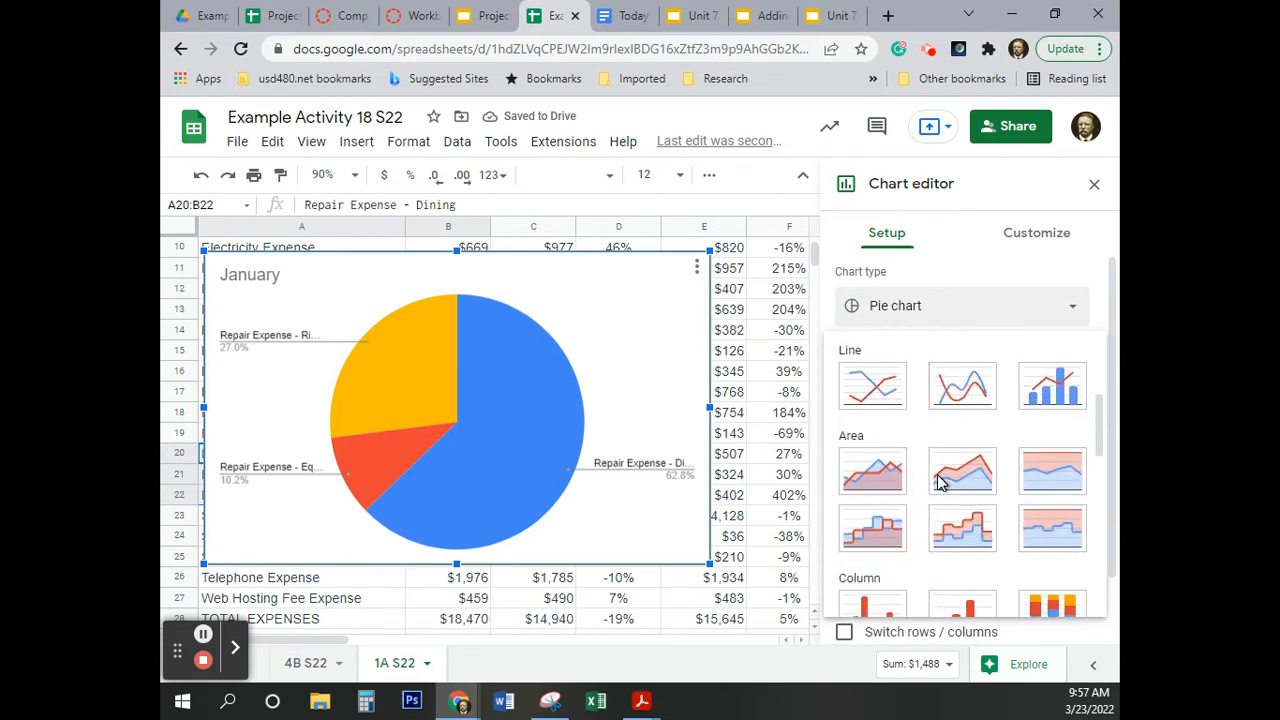
click(889, 577)
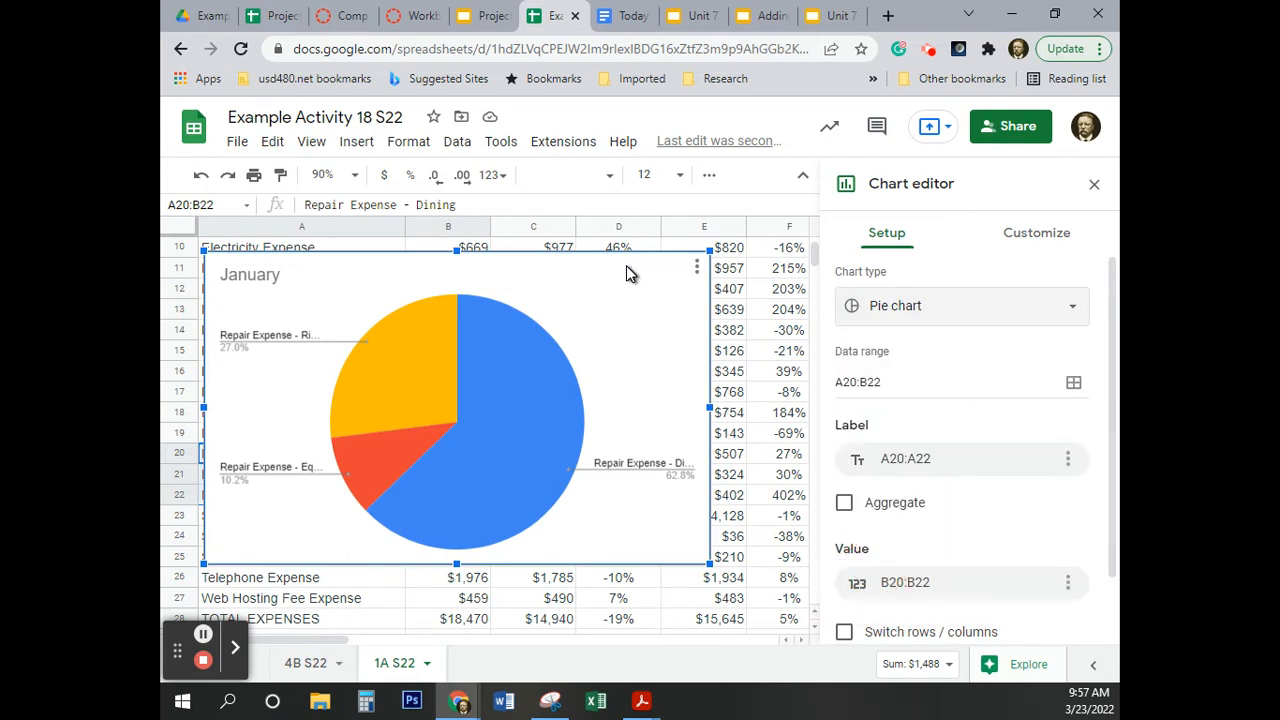
Move the new pie chart into the empty area just below the TOTAL EXPENSES row.
drag(630, 265, 658, 578)
scroll(714, 423, down, 3)
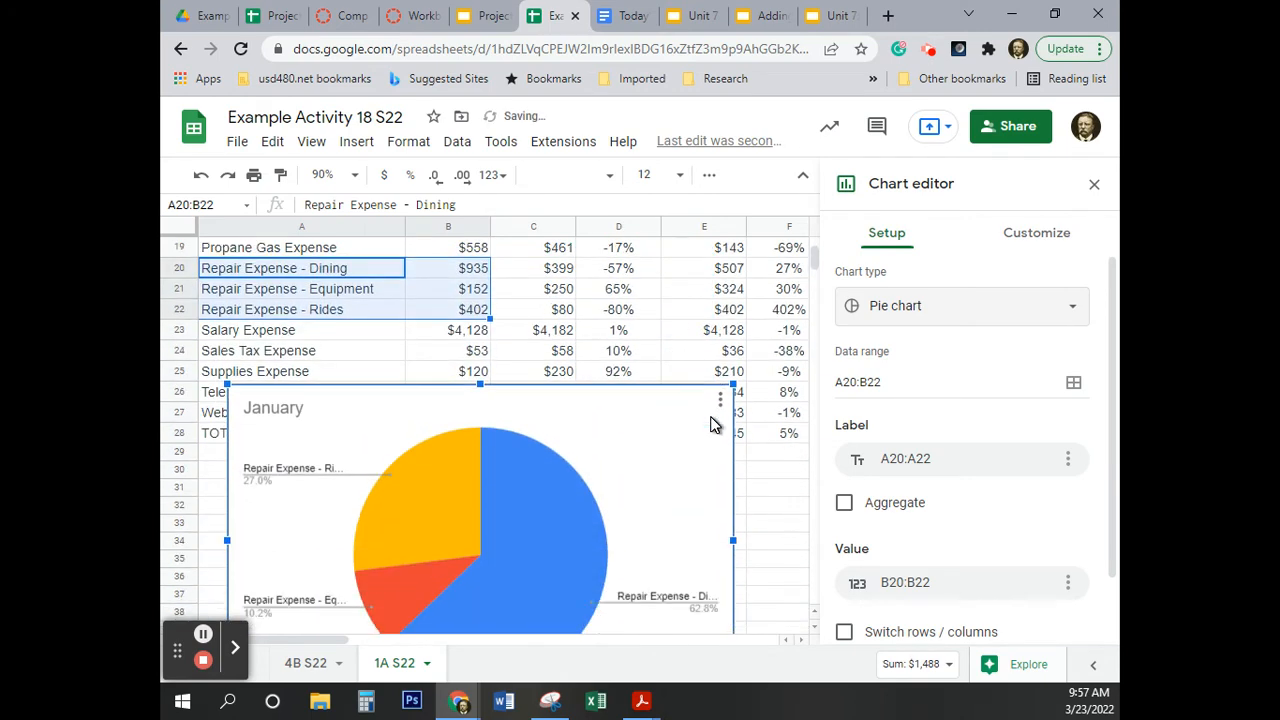
drag(660, 296, 651, 366)
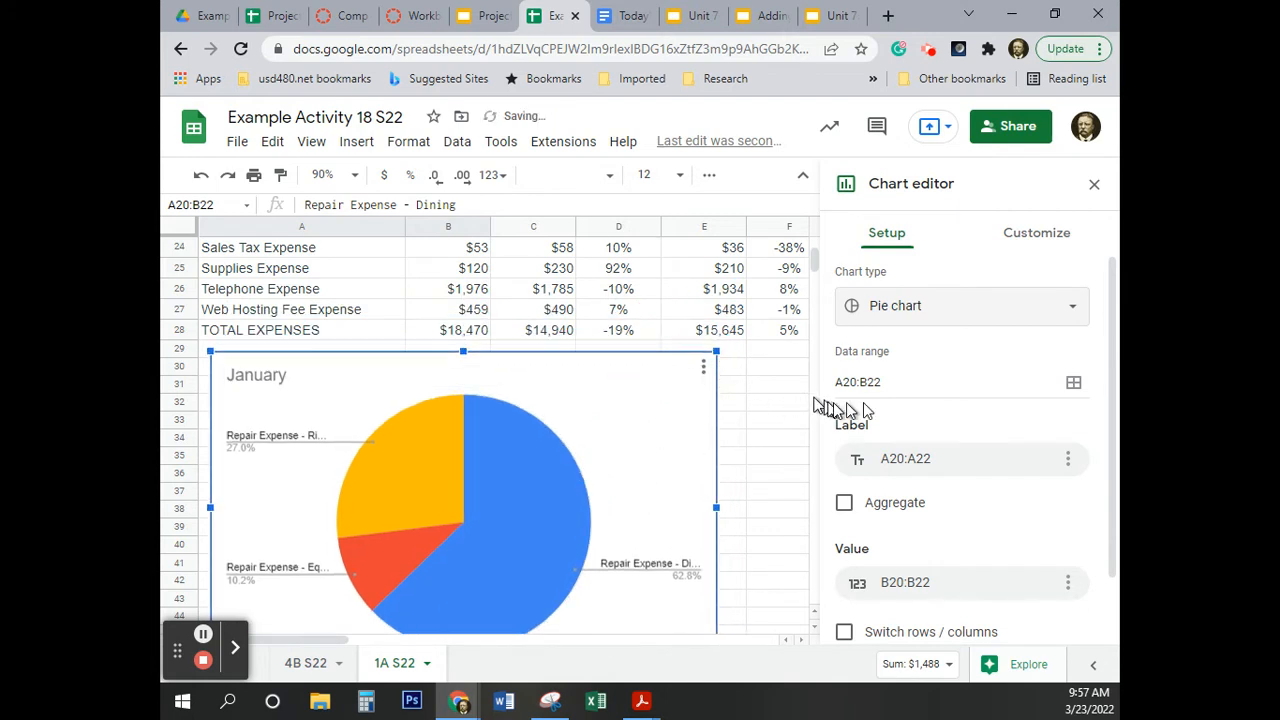
Change the chart title to "Repair Expenses, January".
click(265, 387)
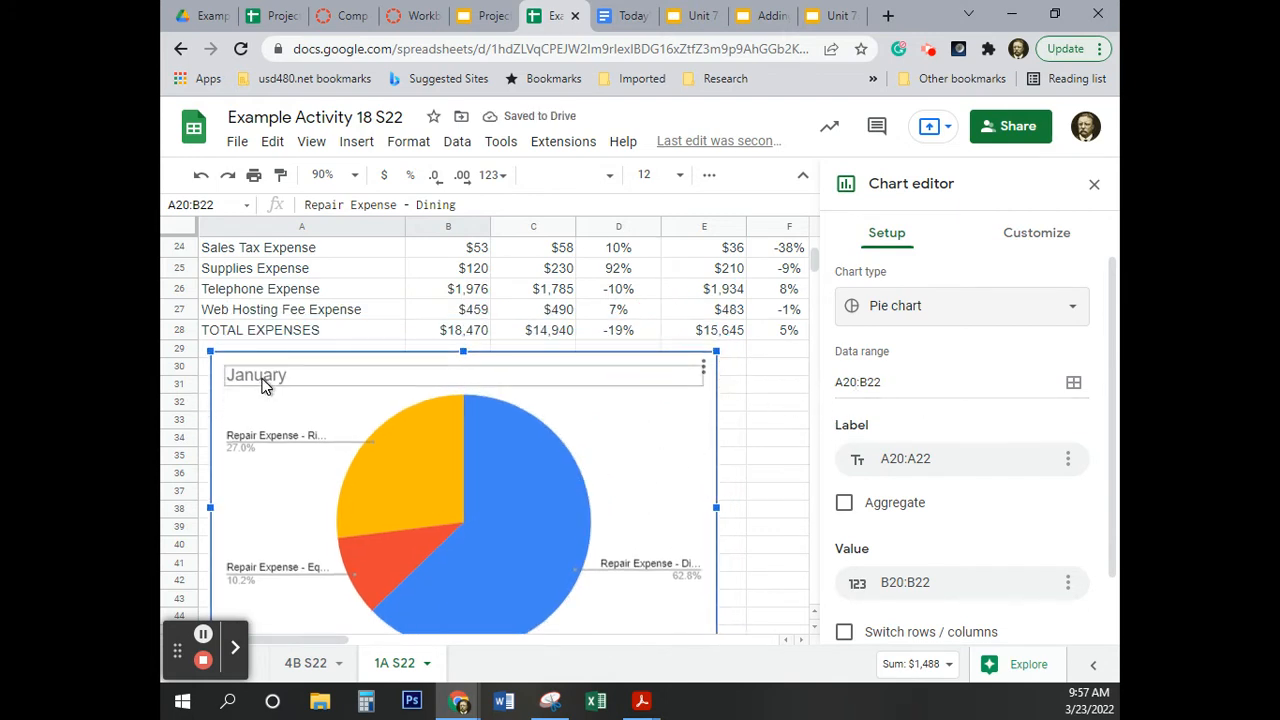
scroll(262, 380, down, 1)
double_click(270, 352)
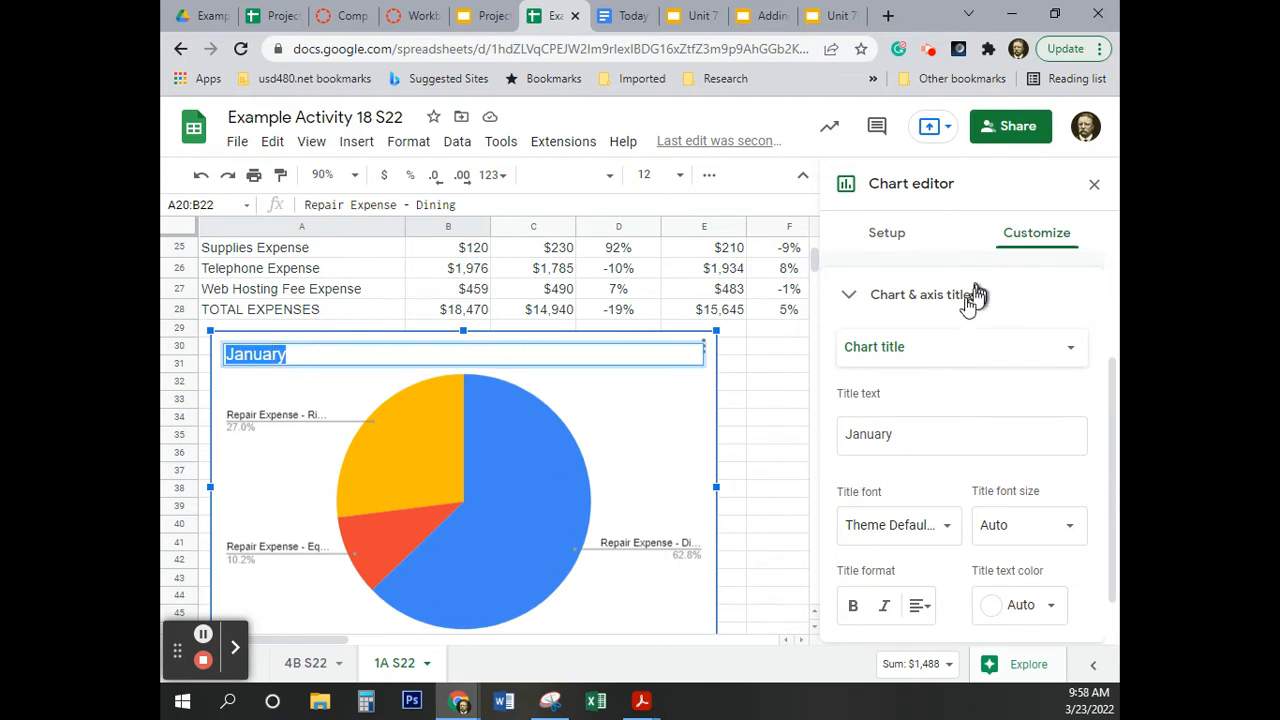
click(845, 434)
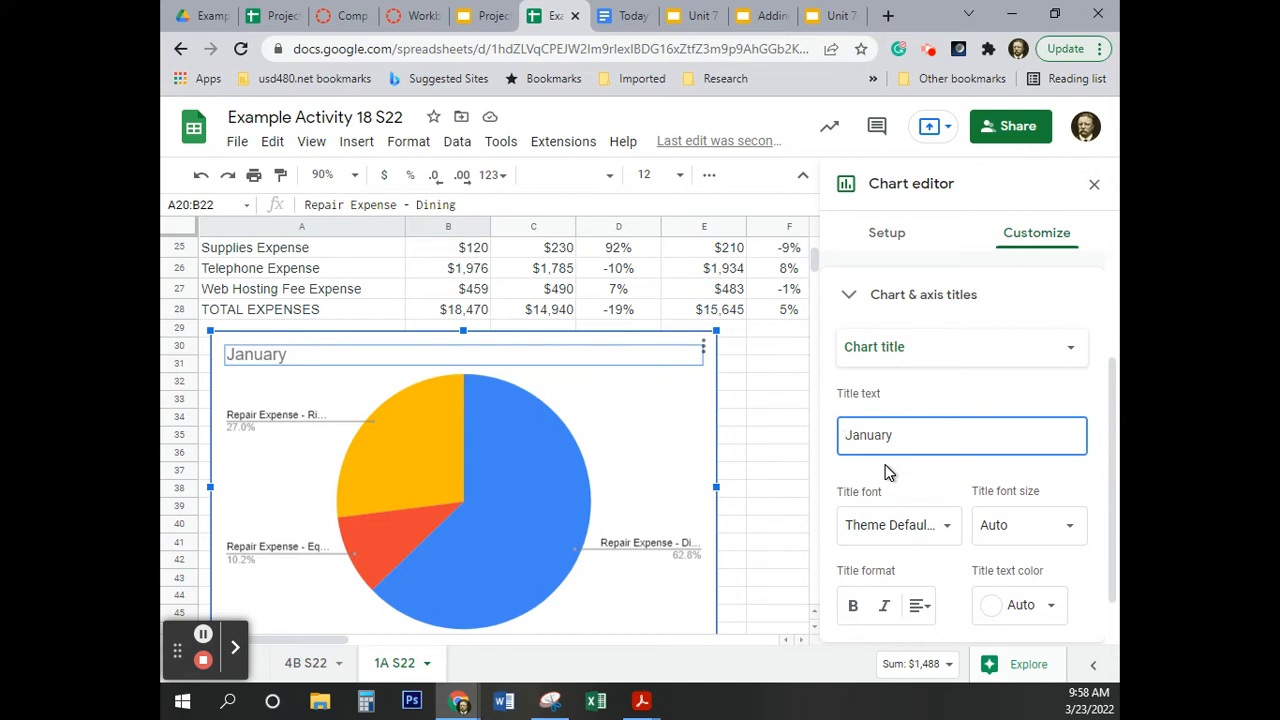
text(Rte)
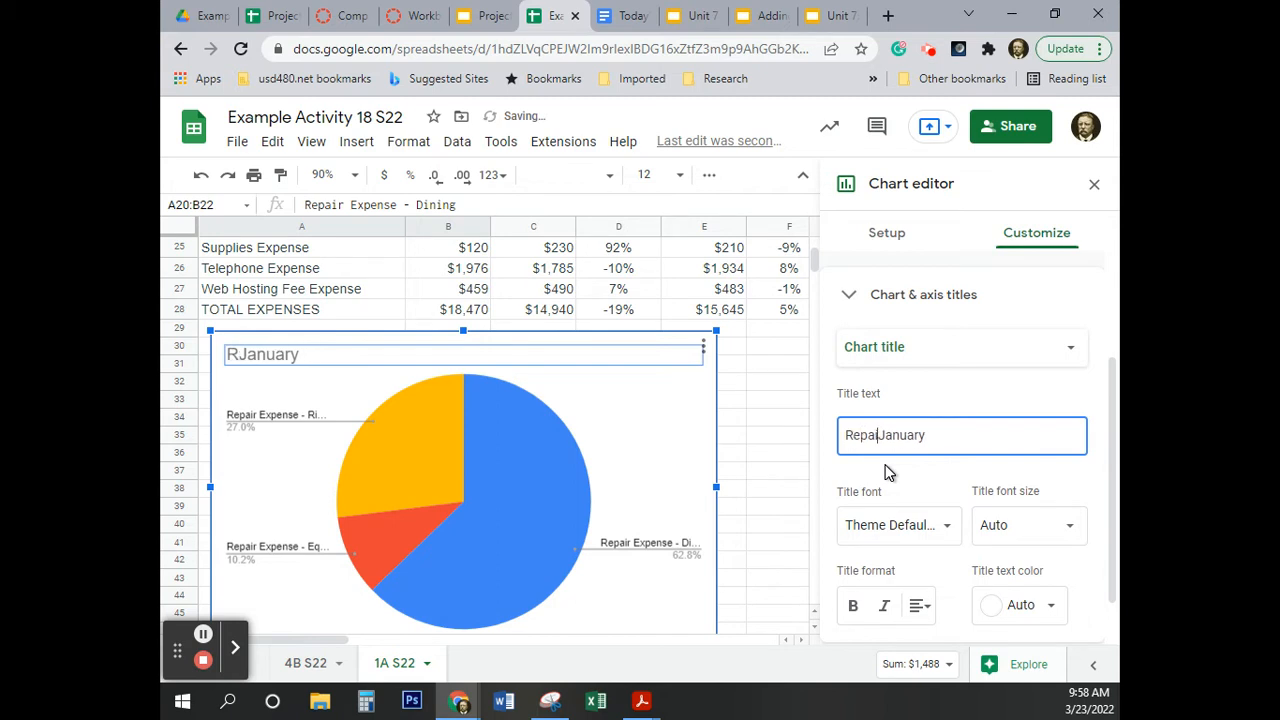
text(epair Expenses,)
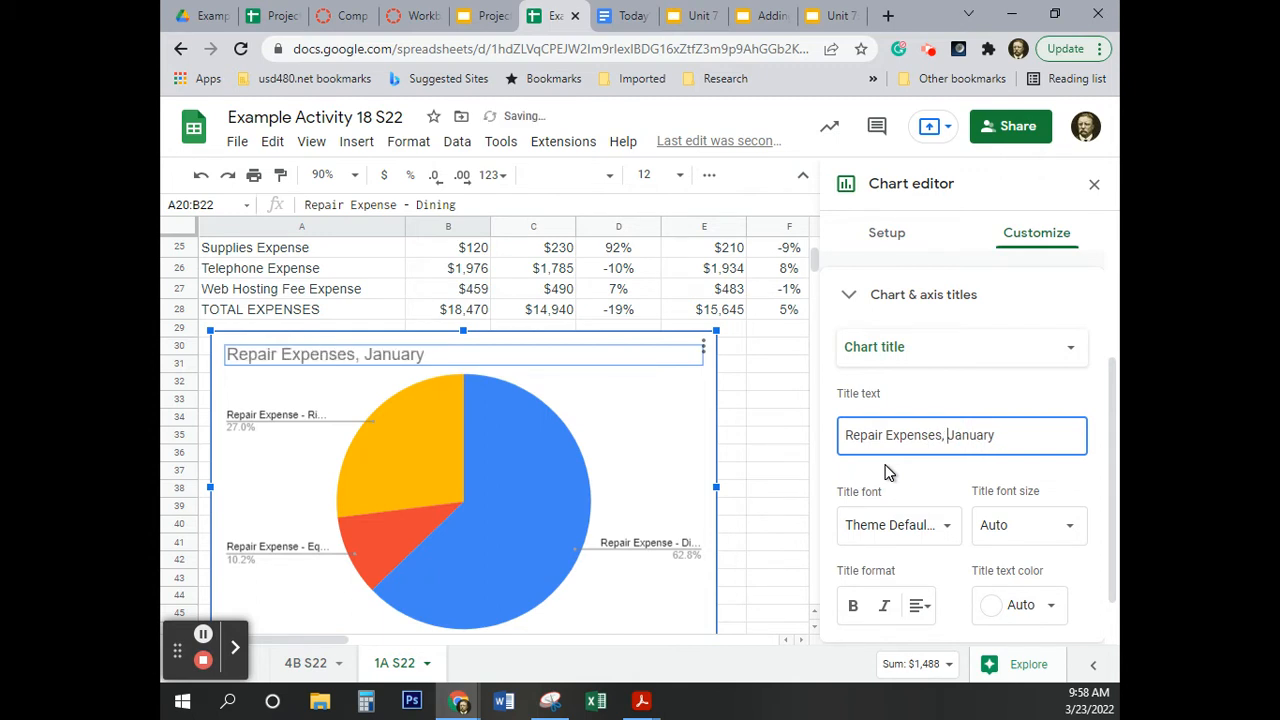
Format the chart title as centered, black text at font size 18.
click(922, 605)
click(945, 643)
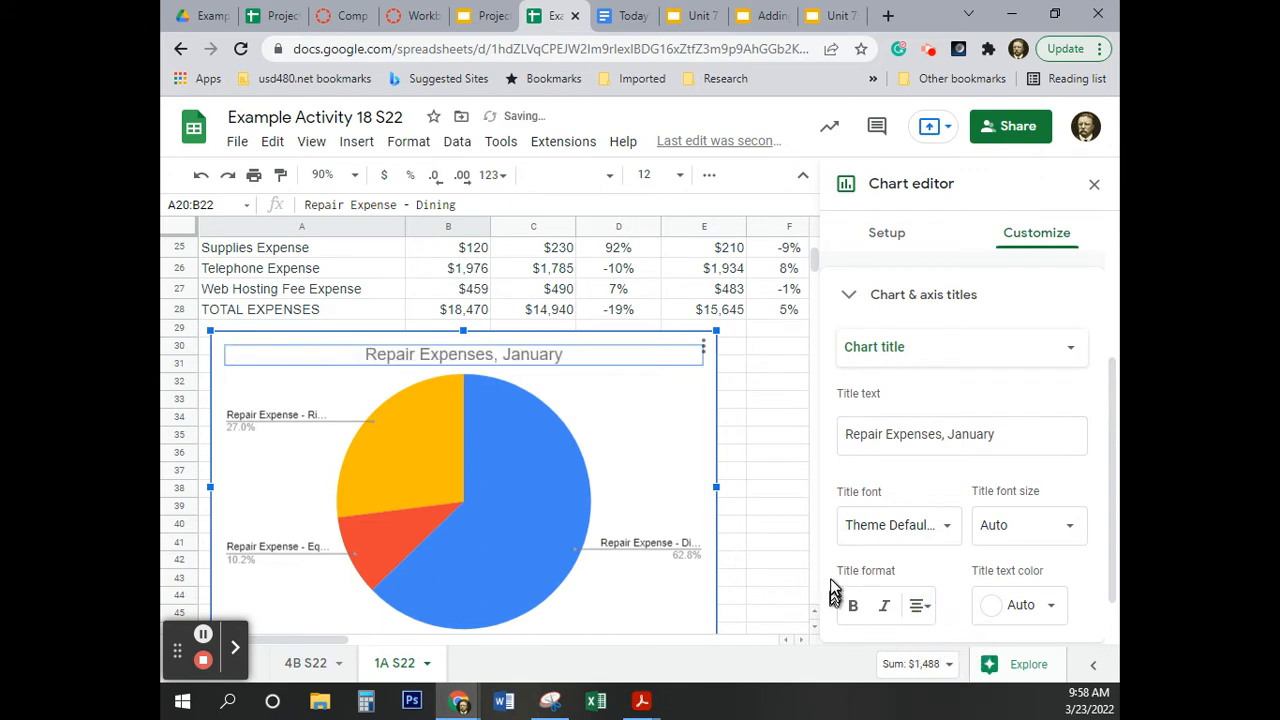
scroll(1045, 590, down, 1)
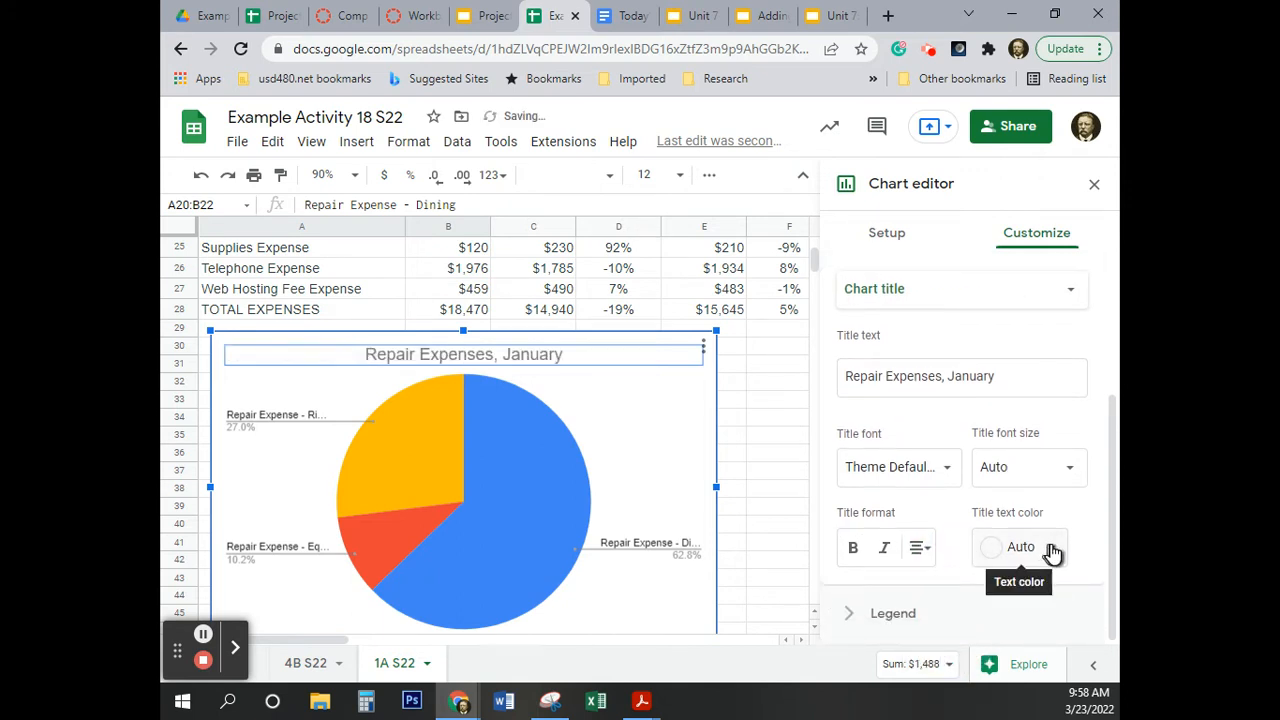
click(1047, 555)
click(860, 326)
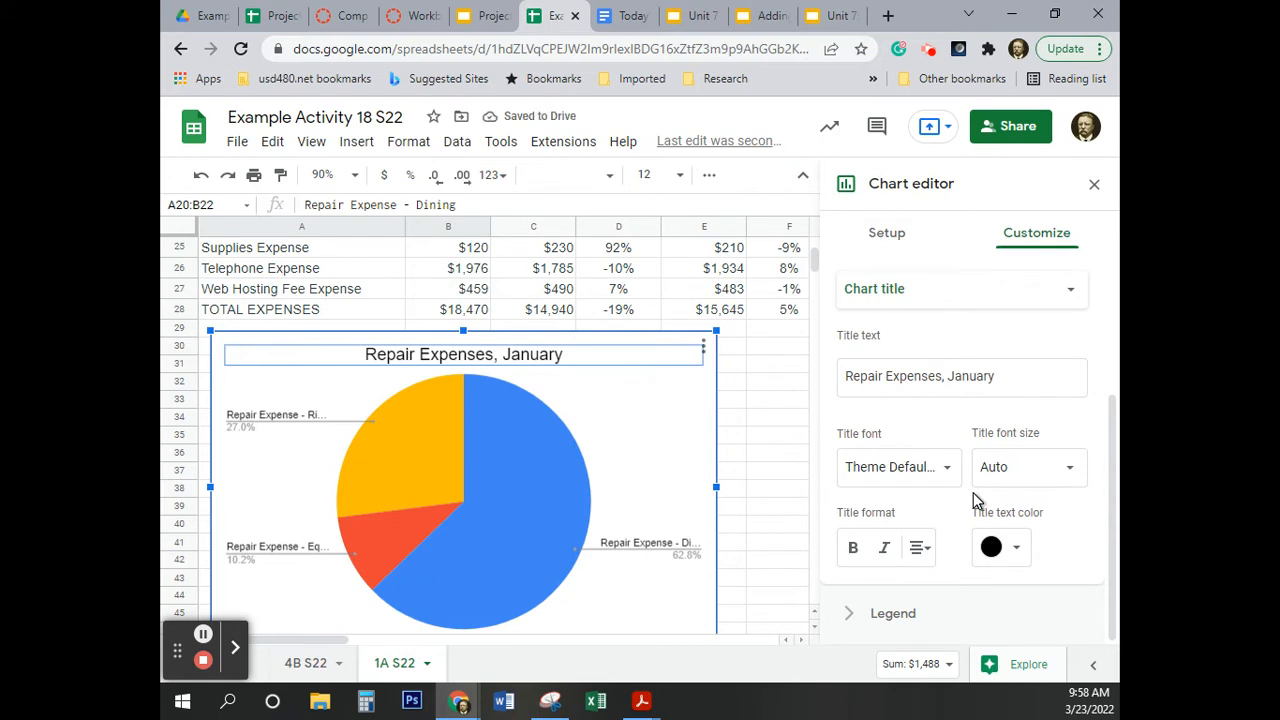
click(1062, 472)
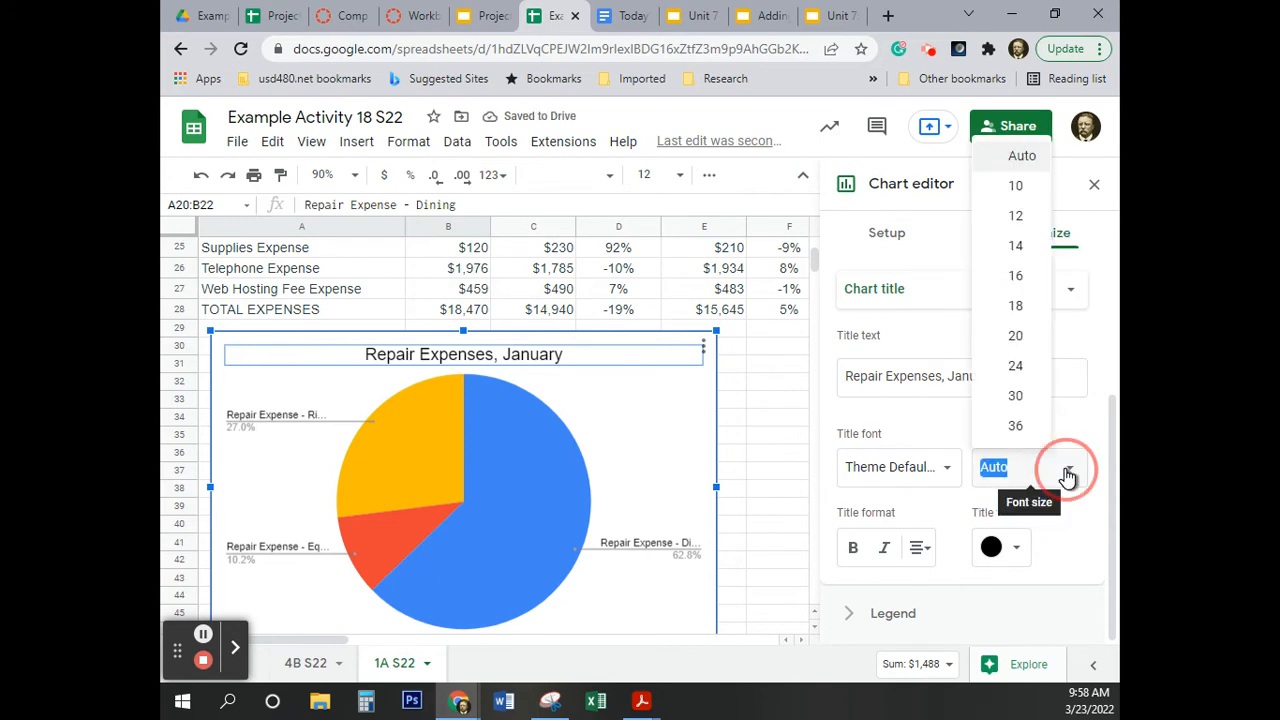
click(1032, 307)
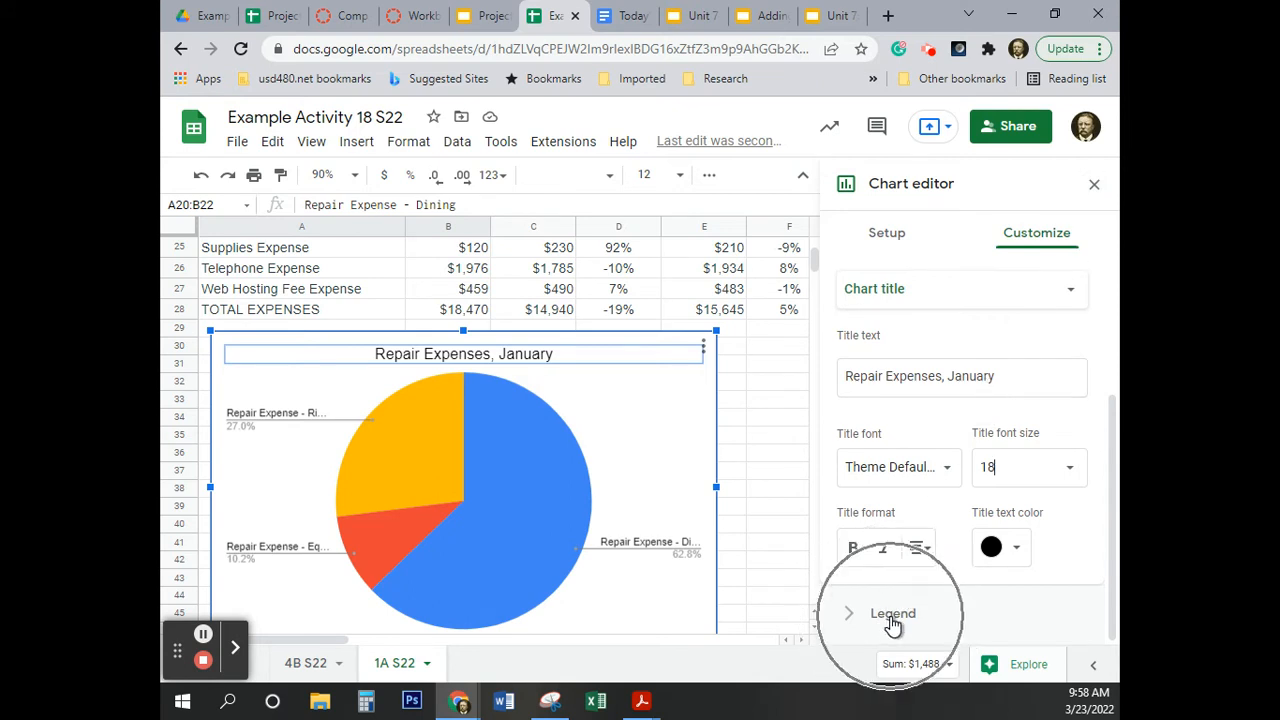
Set the pie chart's legend position to Right.
scroll(919, 420, up, 3)
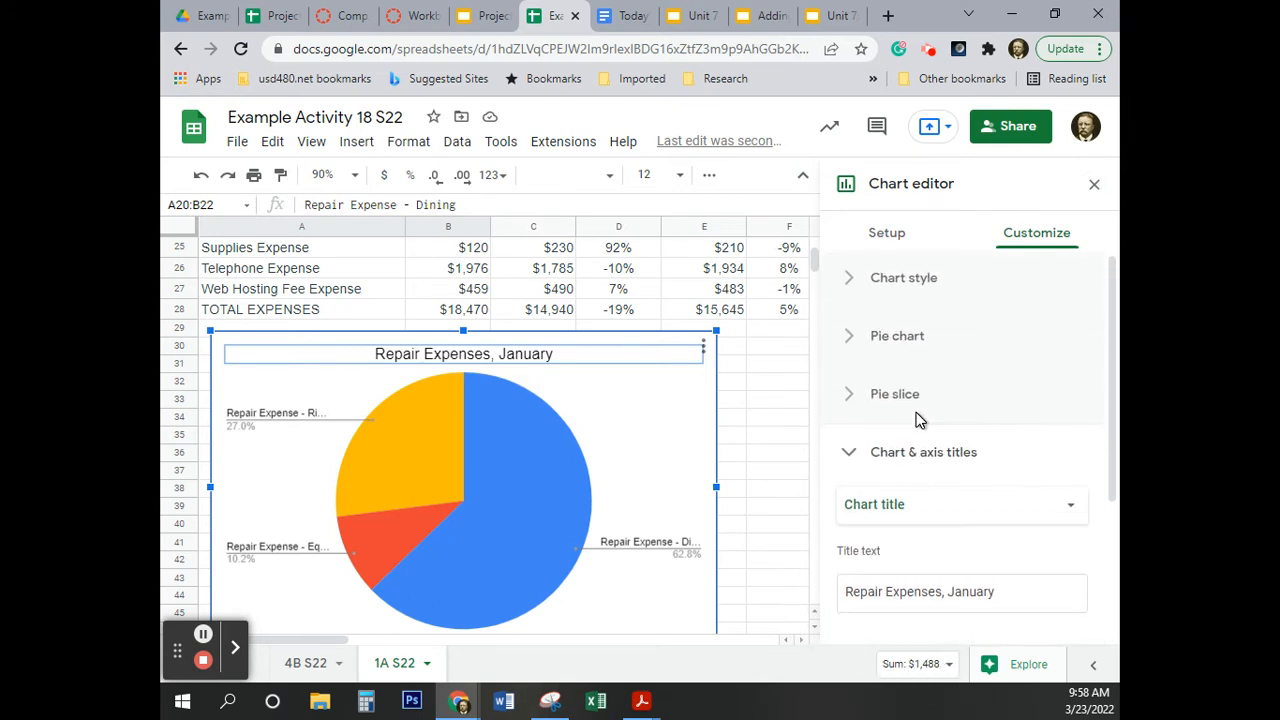
scroll(919, 420, down, 3)
drag(1112, 422, 1114, 527)
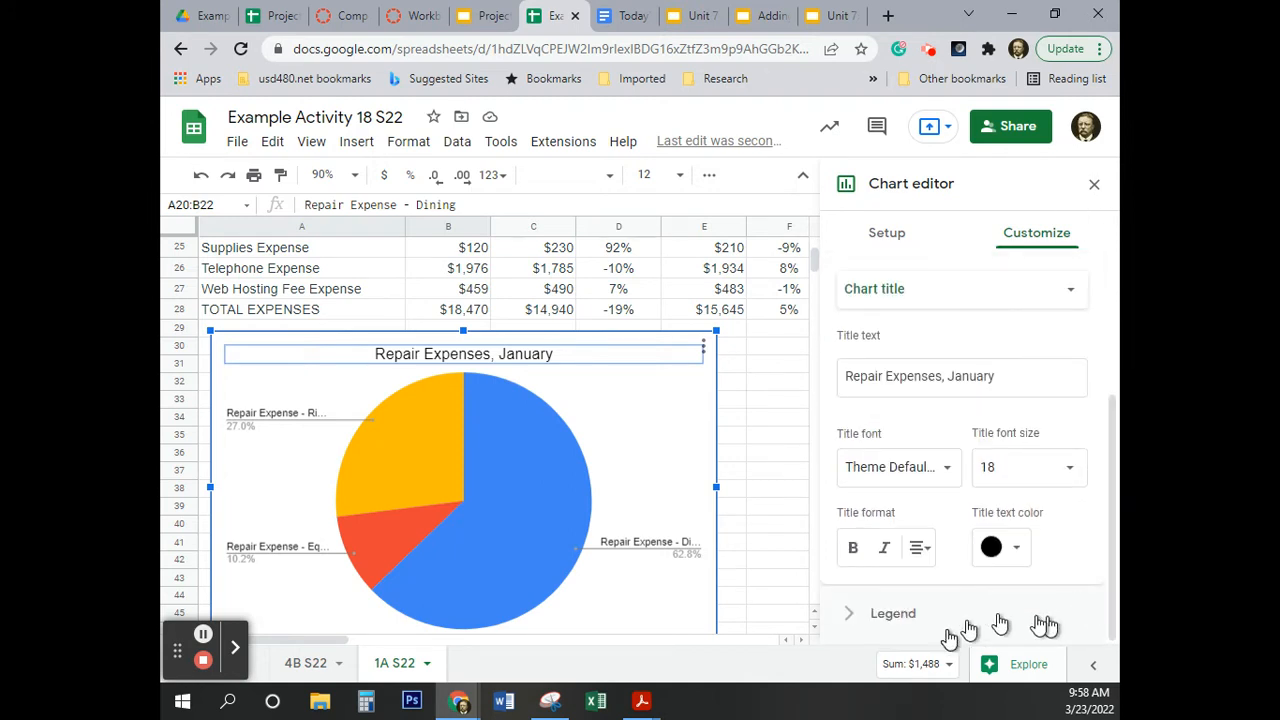
click(897, 614)
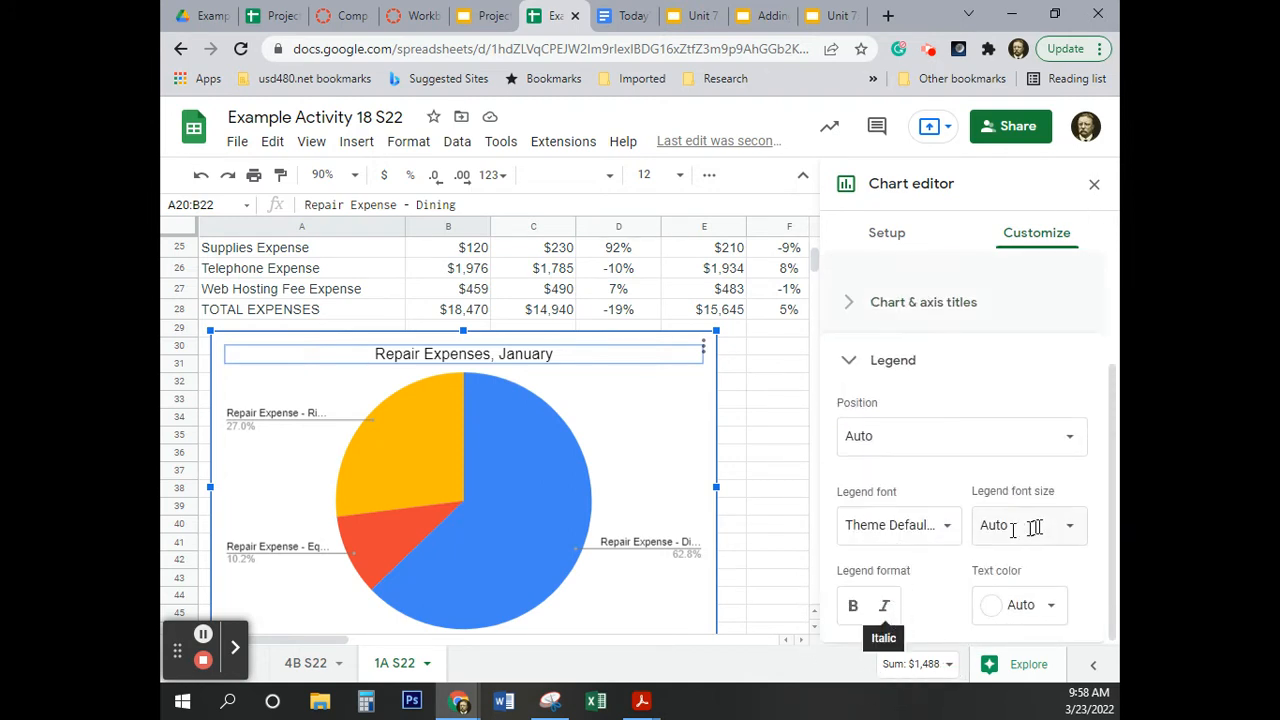
click(985, 440)
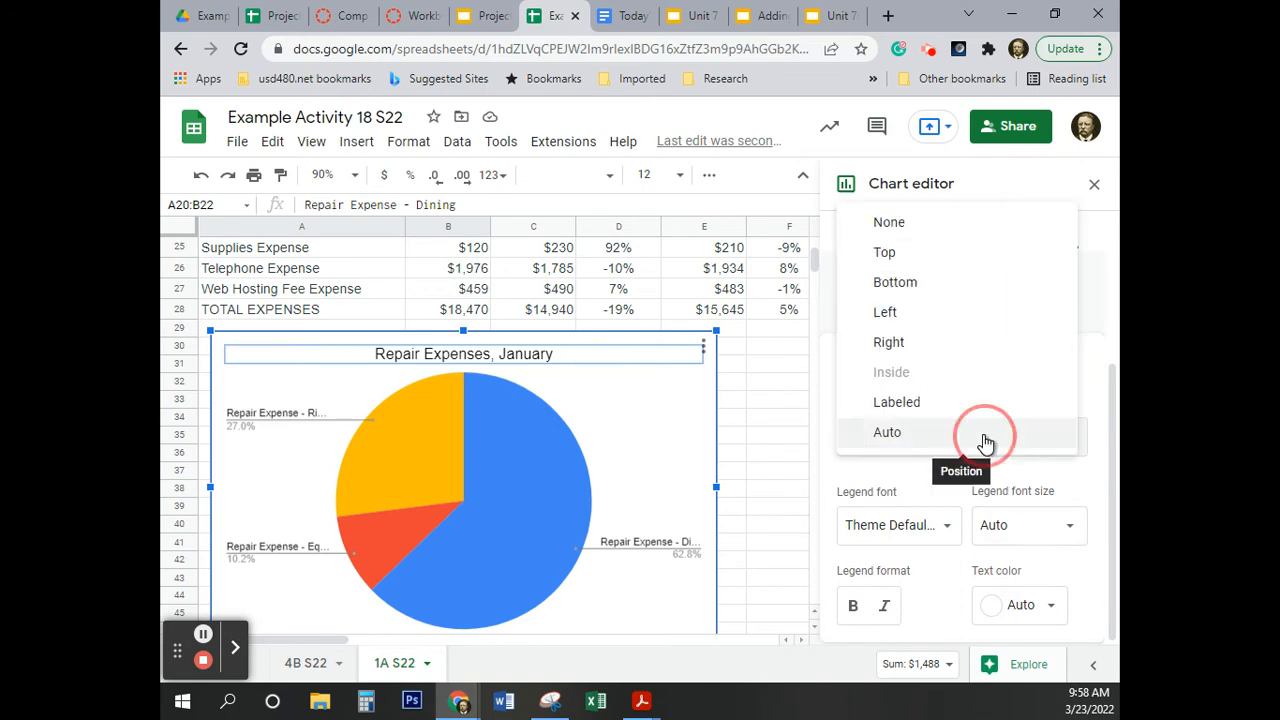
click(957, 348)
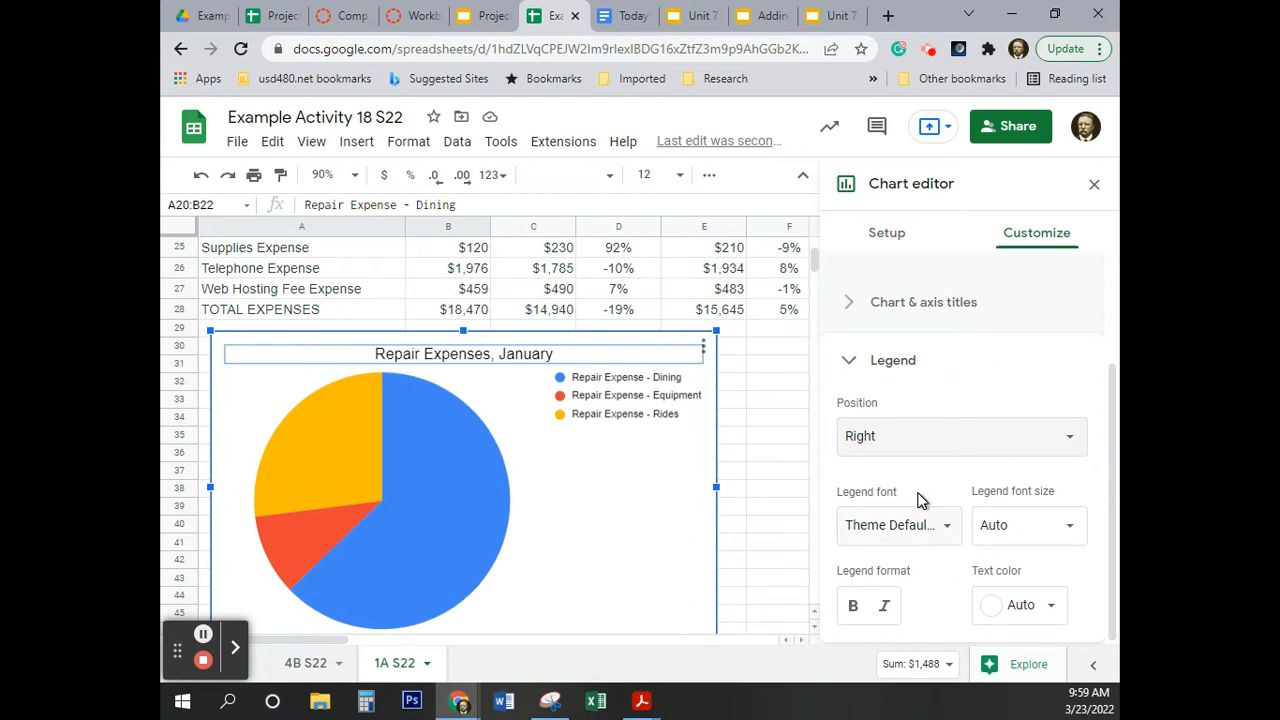
Set the pie chart's slice labels to Percentage.
scroll(918, 496, up, 3)
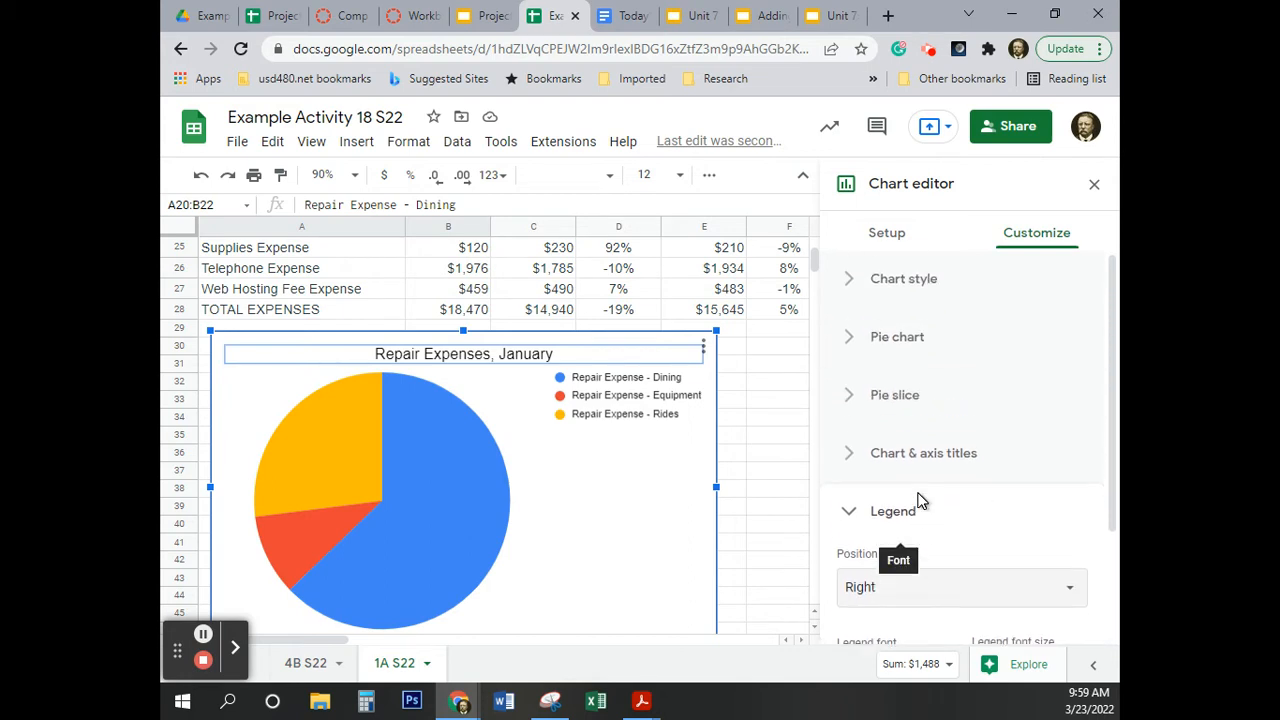
click(918, 339)
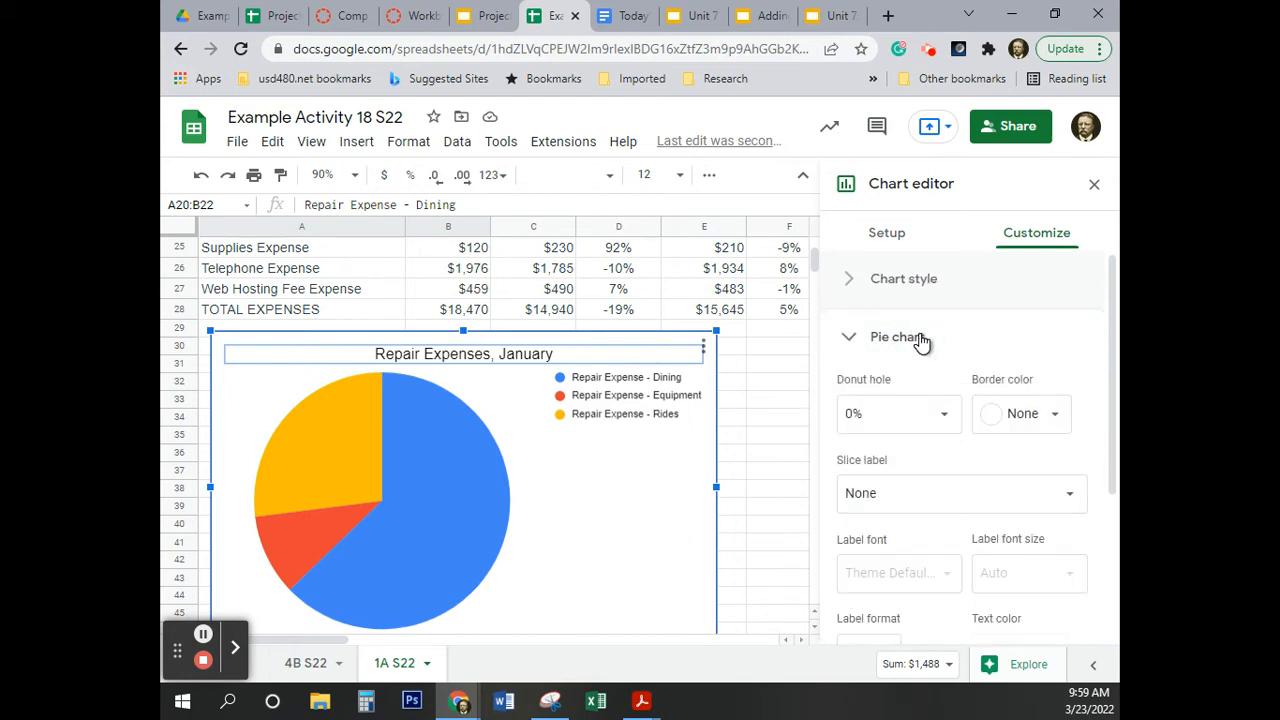
click(954, 503)
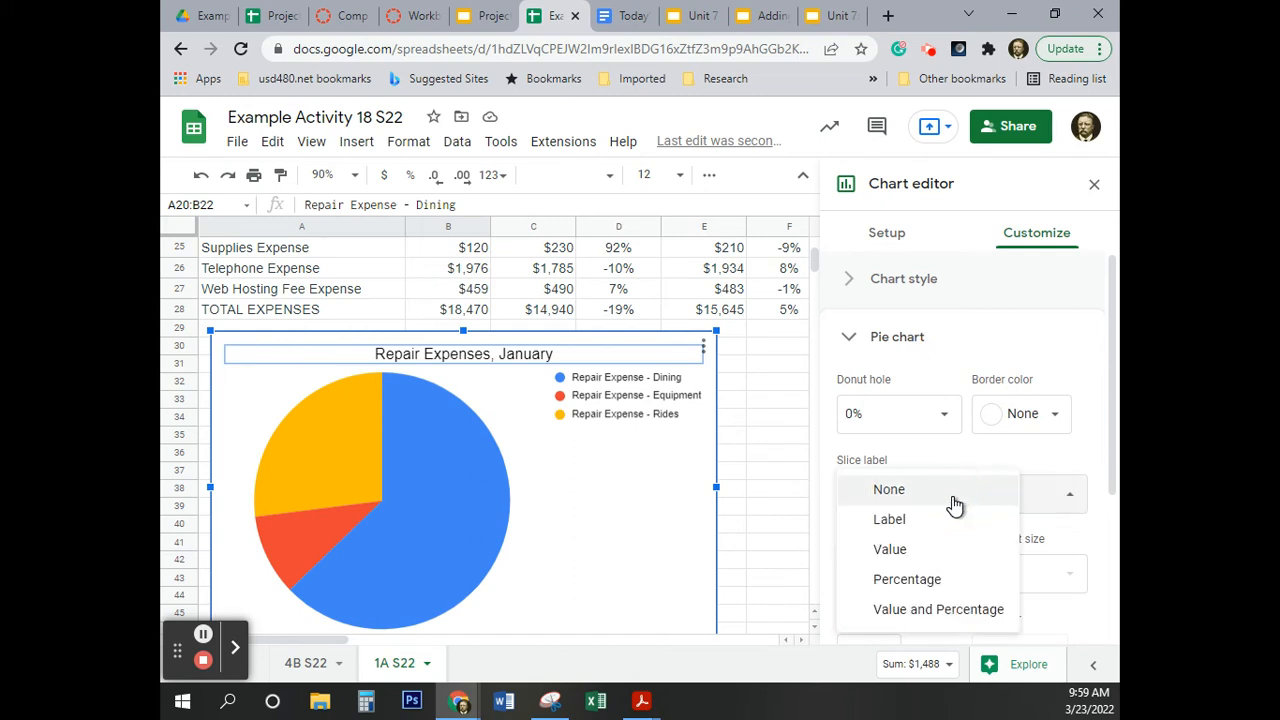
click(955, 580)
scroll(1044, 550, down, 2)
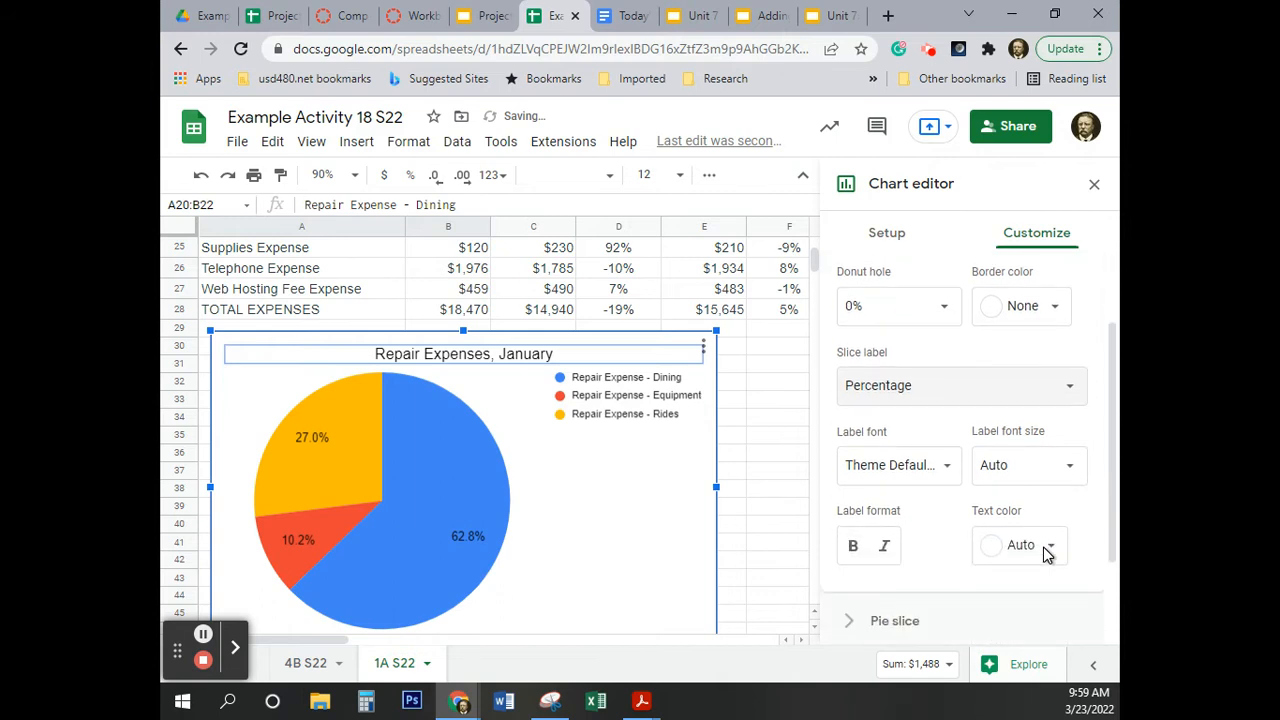
scroll(1036, 514, up, 2)
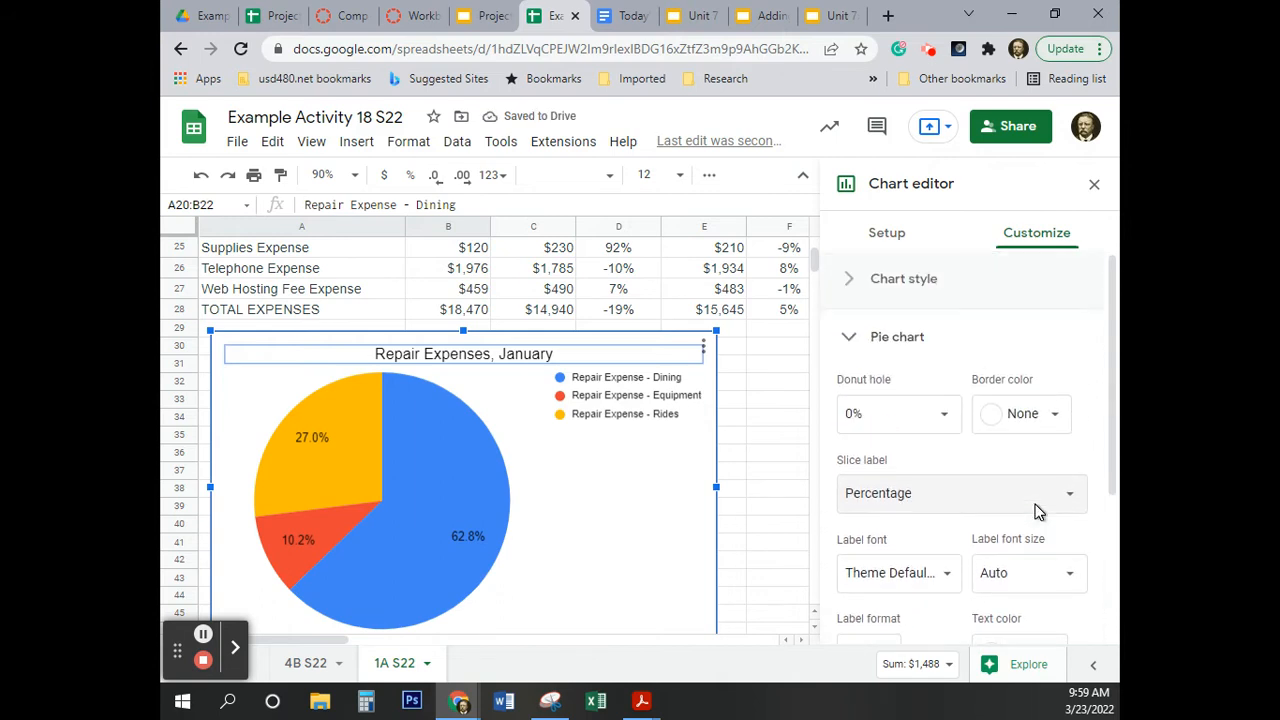
scroll(1037, 514, down, 1)
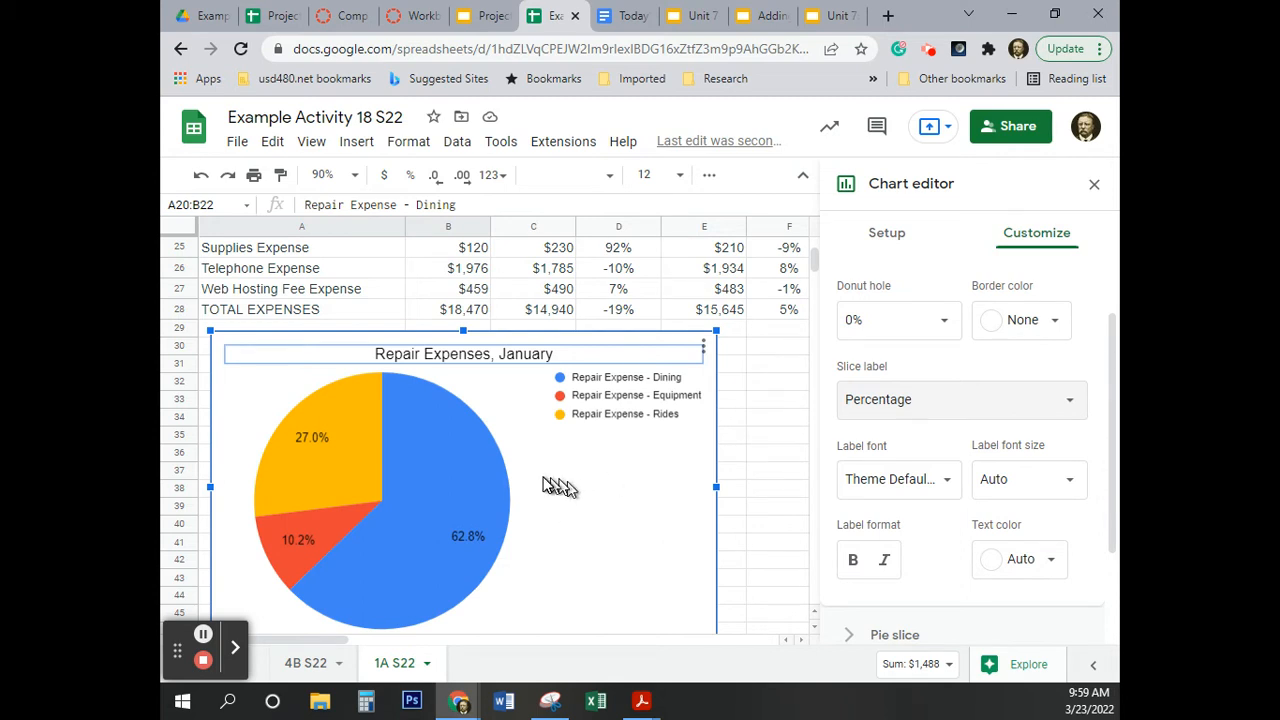
Color the Repair Expense - Dining slice red and the Repair Expense - Equipment slice yellow.
click(446, 474)
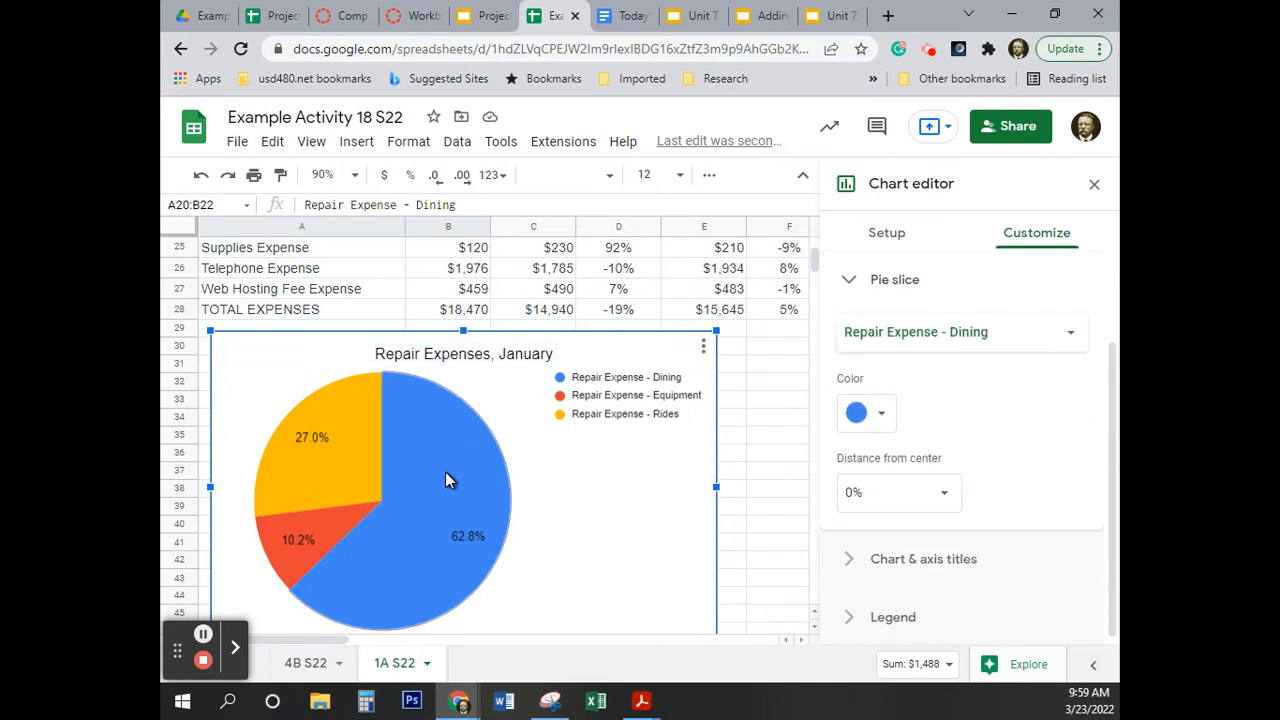
click(882, 414)
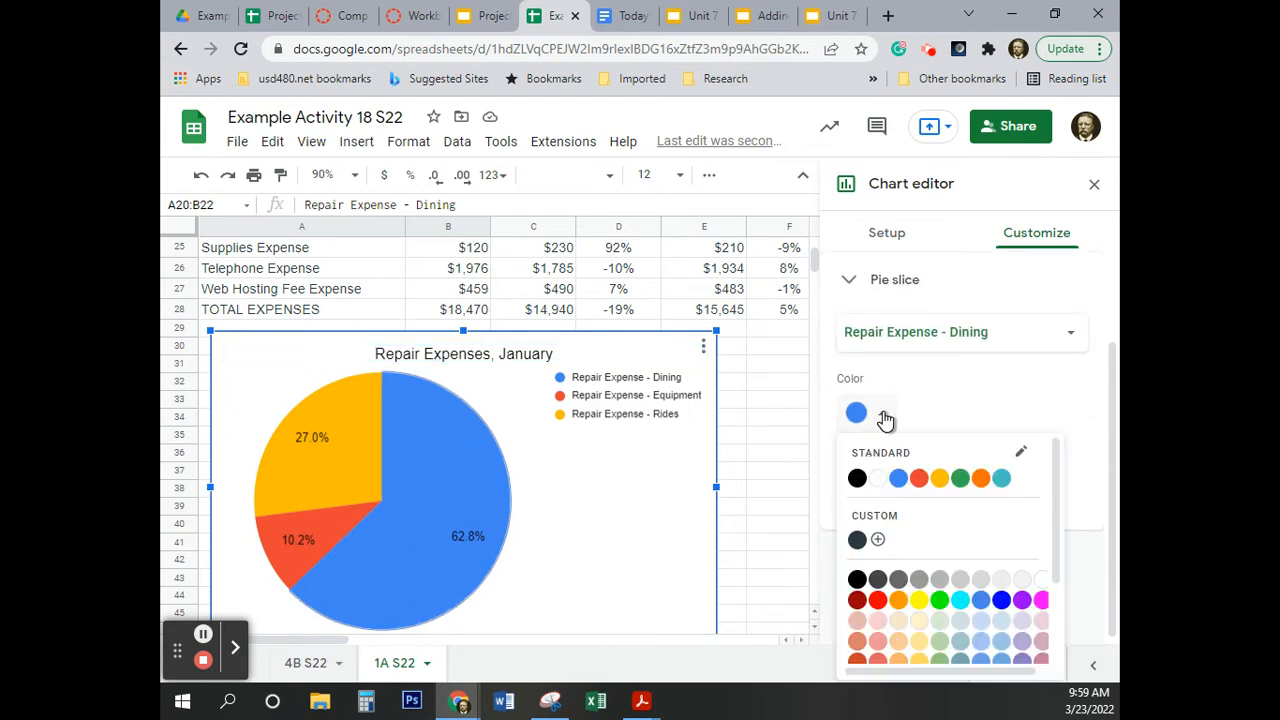
click(878, 600)
click(326, 524)
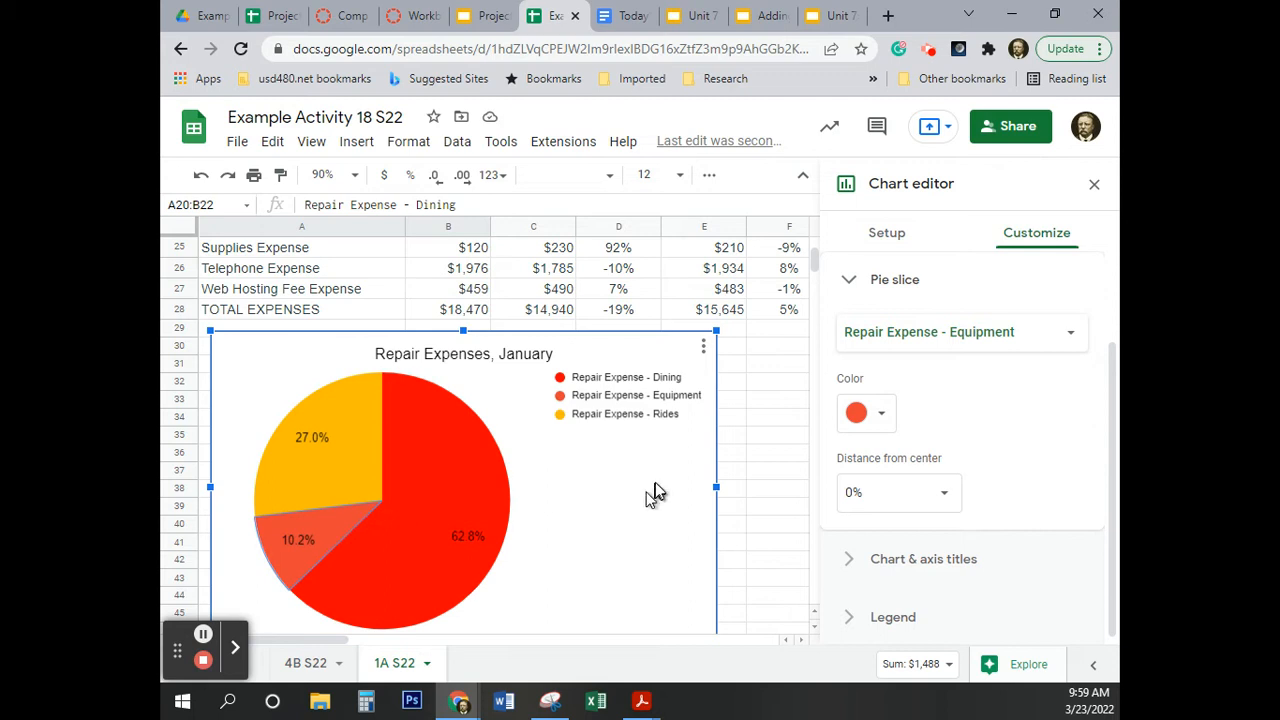
click(884, 420)
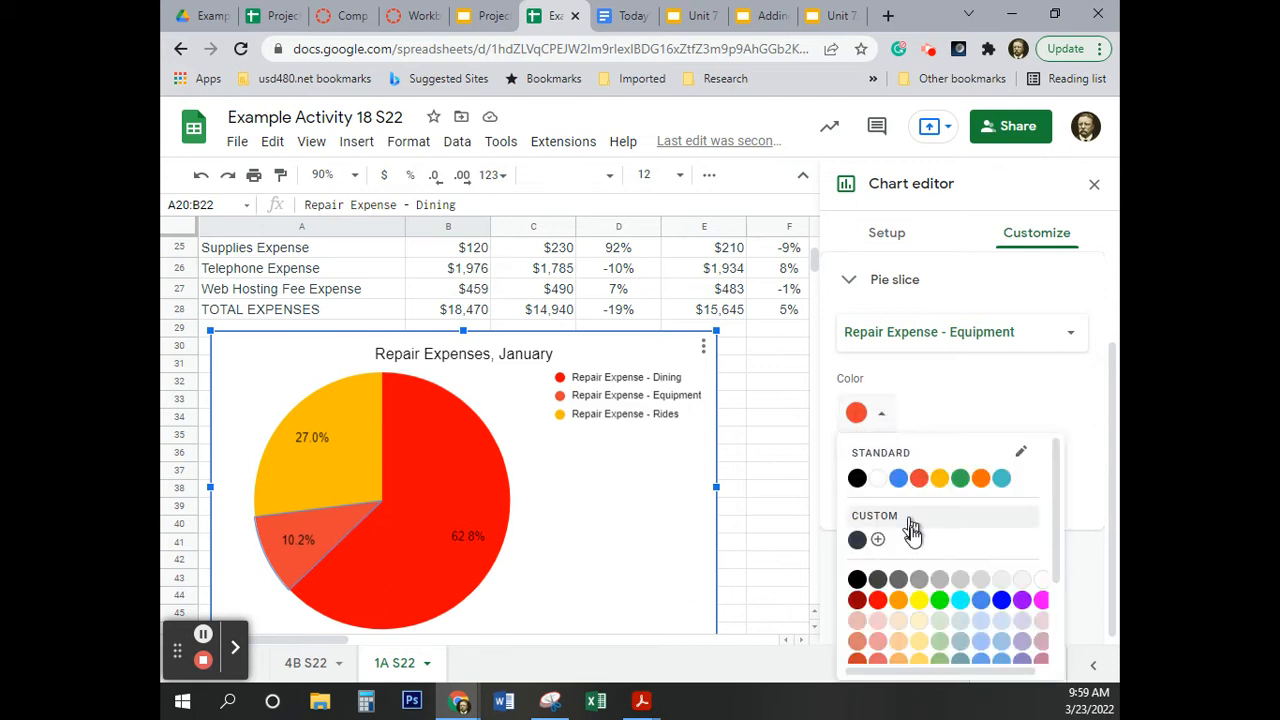
click(920, 600)
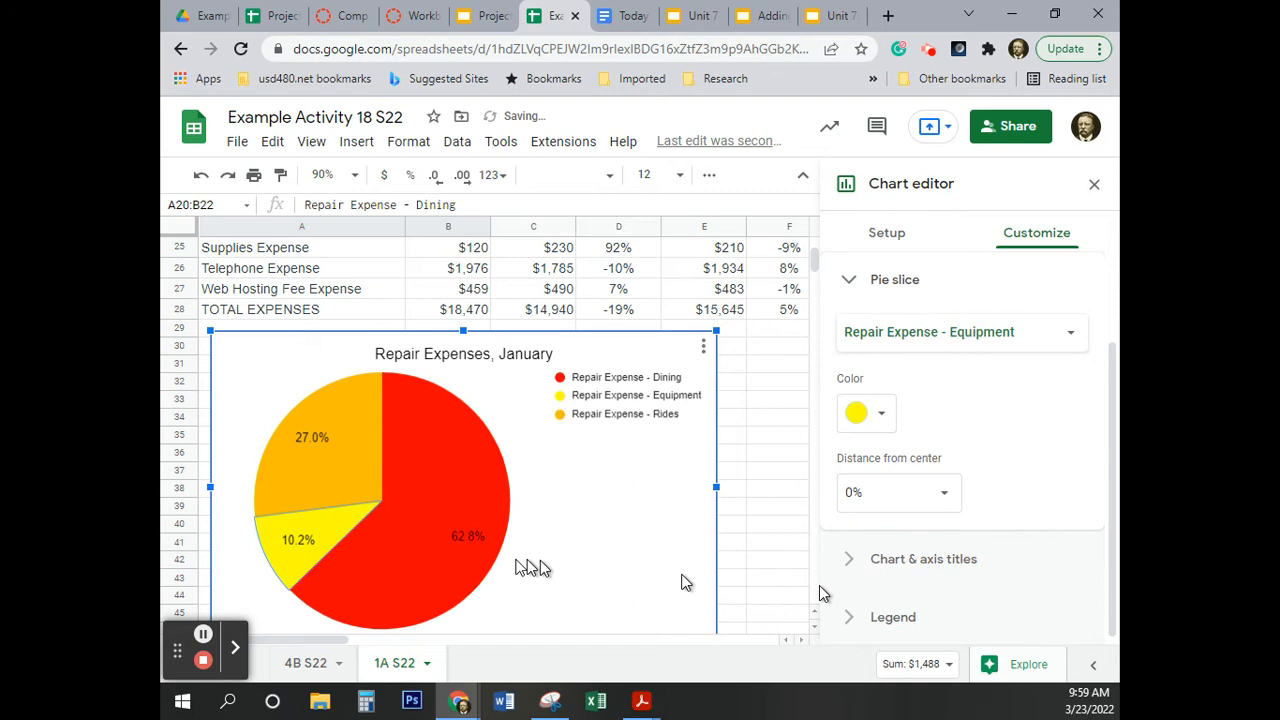
Color the Repair Expense - Rides slice dark blue 1 and close the chart editor.
click(349, 469)
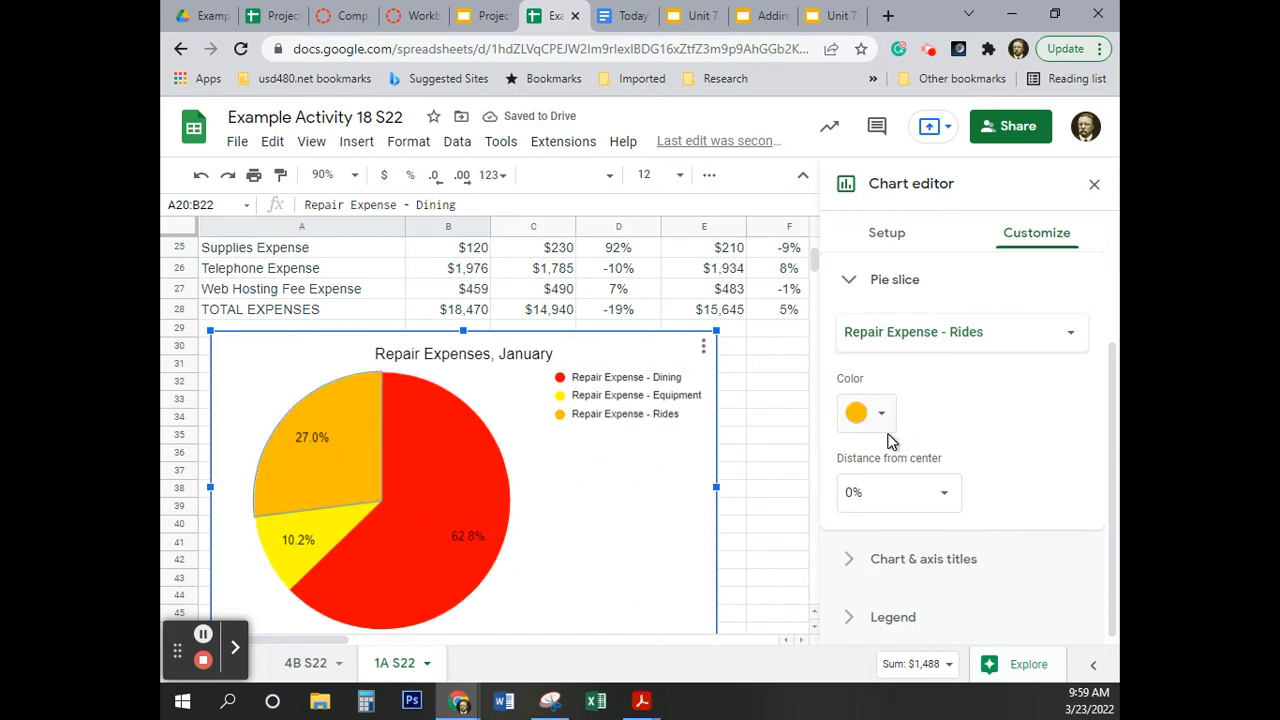
click(886, 420)
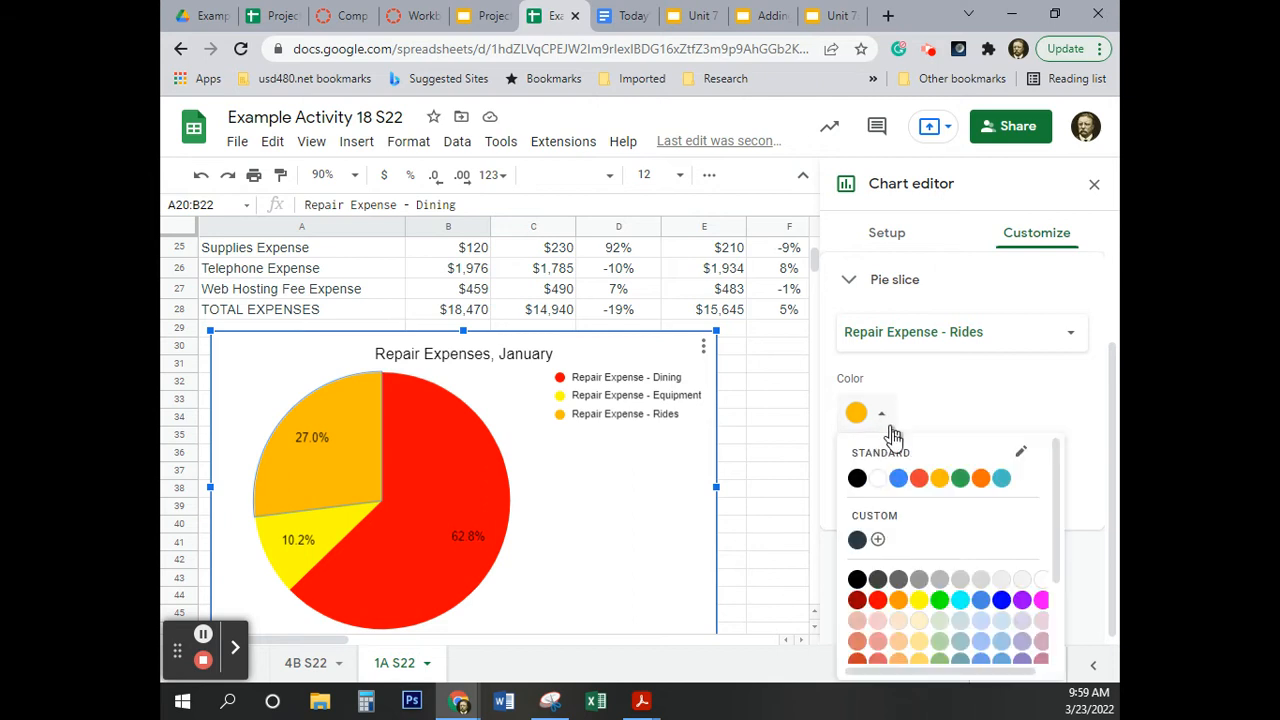
click(1003, 603)
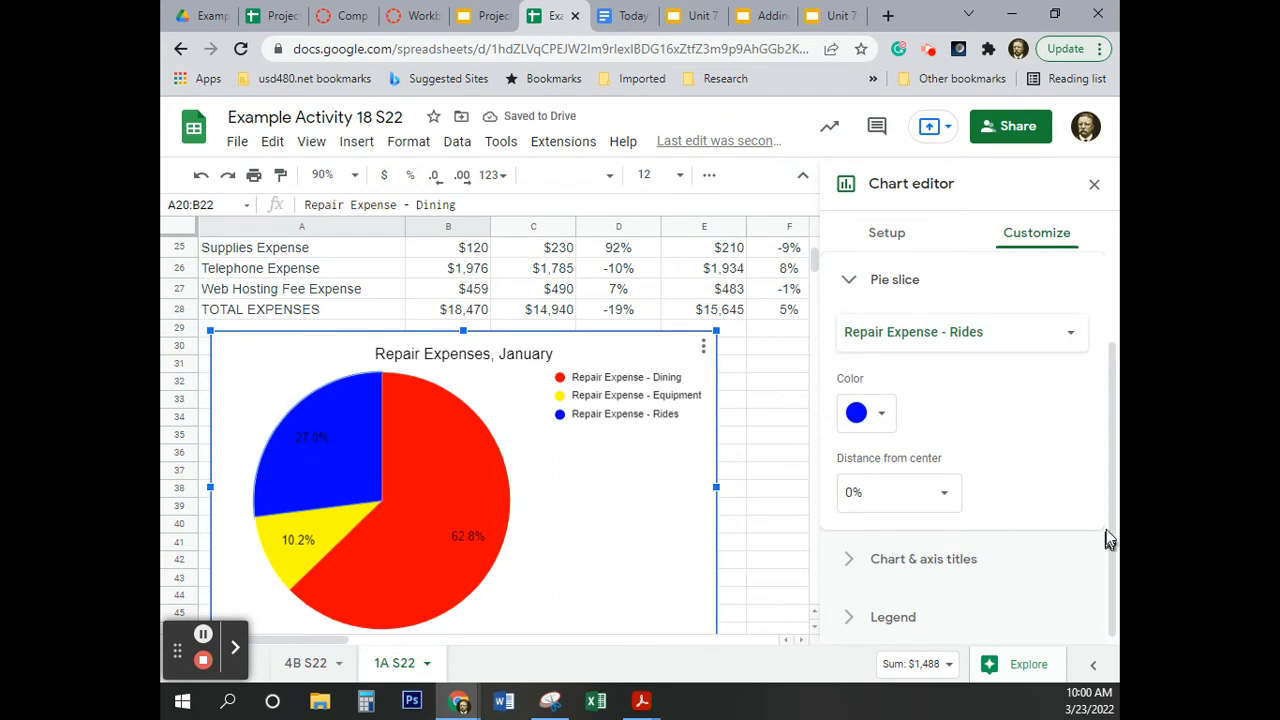
click(883, 415)
scroll(1017, 585, down, 2)
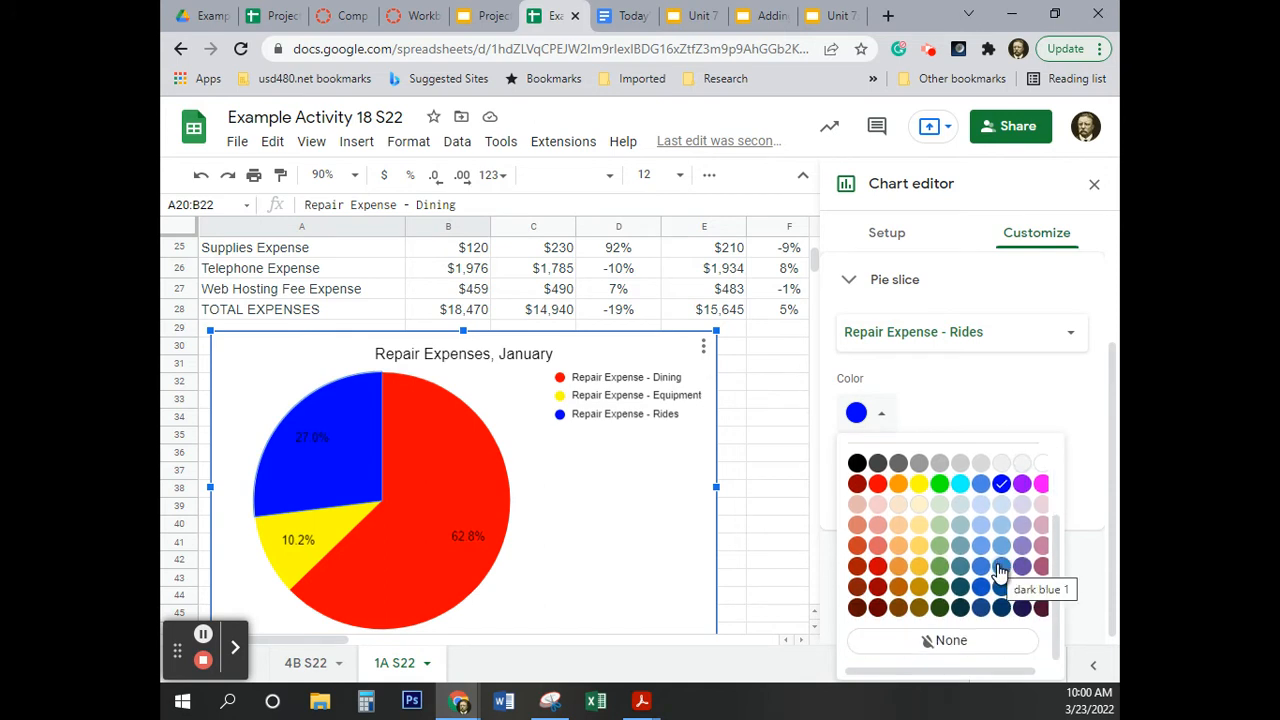
click(999, 568)
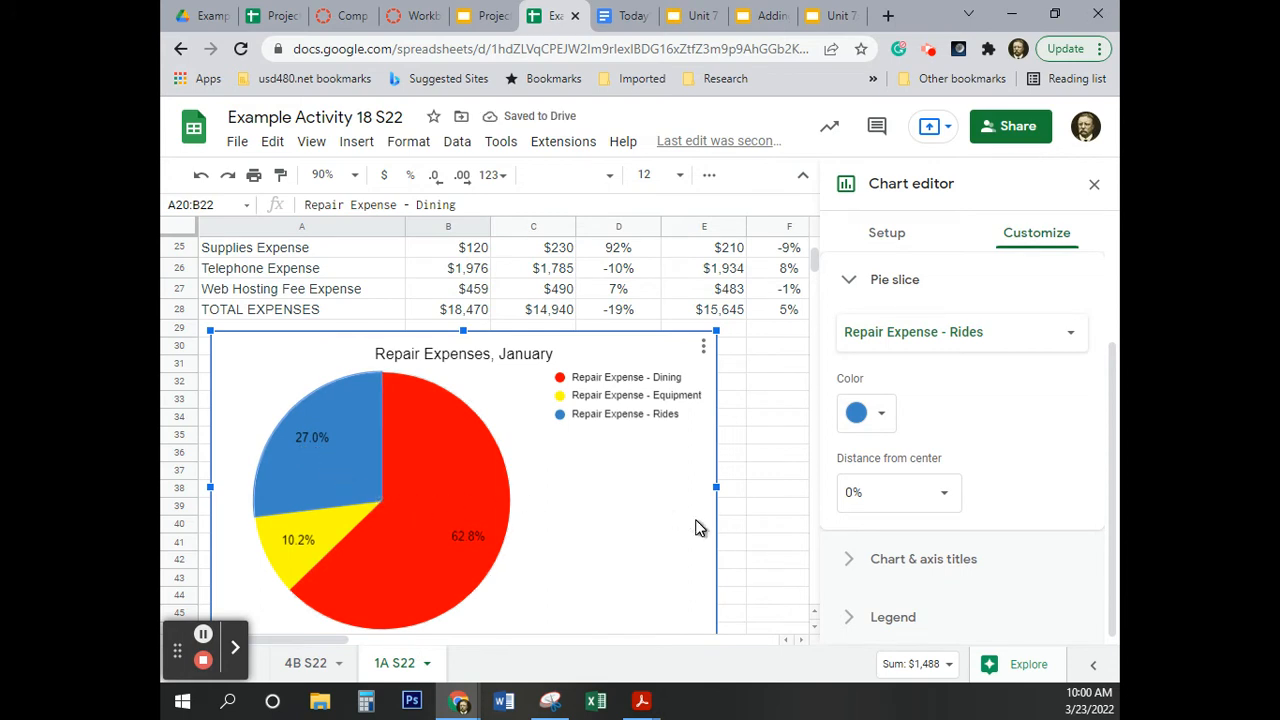
click(1099, 187)
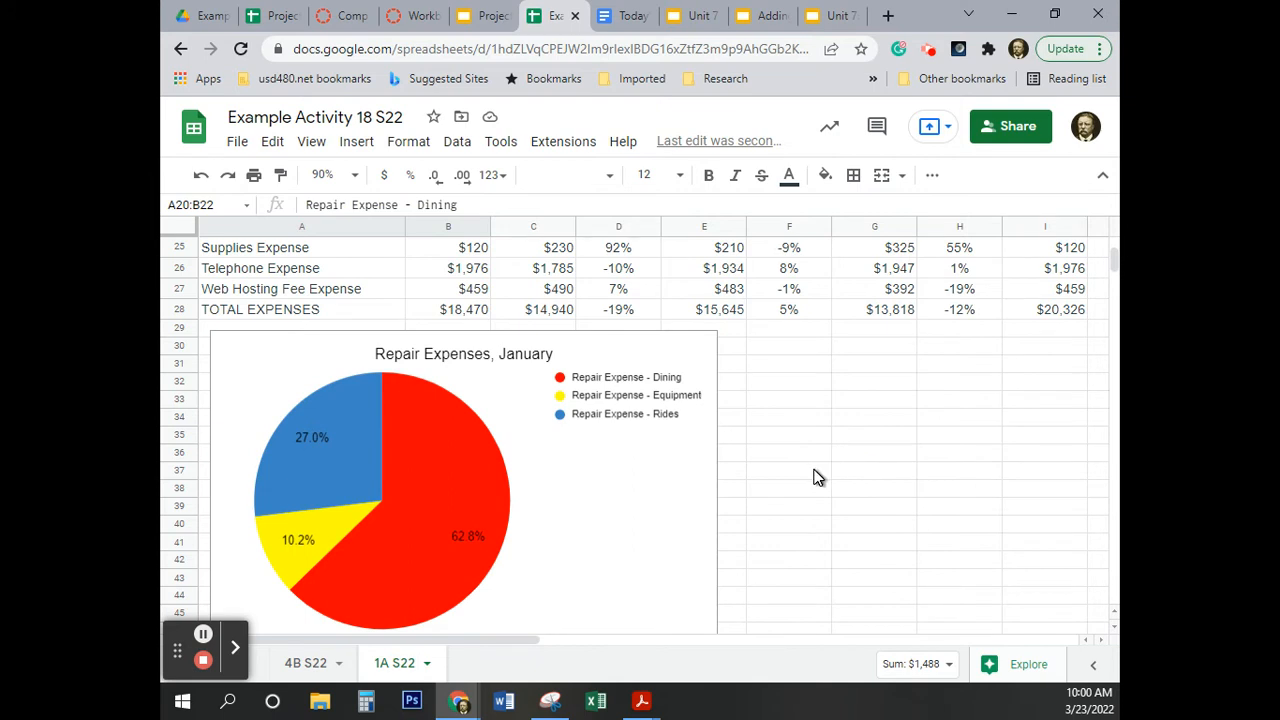
Select the month headings January through June in row 5, leaving out the % change columns.
scroll(815, 477, up, 5)
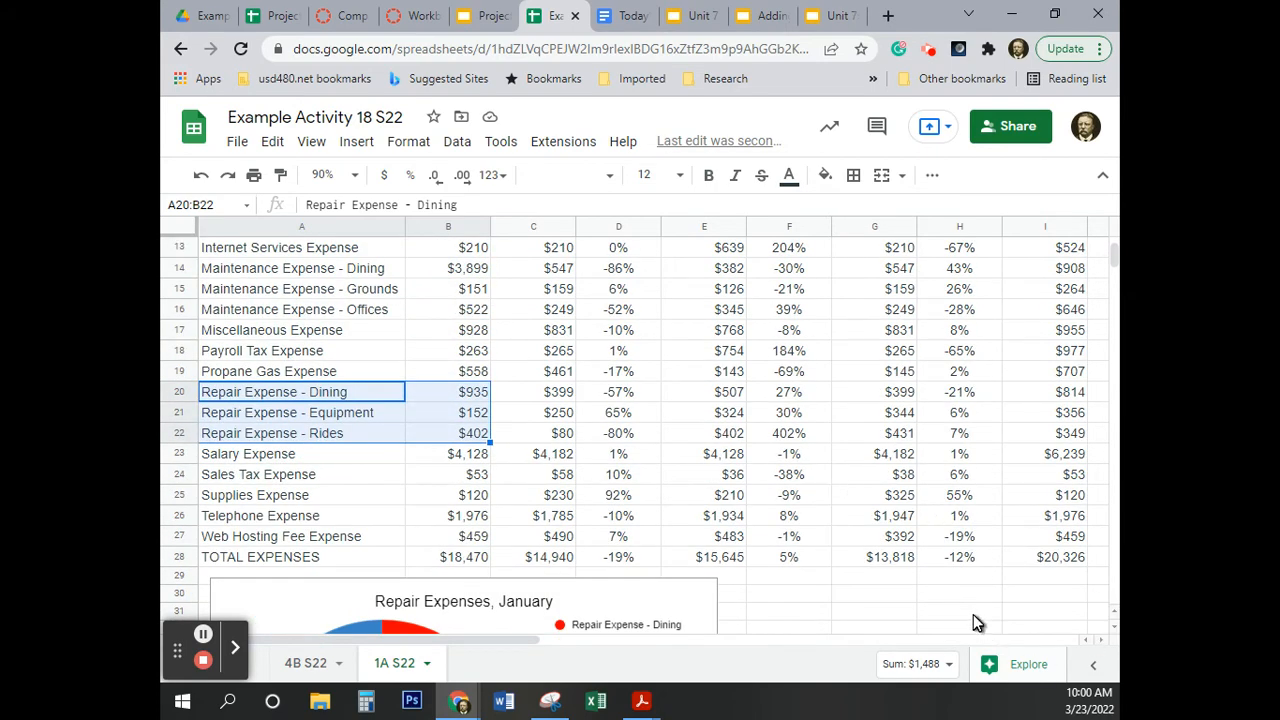
scroll(629, 445, up, 4)
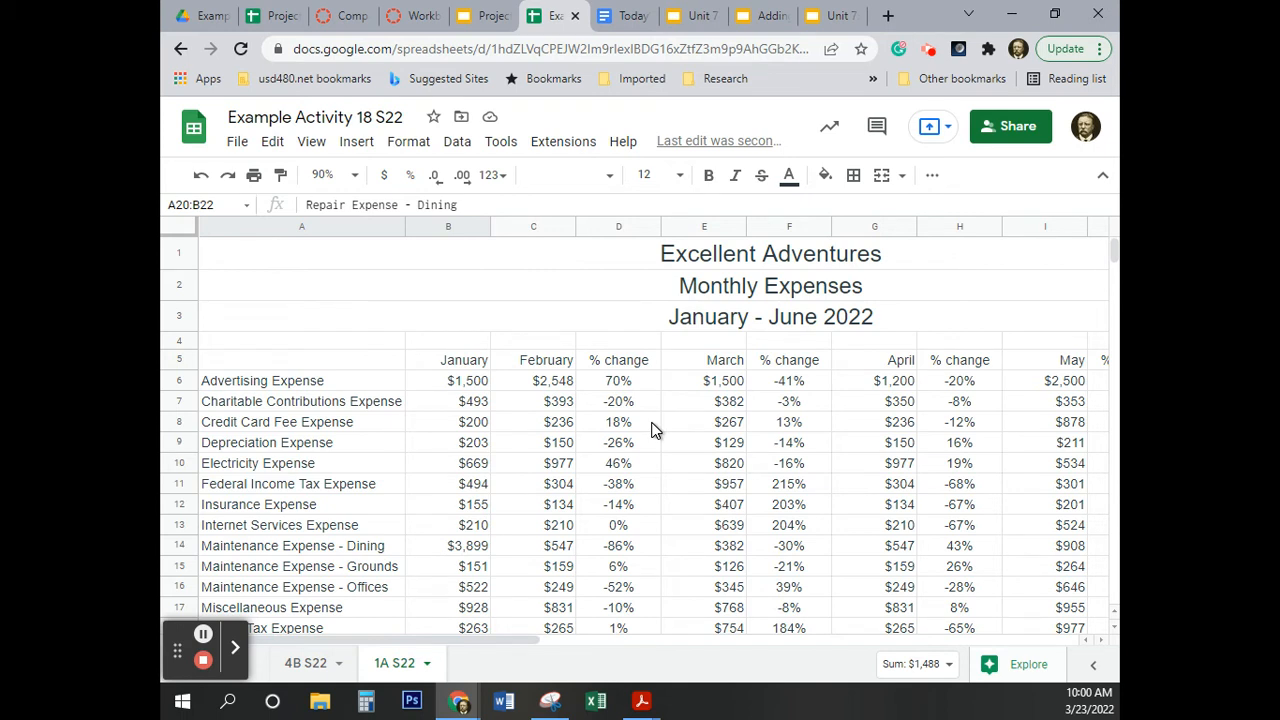
click(460, 366)
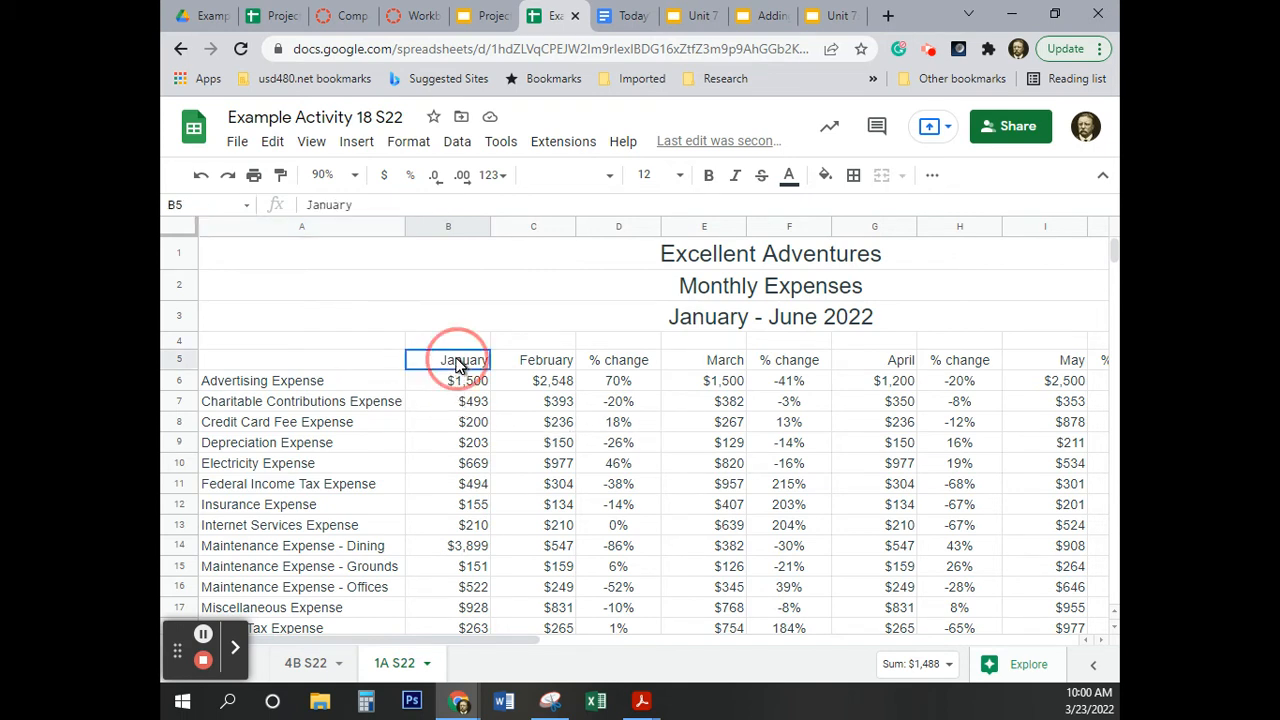
shift+click(549, 370)
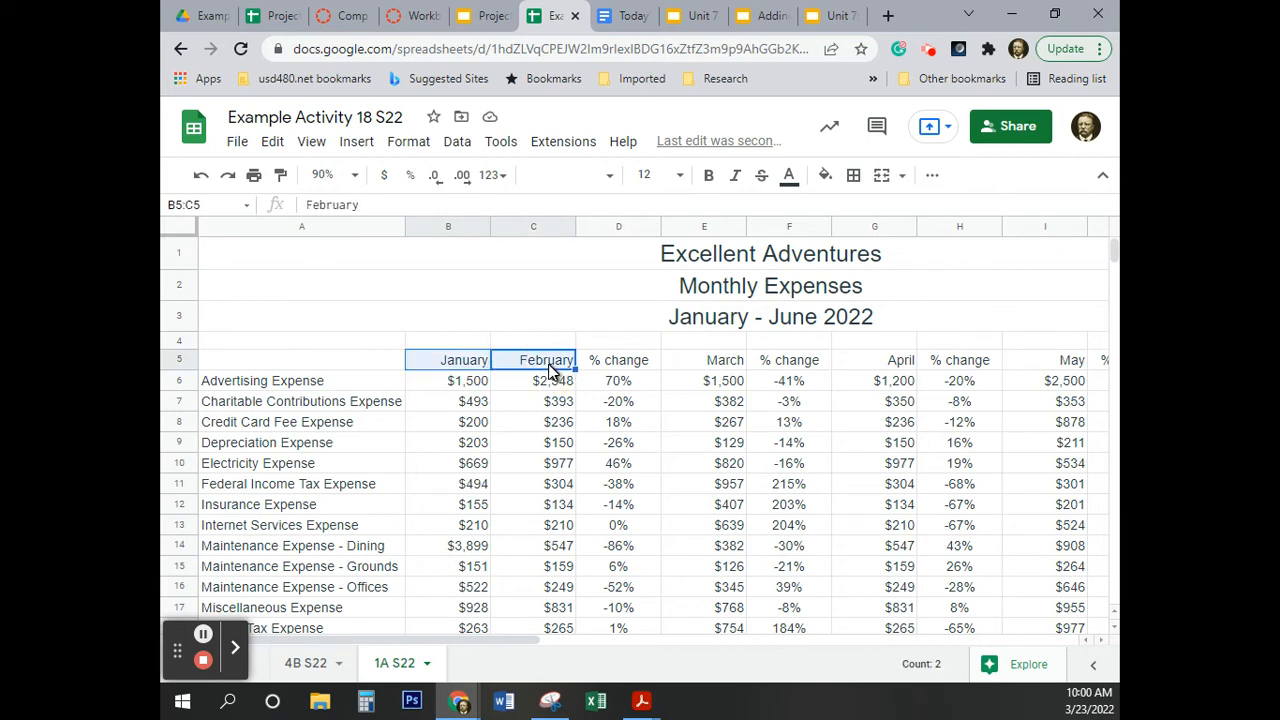
ctrl+click(697, 366)
ctrl+click(875, 368)
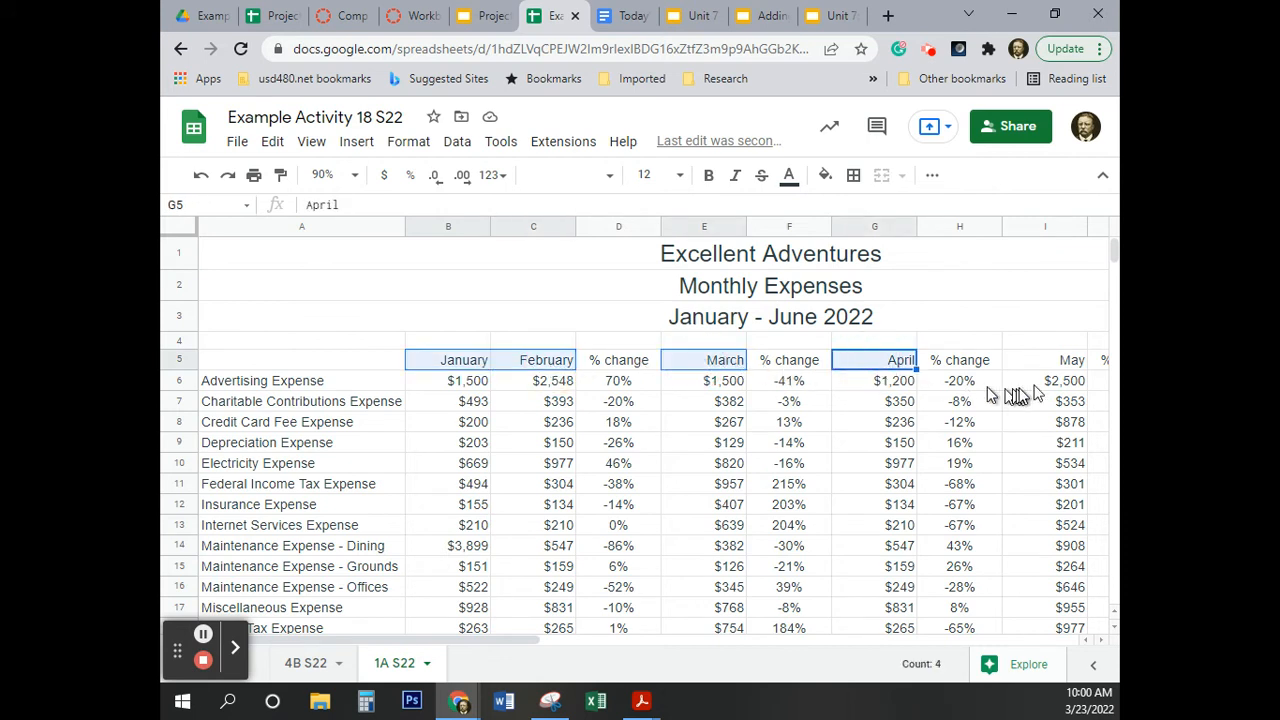
ctrl+click(1062, 365)
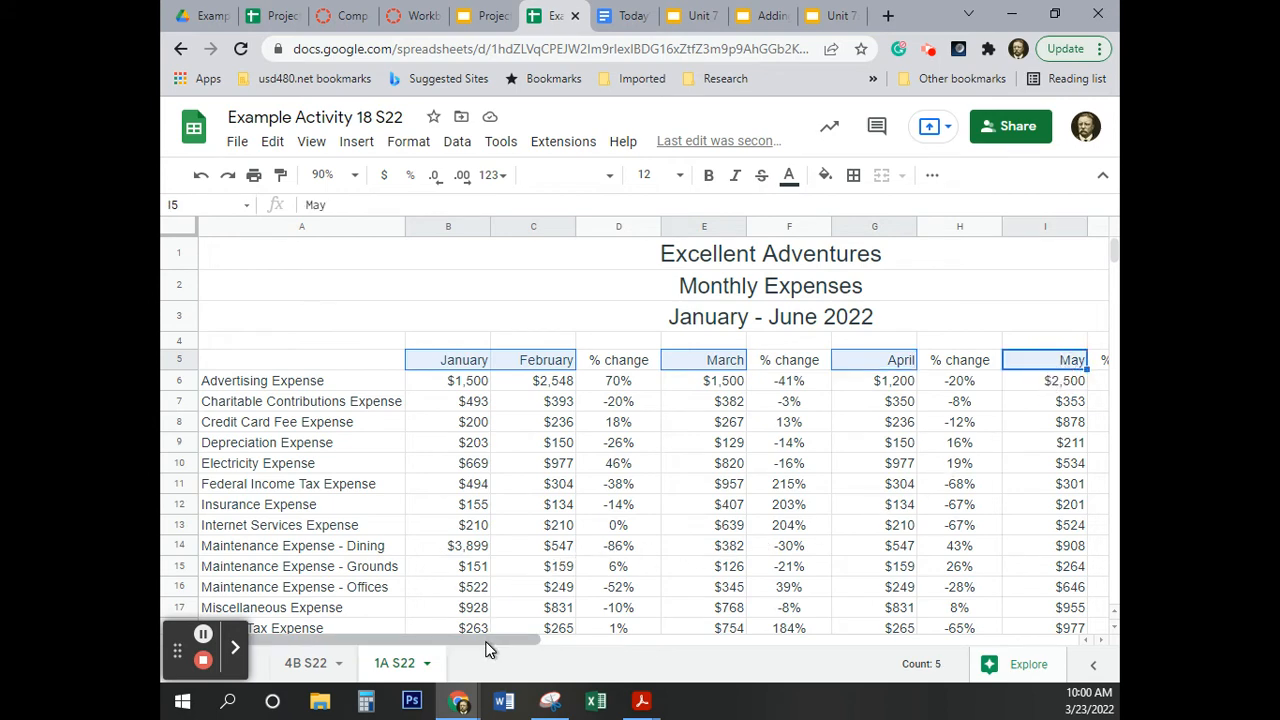
drag(487, 640, 680, 628)
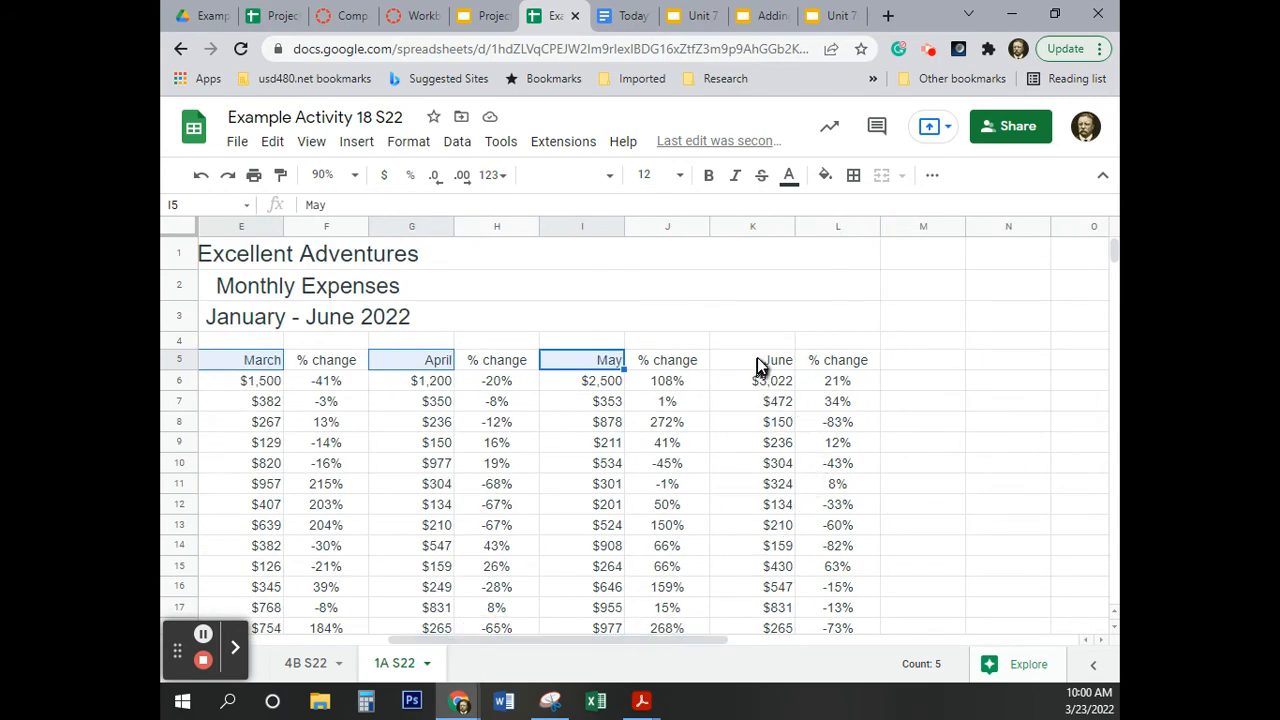
ctrl+click(757, 360)
drag(669, 638, 487, 636)
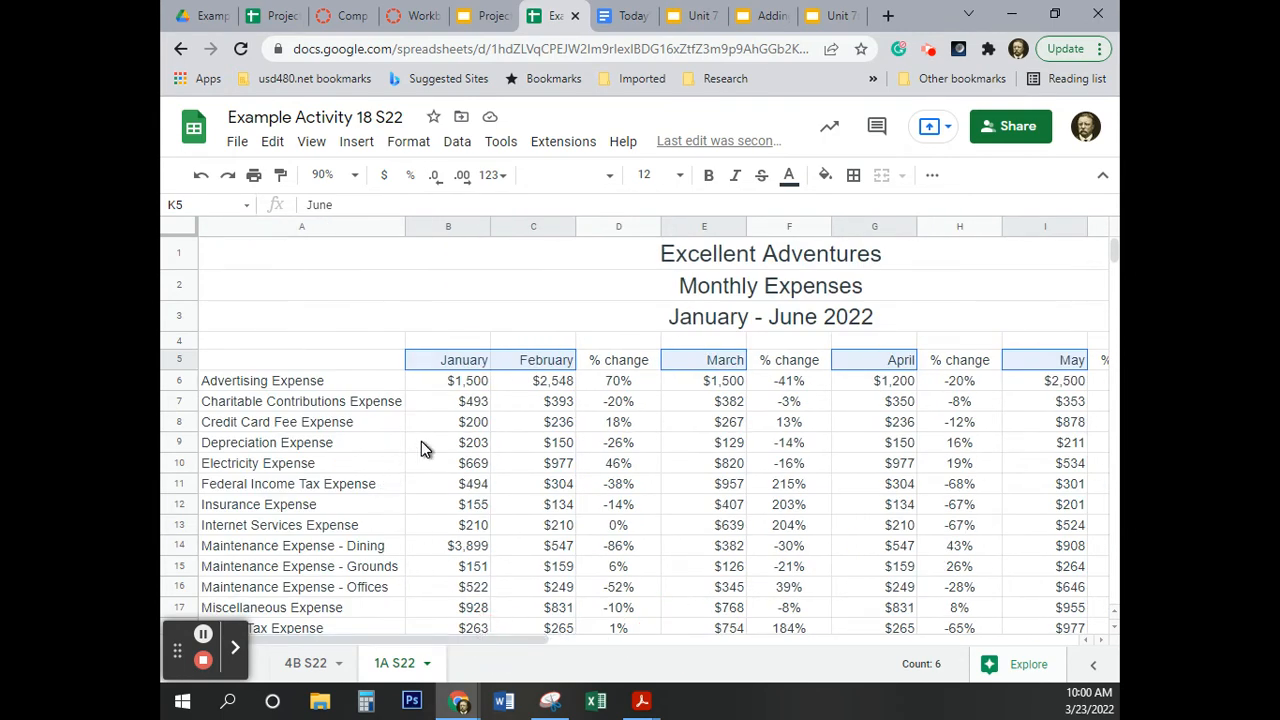
Add the January through June Salary Expense amounts in row 23 to the selection, leaving out the % change cells.
scroll(477, 435, down, 3)
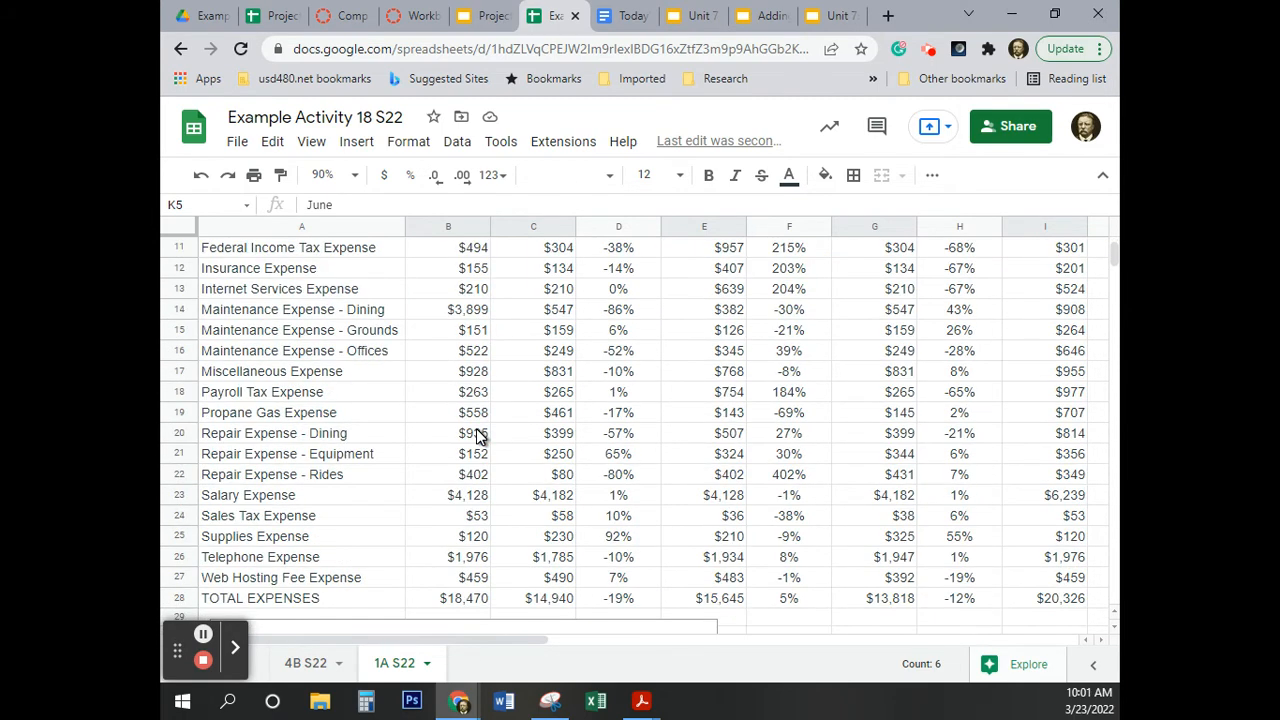
click(472, 495)
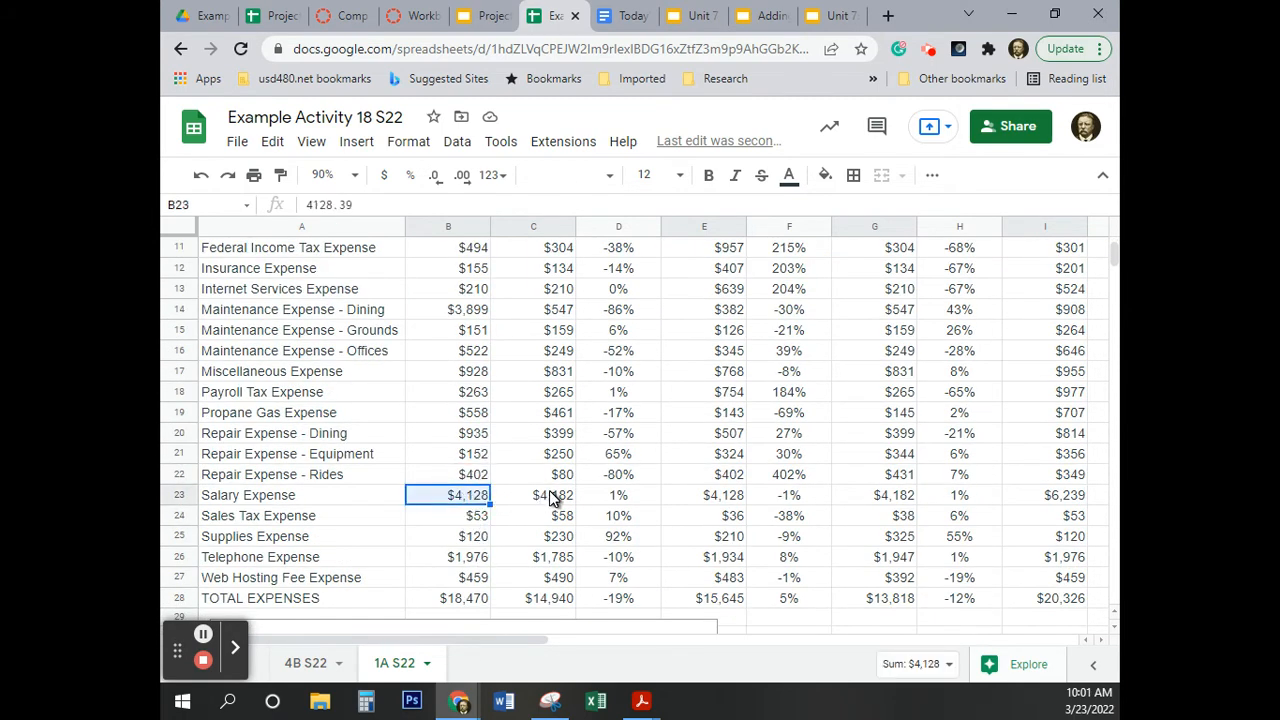
ctrl+click(553, 497)
ctrl+click(726, 498)
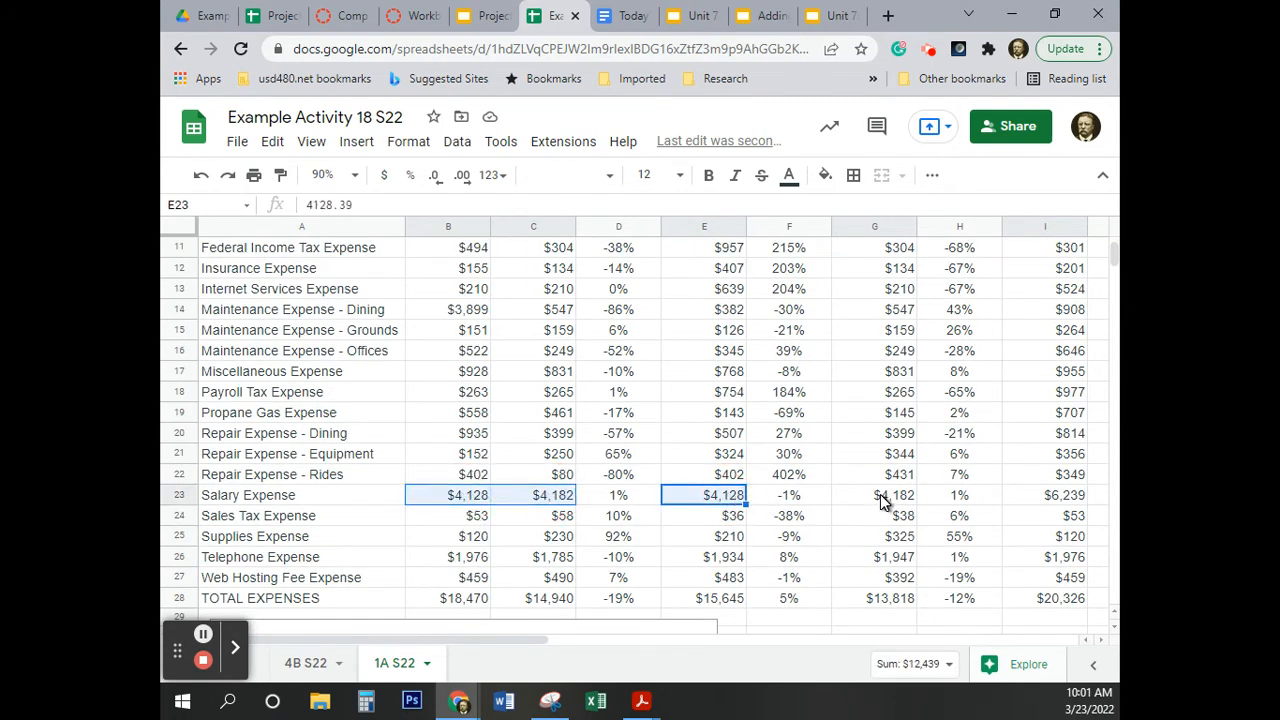
ctrl+click(880, 494)
ctrl+click(1066, 500)
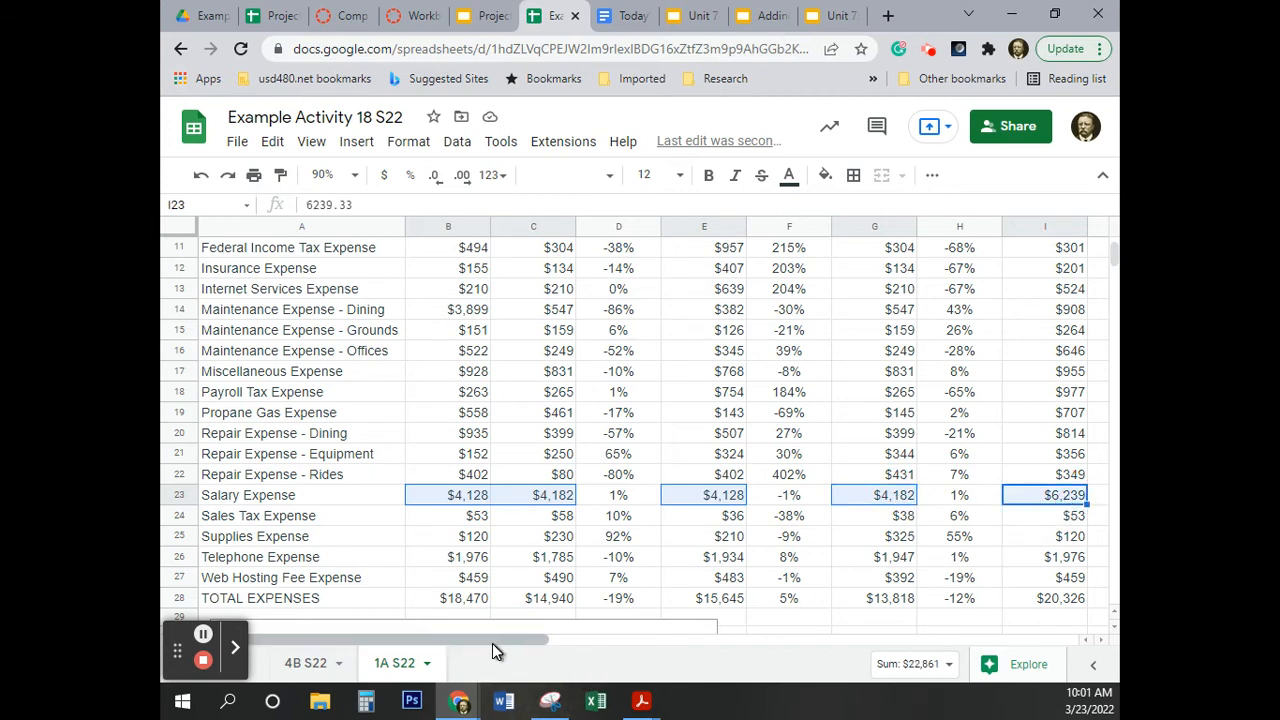
drag(492, 643, 735, 642)
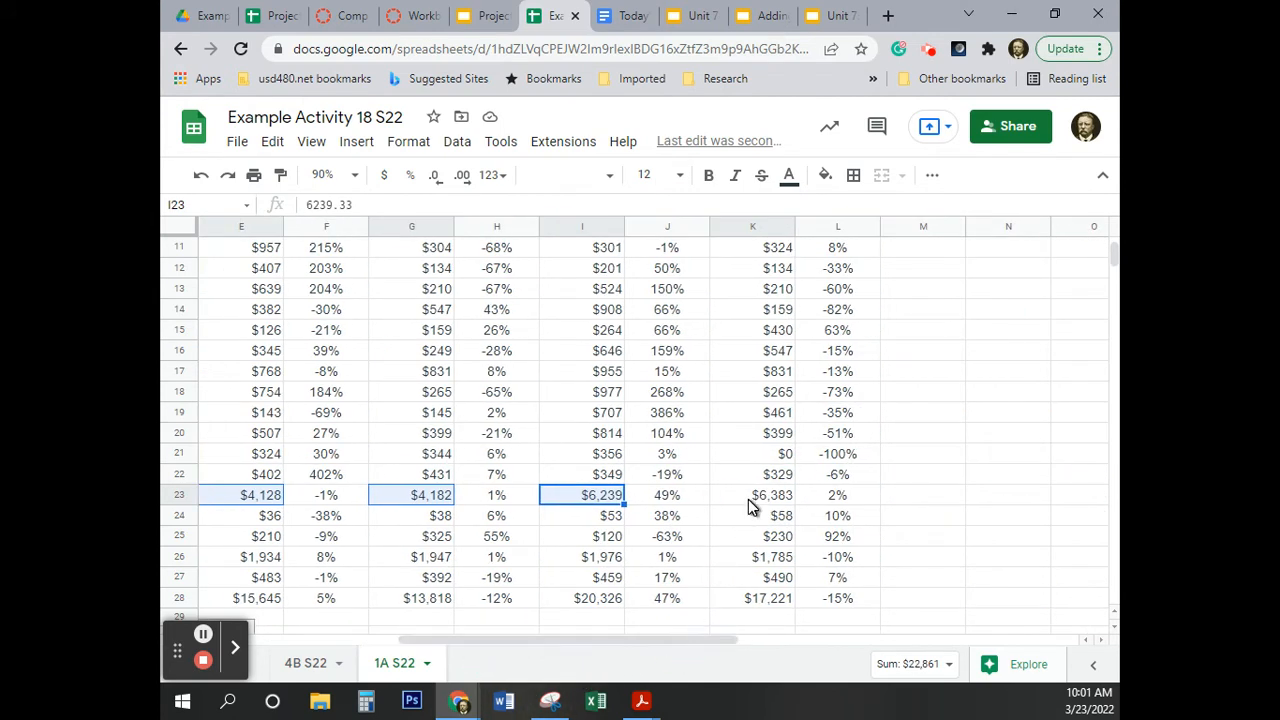
ctrl+click(748, 499)
Insert a chart from the selected month headings and Salary Expense amounts.
scroll(771, 534, up, 3)
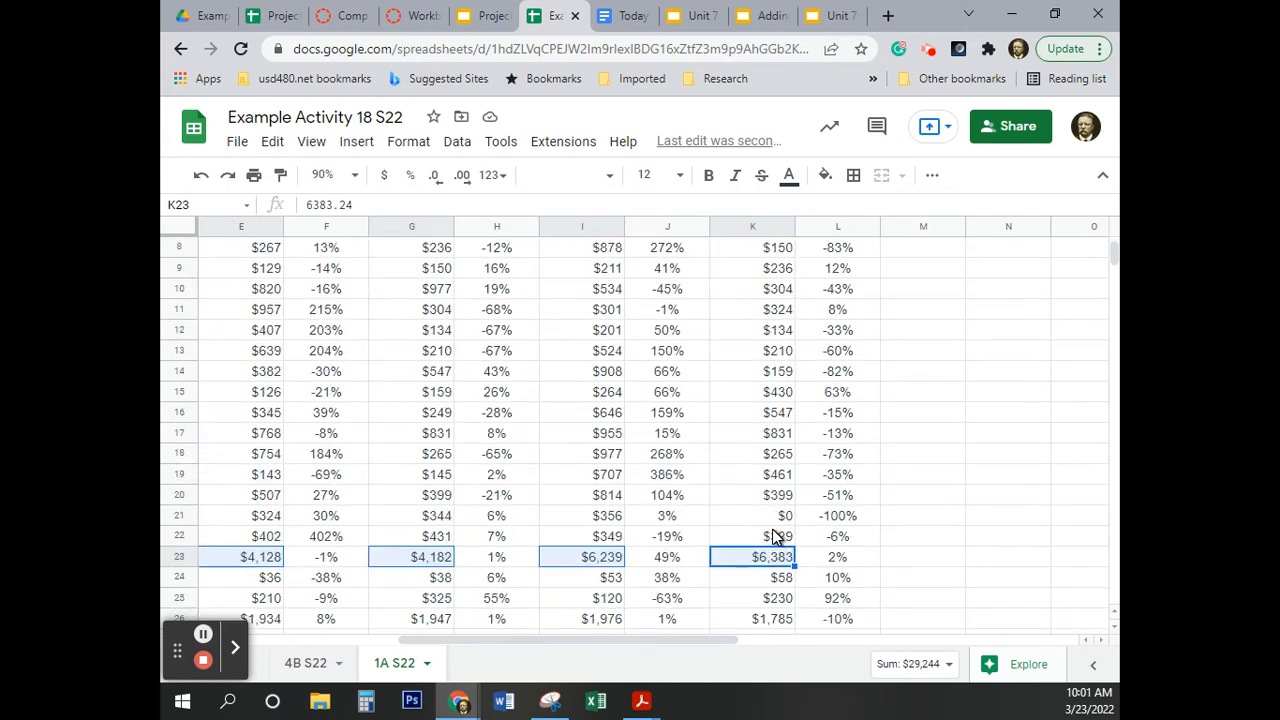
scroll(586, 500, up, 3)
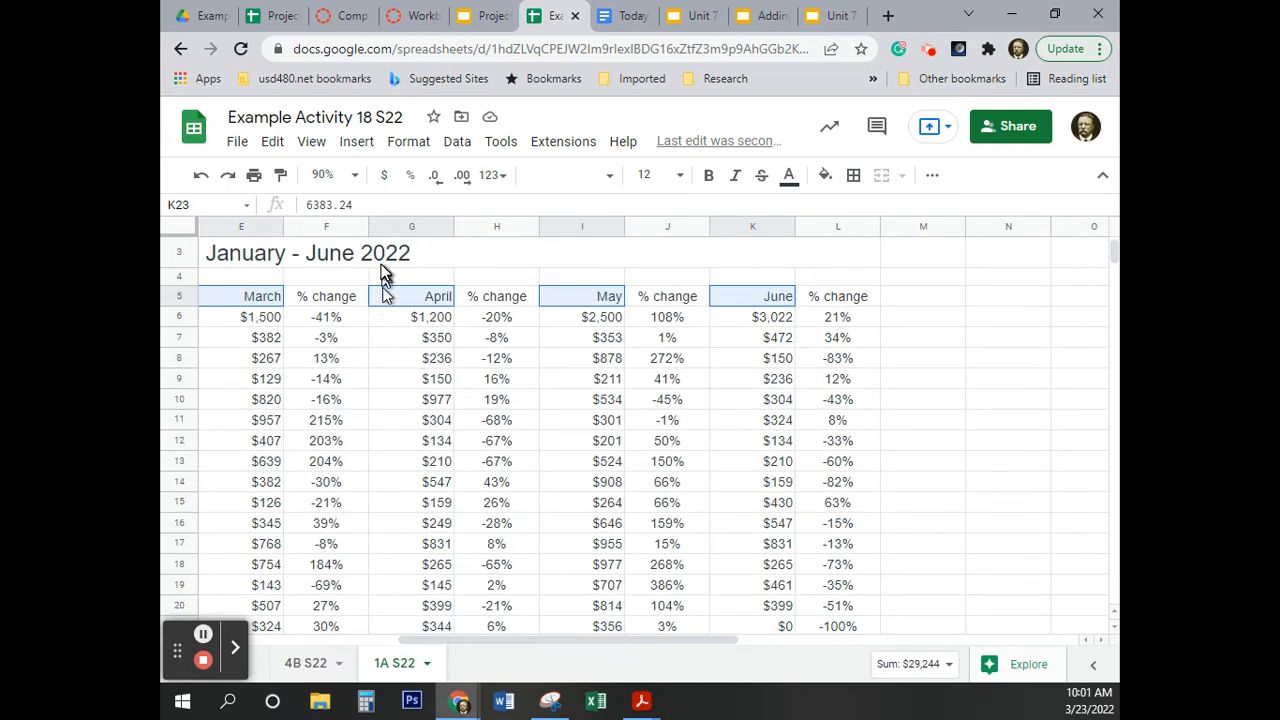
scroll(460, 535, down, 3)
drag(552, 642, 455, 645)
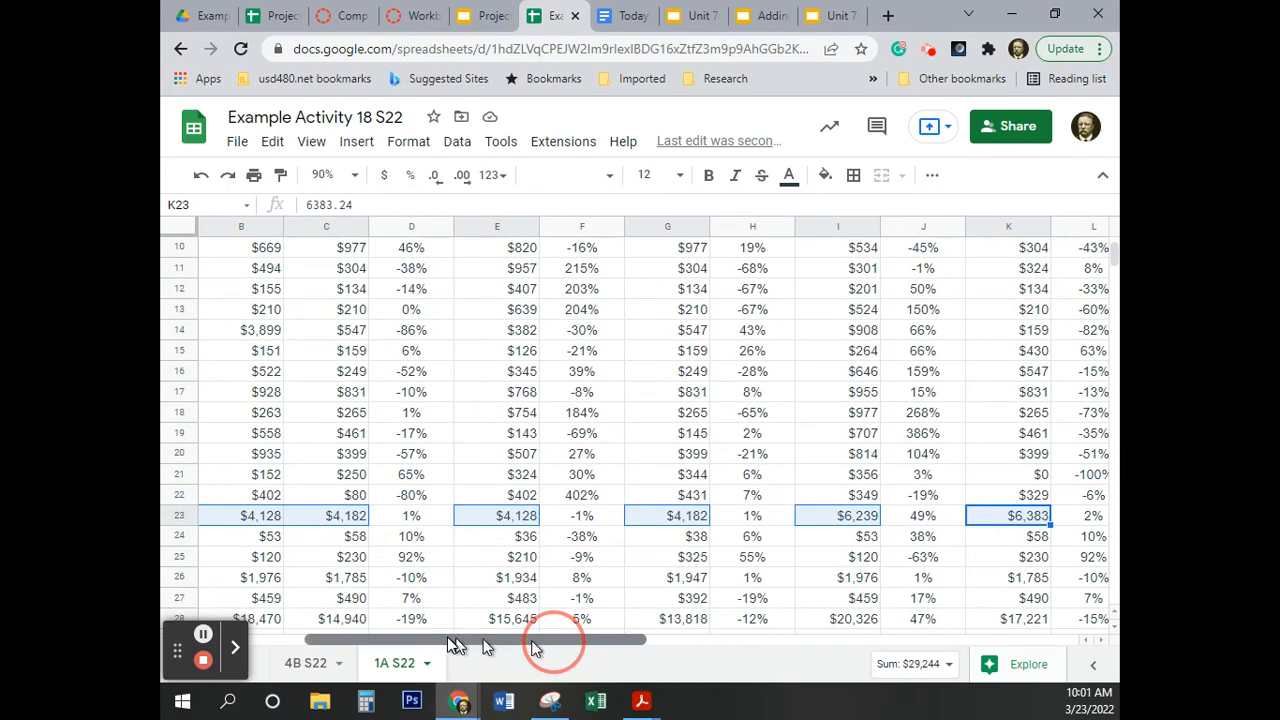
scroll(455, 510, up, 3)
scroll(455, 510, down, 3)
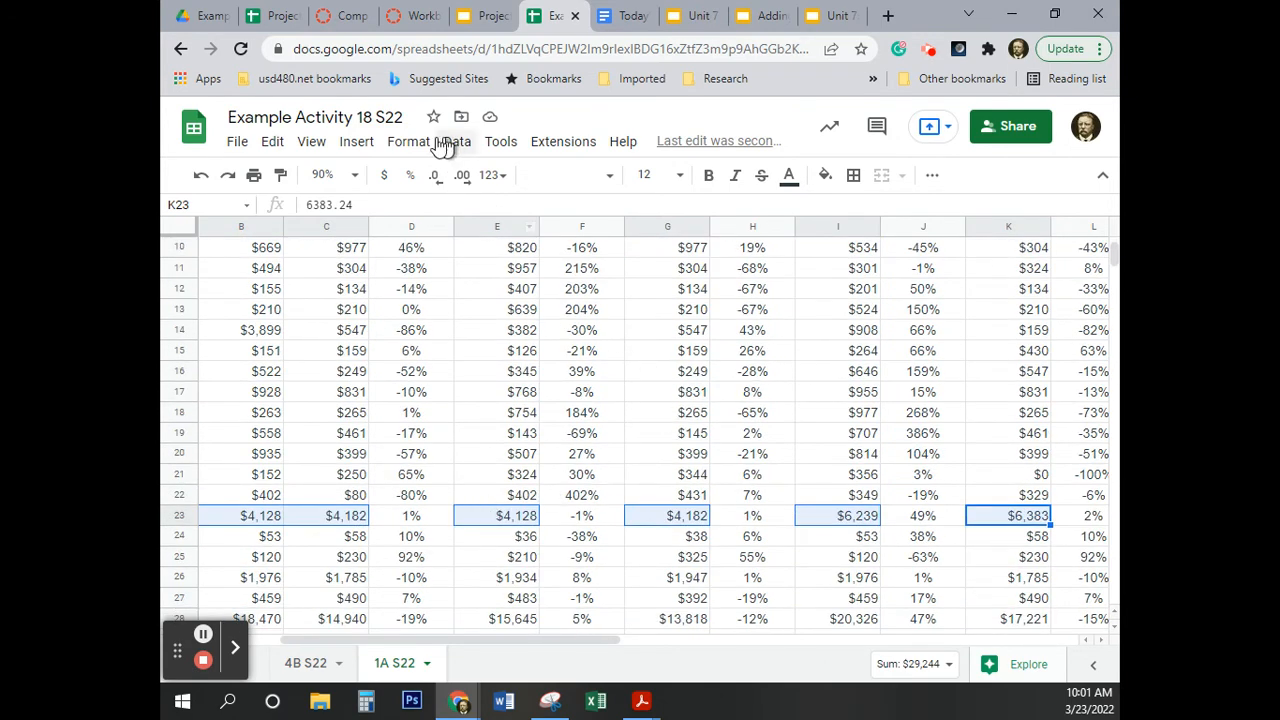
click(354, 147)
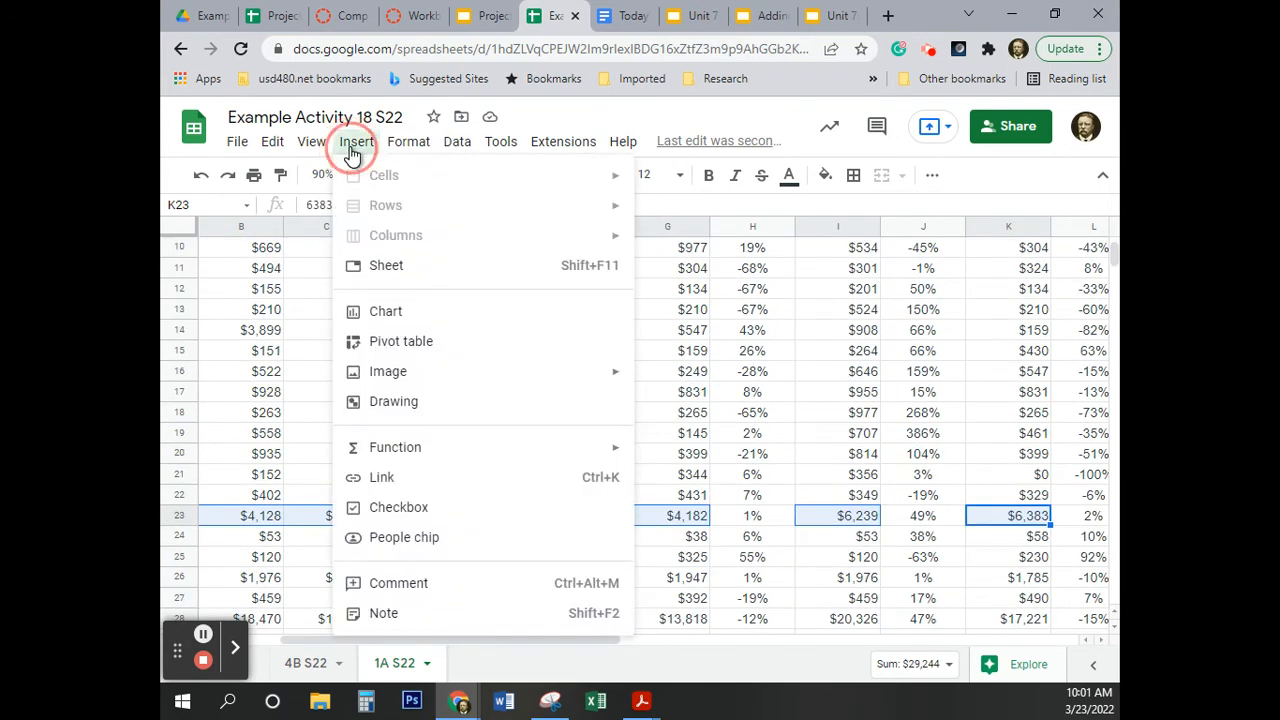
click(430, 314)
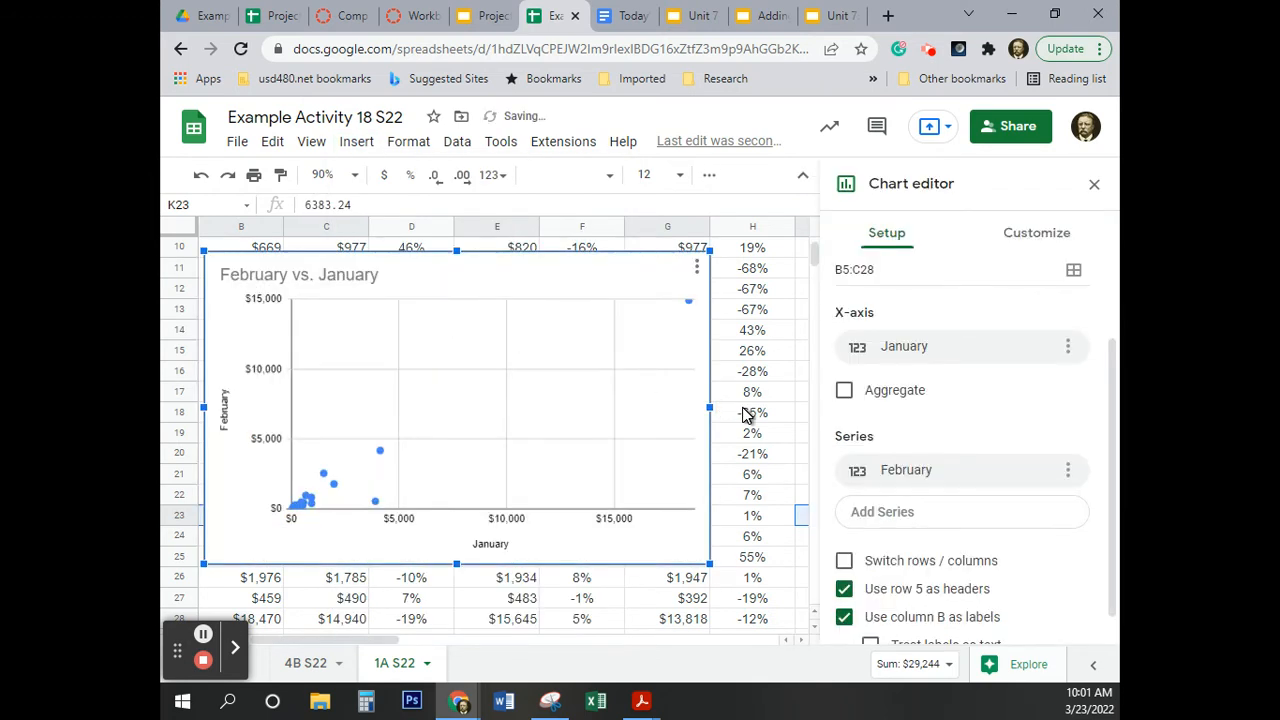
Change the new chart's type to Pie chart.
scroll(1045, 480, down, 1)
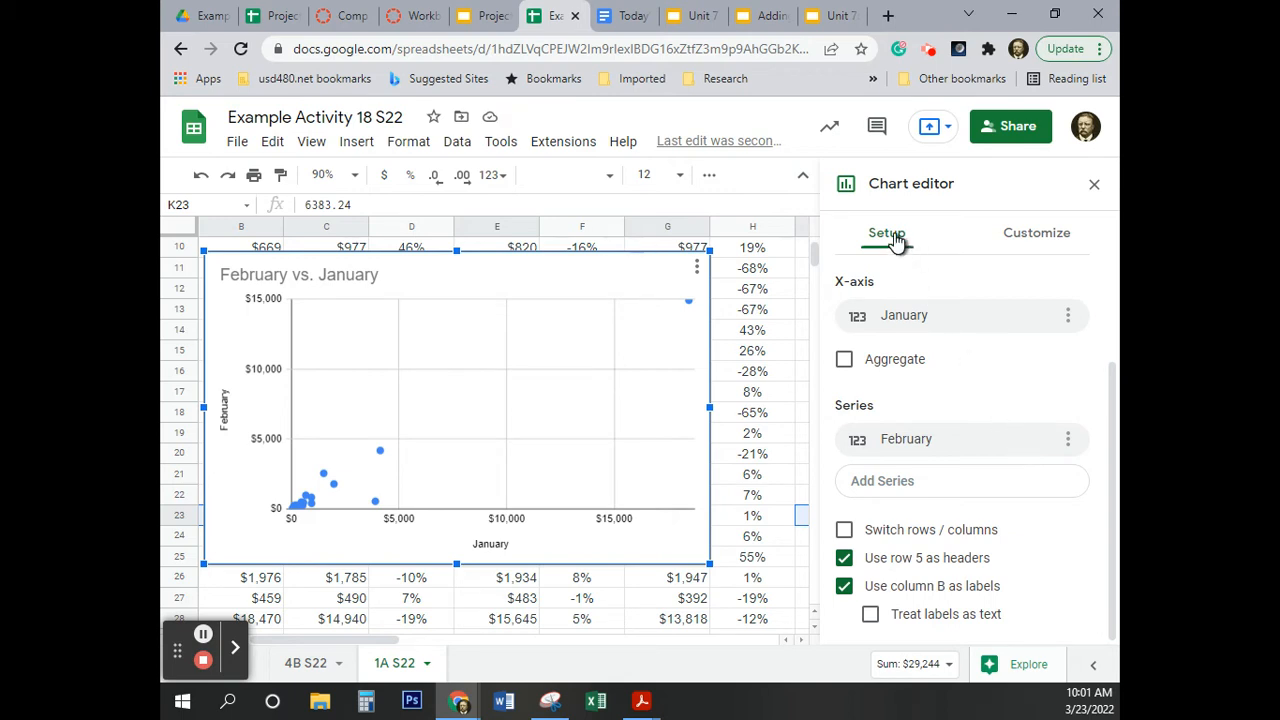
scroll(888, 300, up, 3)
scroll(891, 318, down, 1)
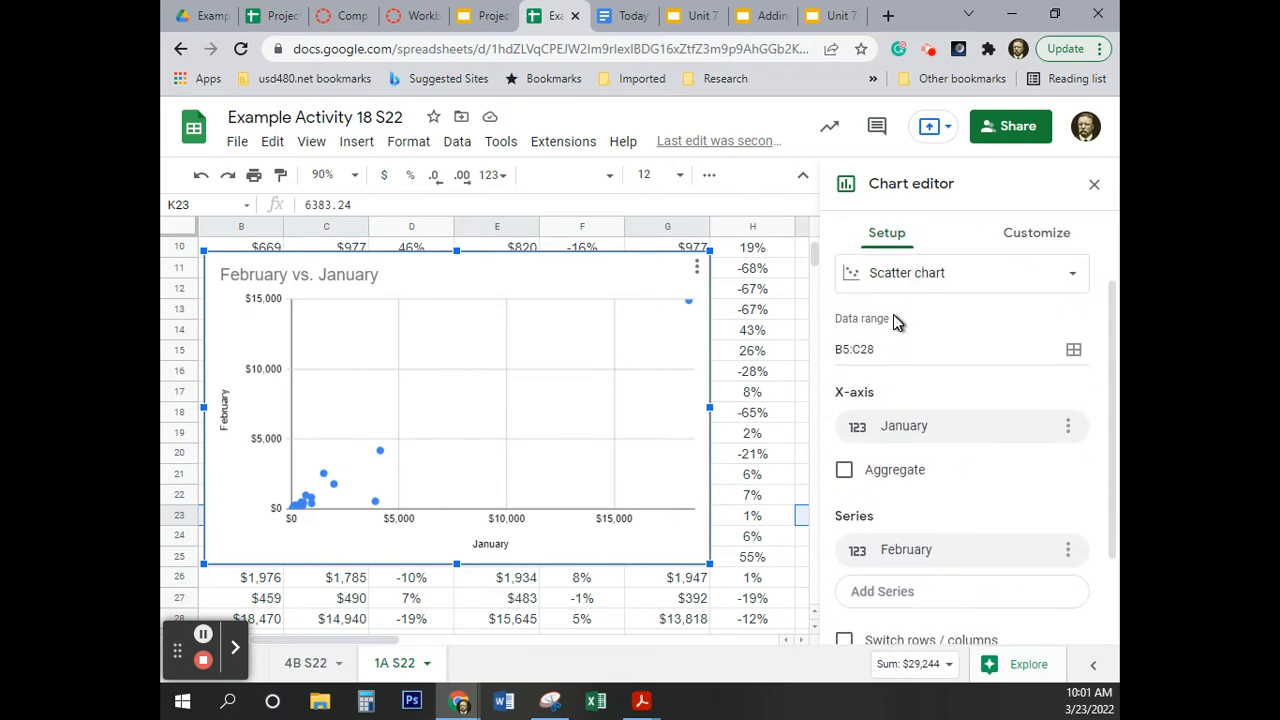
scroll(900, 315, up, 1)
click(903, 310)
scroll(920, 471, down, 5)
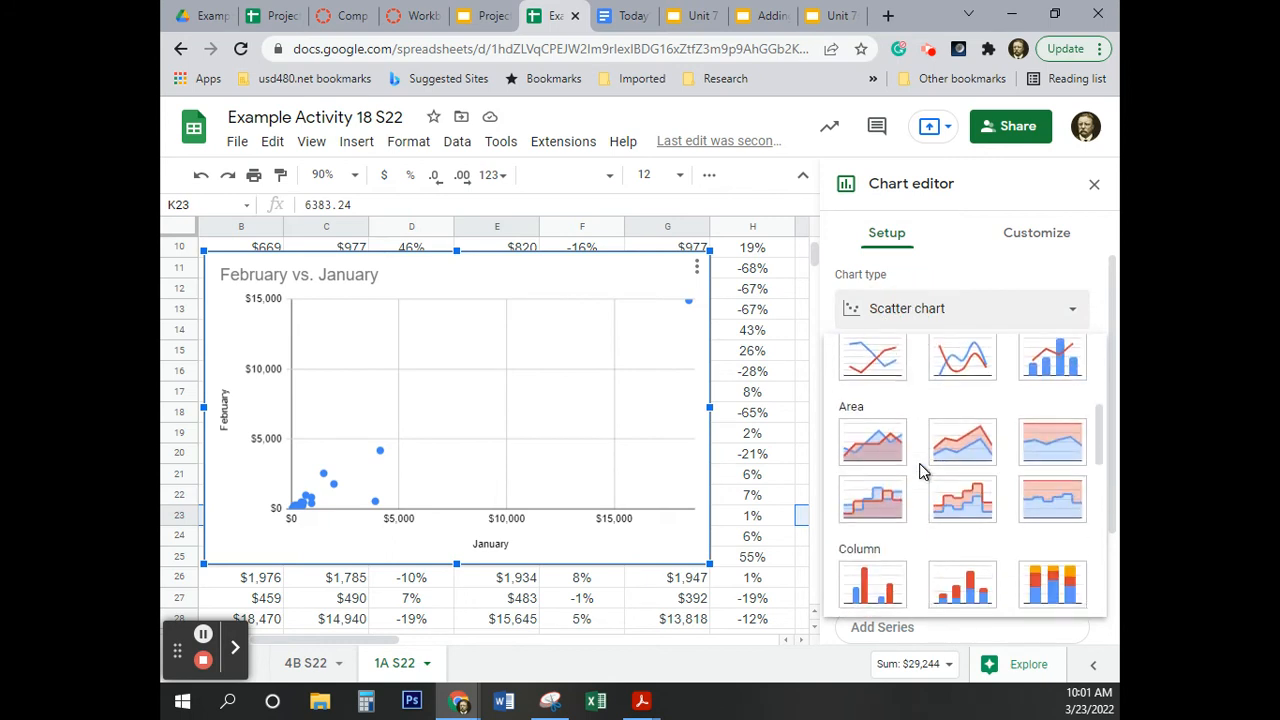
scroll(905, 468, down, 1)
click(860, 468)
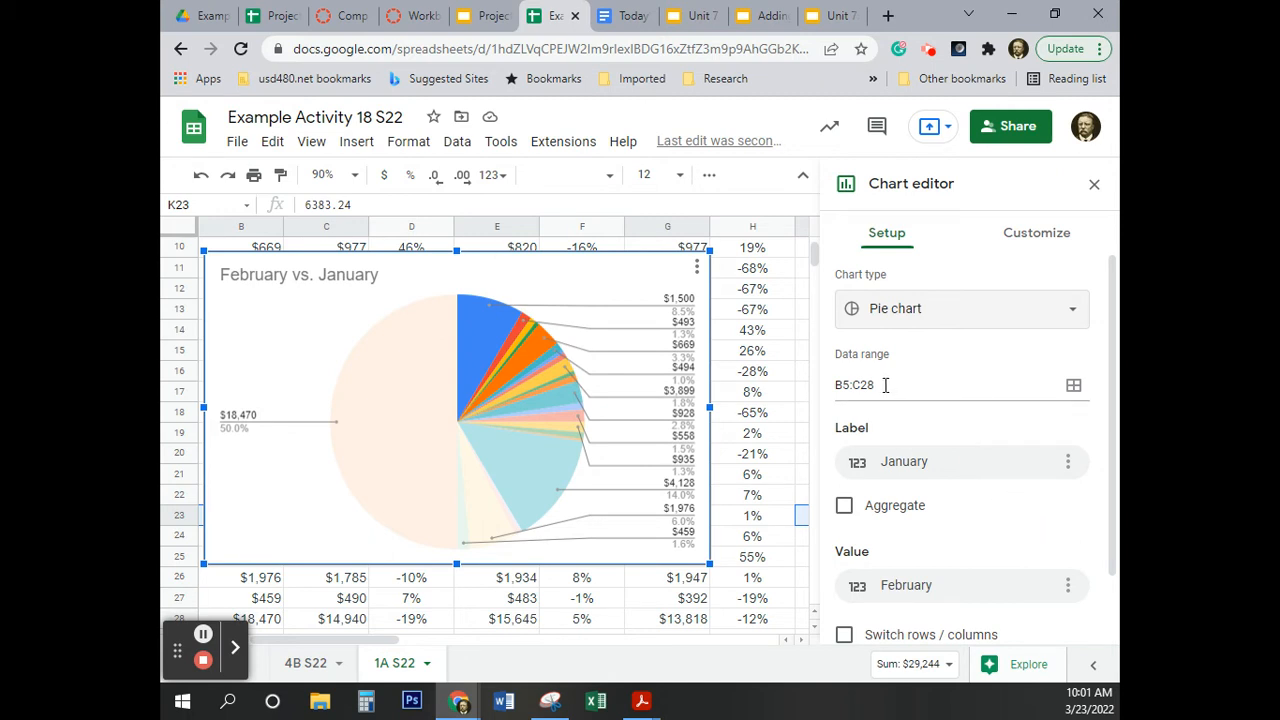
Replace the pie chart's data range with the Salary Expense cells B23,C23,E23,G23,I23,K23.
drag(885, 385, 829, 384)
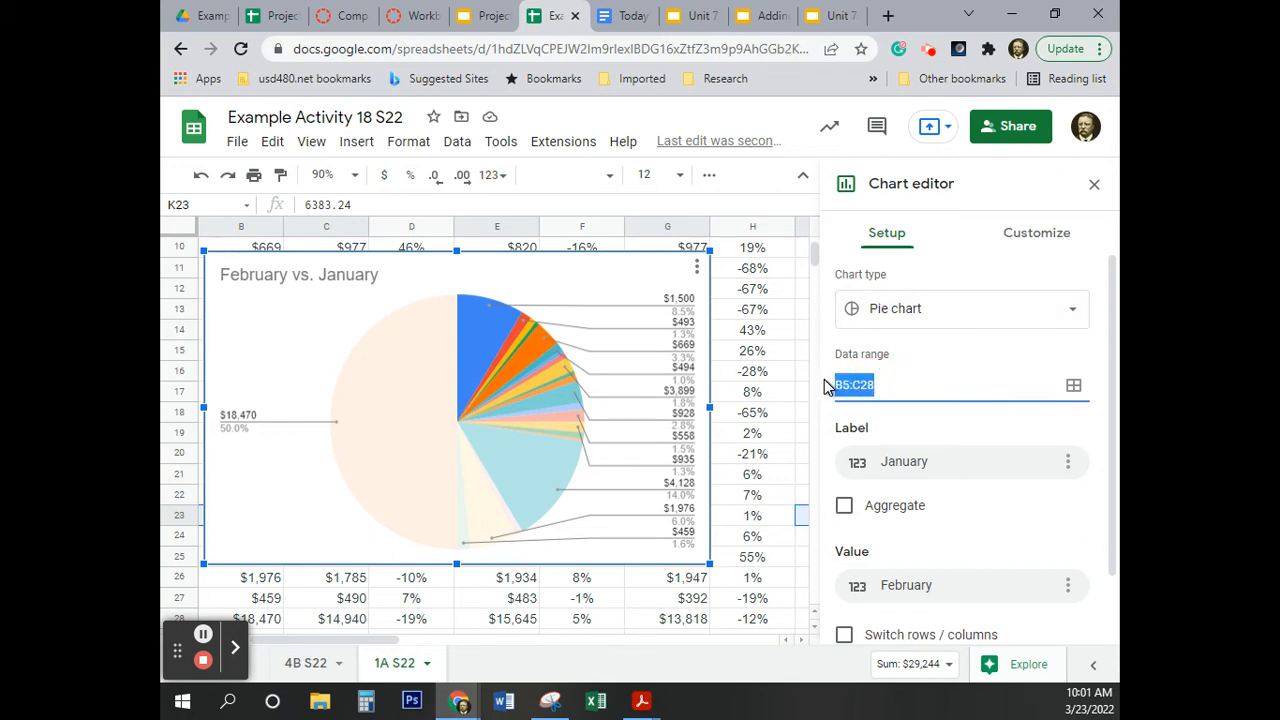
key(BackSpace)
text(b23,c23,e23,g23,i2)
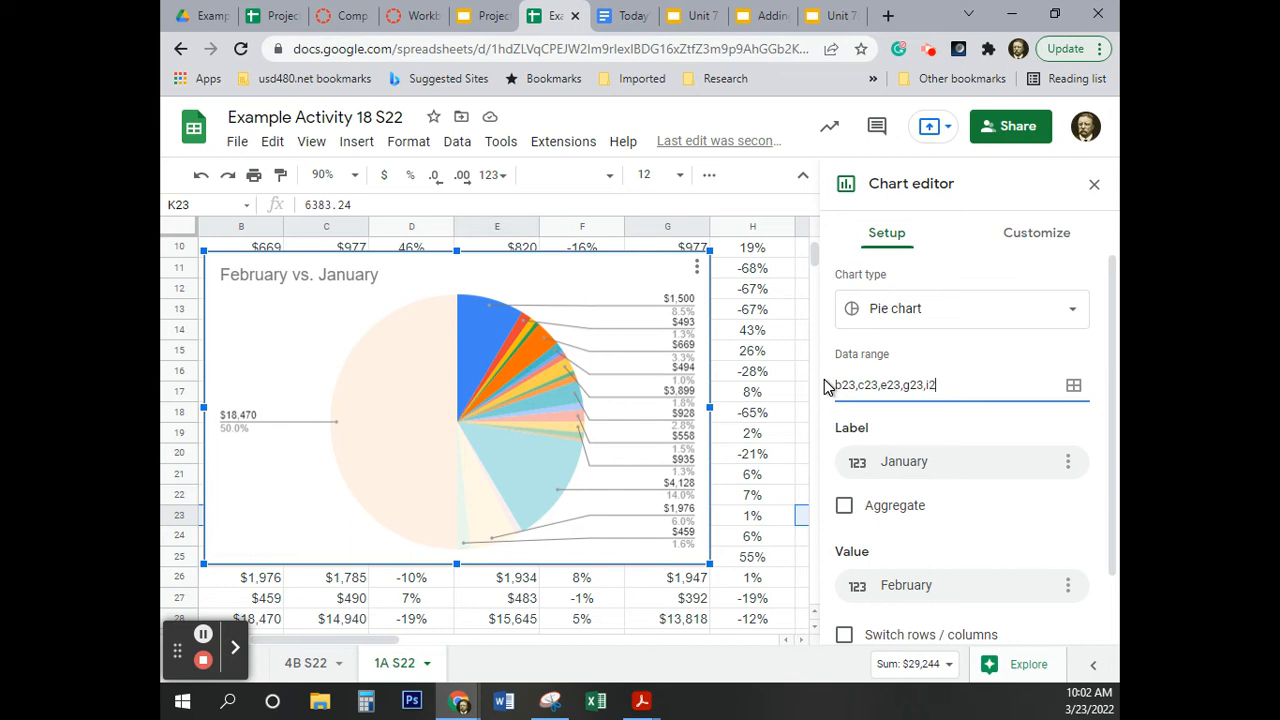
text(3,k23)
key(Return)
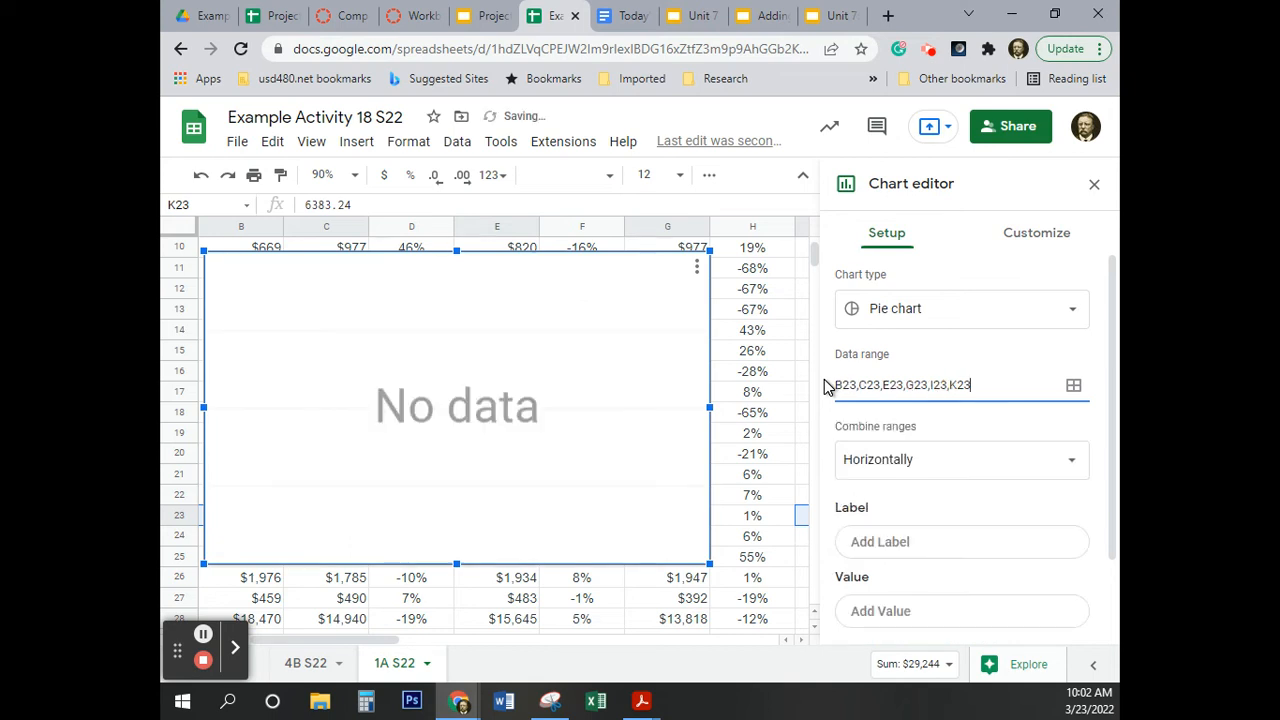
Stop using row 23 as headers and column B as labels, and combine the chart's data ranges vertically.
scroll(905, 371, down, 1)
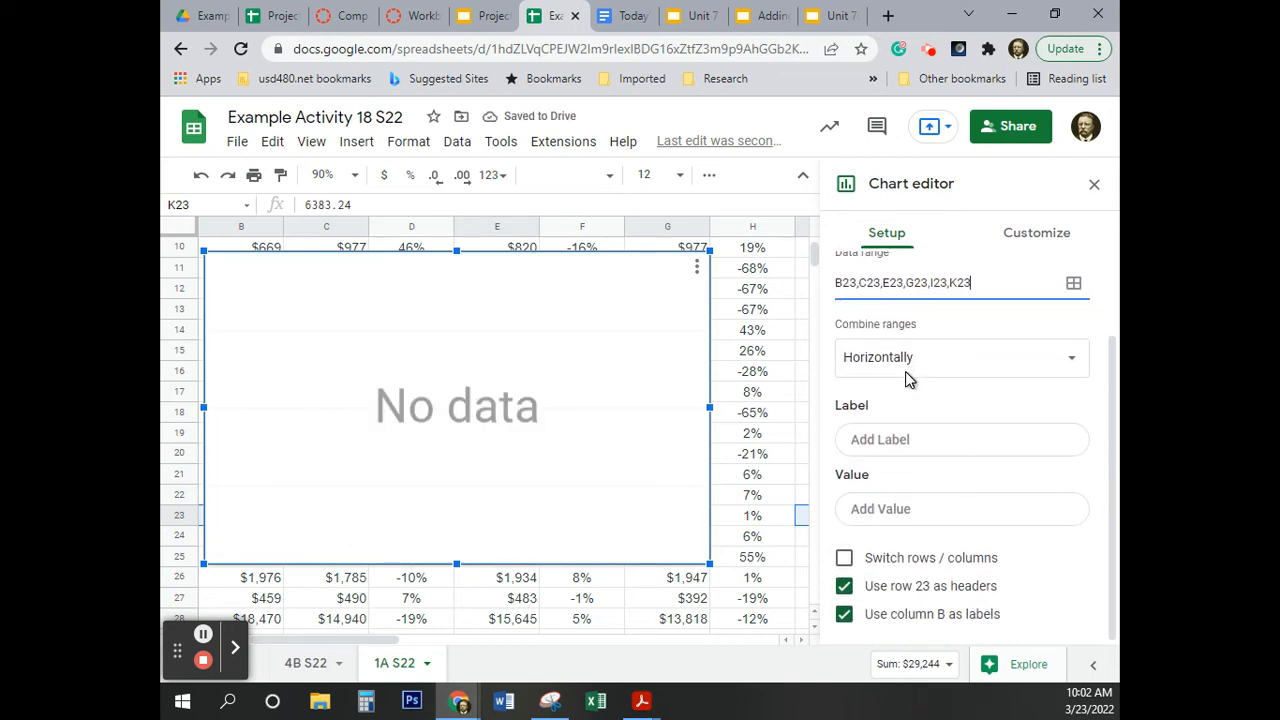
click(844, 586)
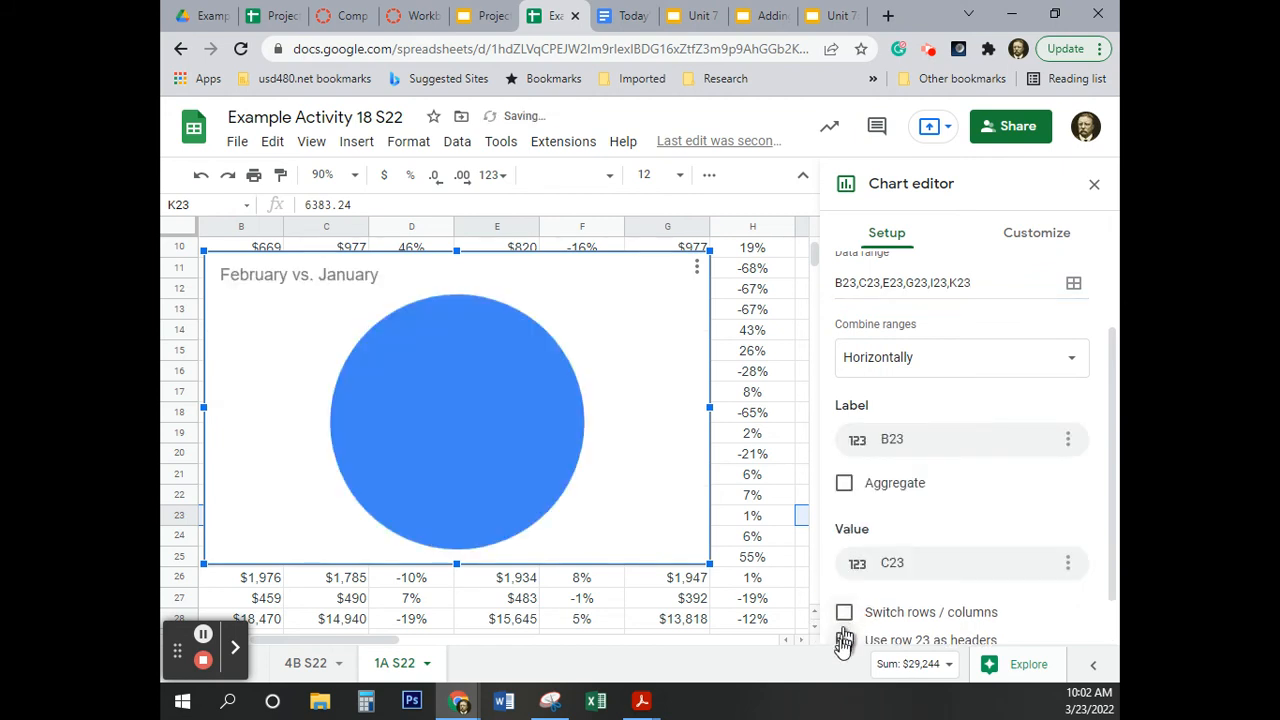
scroll(844, 630, down, 1)
click(844, 615)
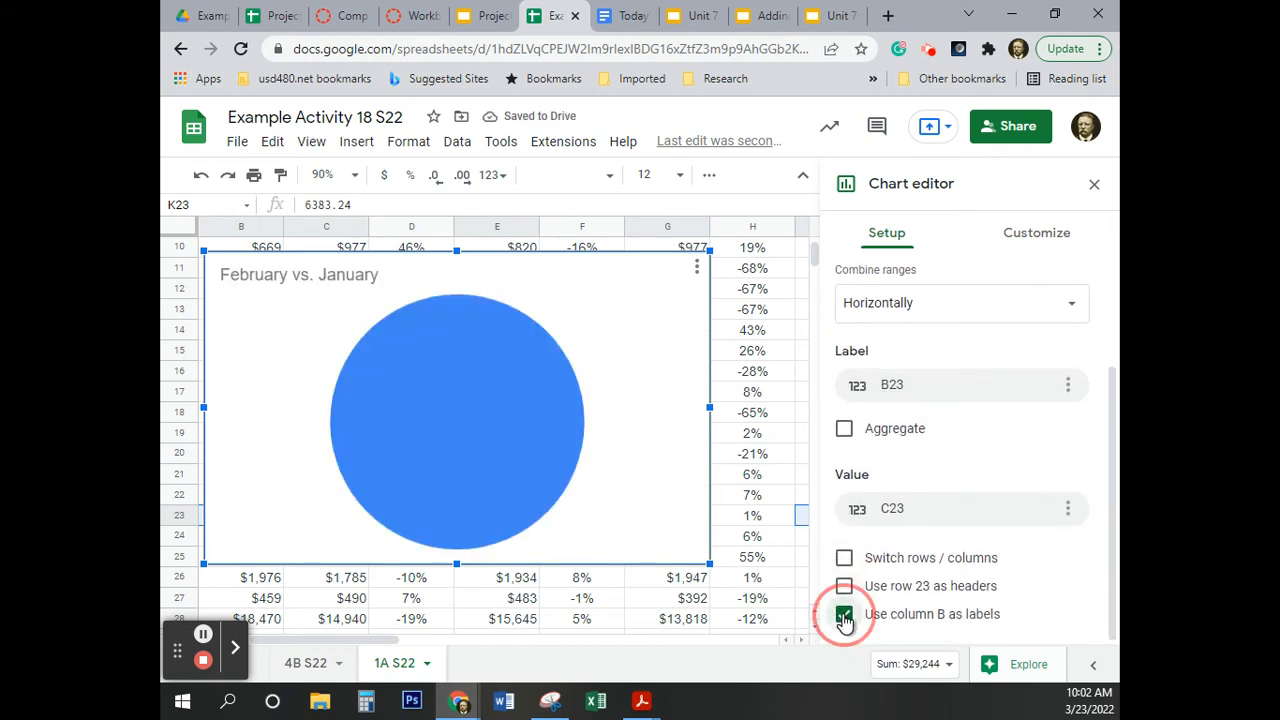
scroll(971, 463, up, 2)
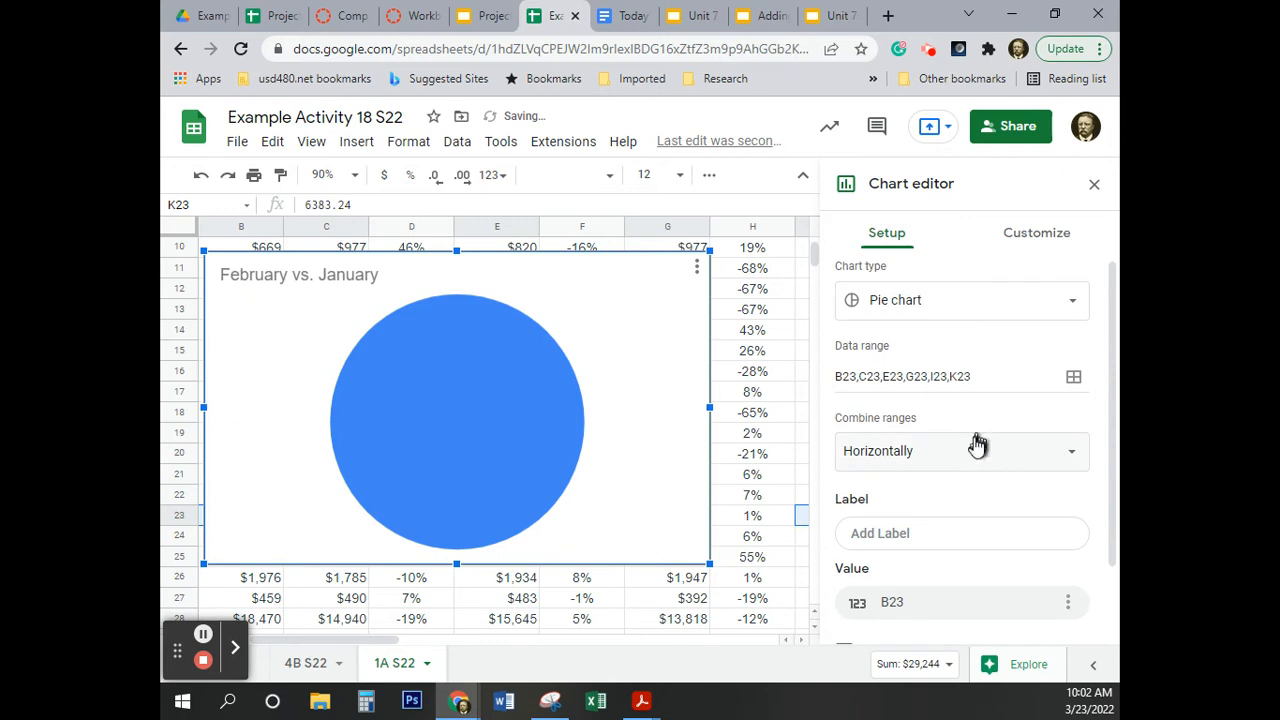
click(967, 452)
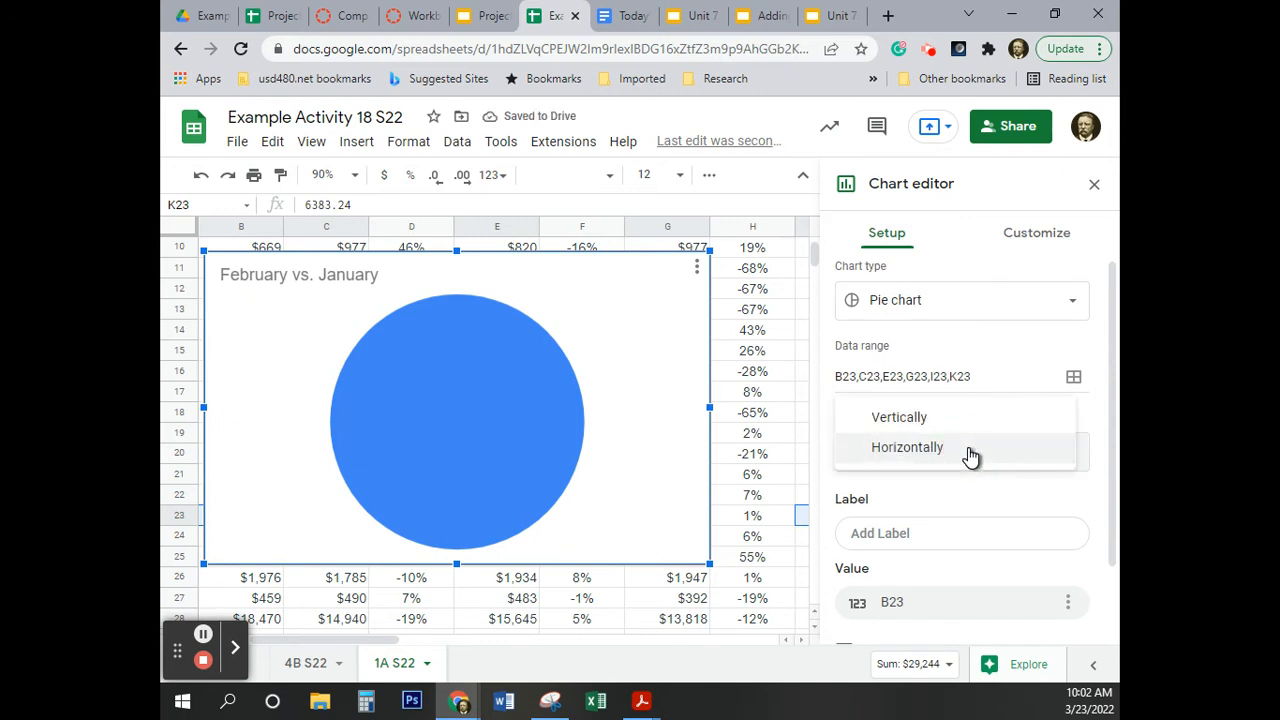
click(940, 420)
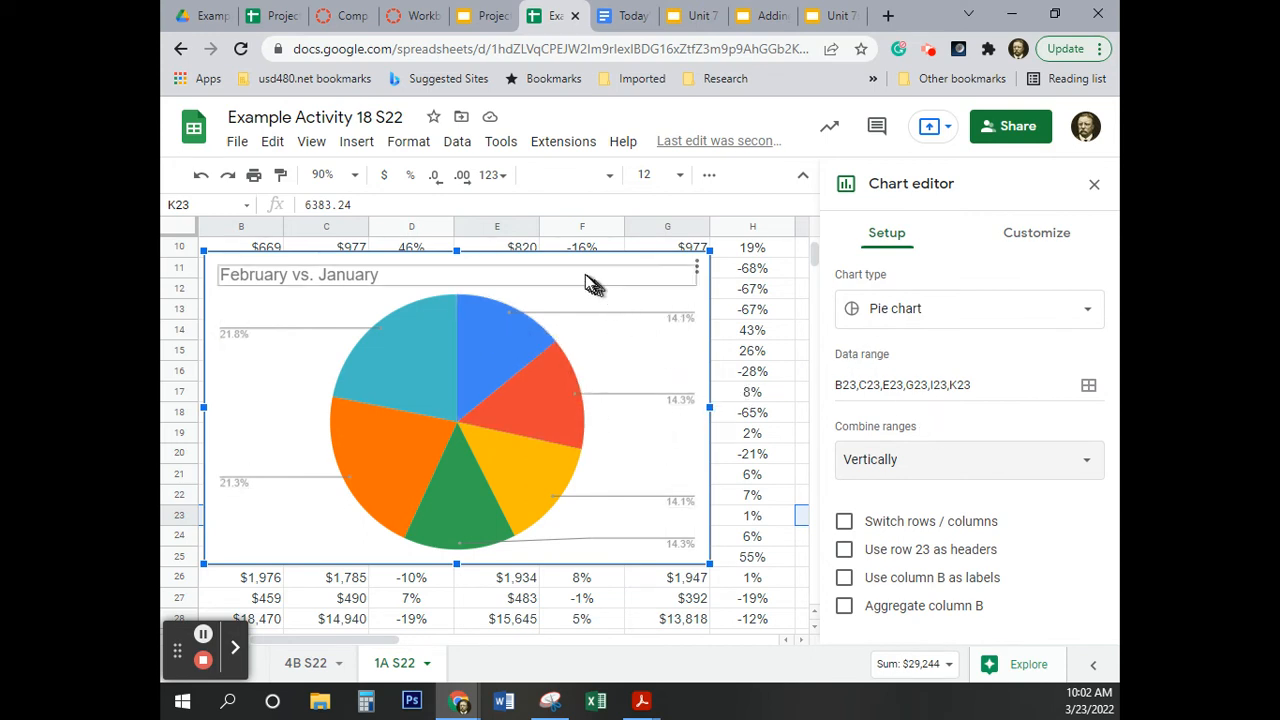
mouse_move(588, 282)
mouse_down()
mouse_move(749, 520)
mouse_move(846, 554)
mouse_move(817, 537)
mouse_move(843, 543)
mouse_move(768, 318)
mouse_move(617, 236)
mouse_move(783, 339)
mouse_move(617, 312)
mouse_move(598, 284)
mouse_up()
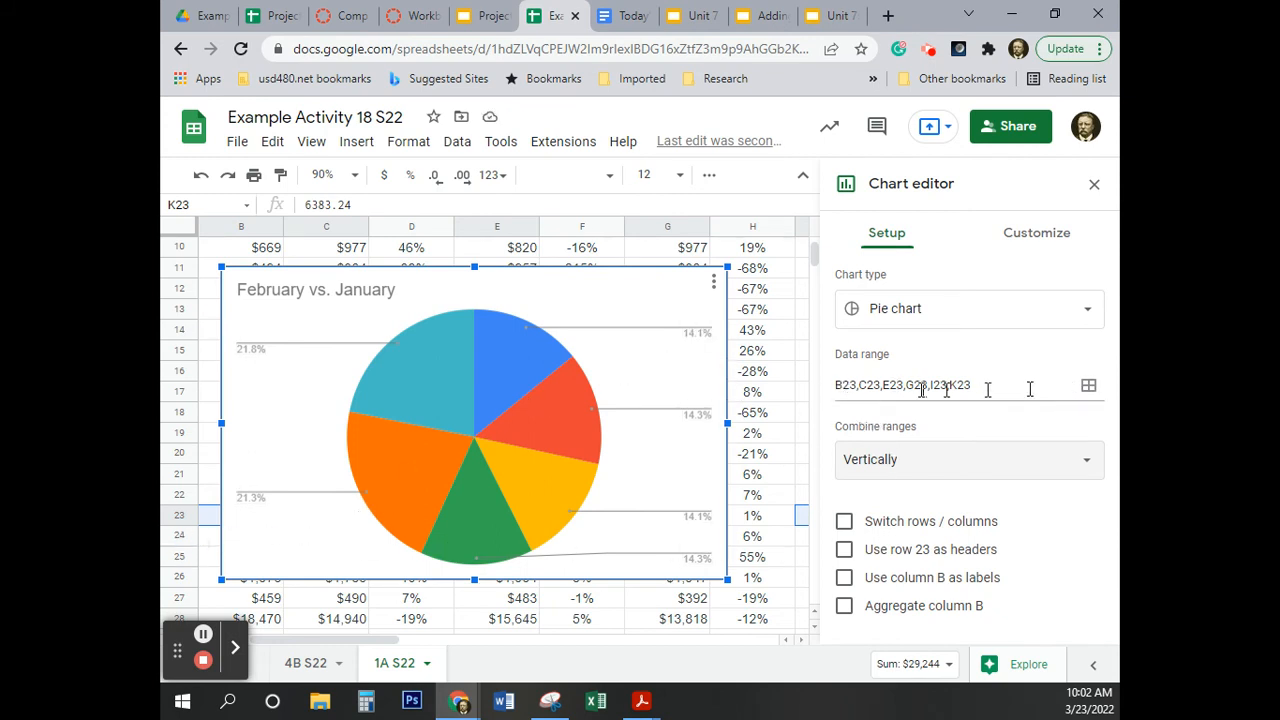
Label the blue pie slice January and the red slice February, correcting the spelling of February.
click(697, 330)
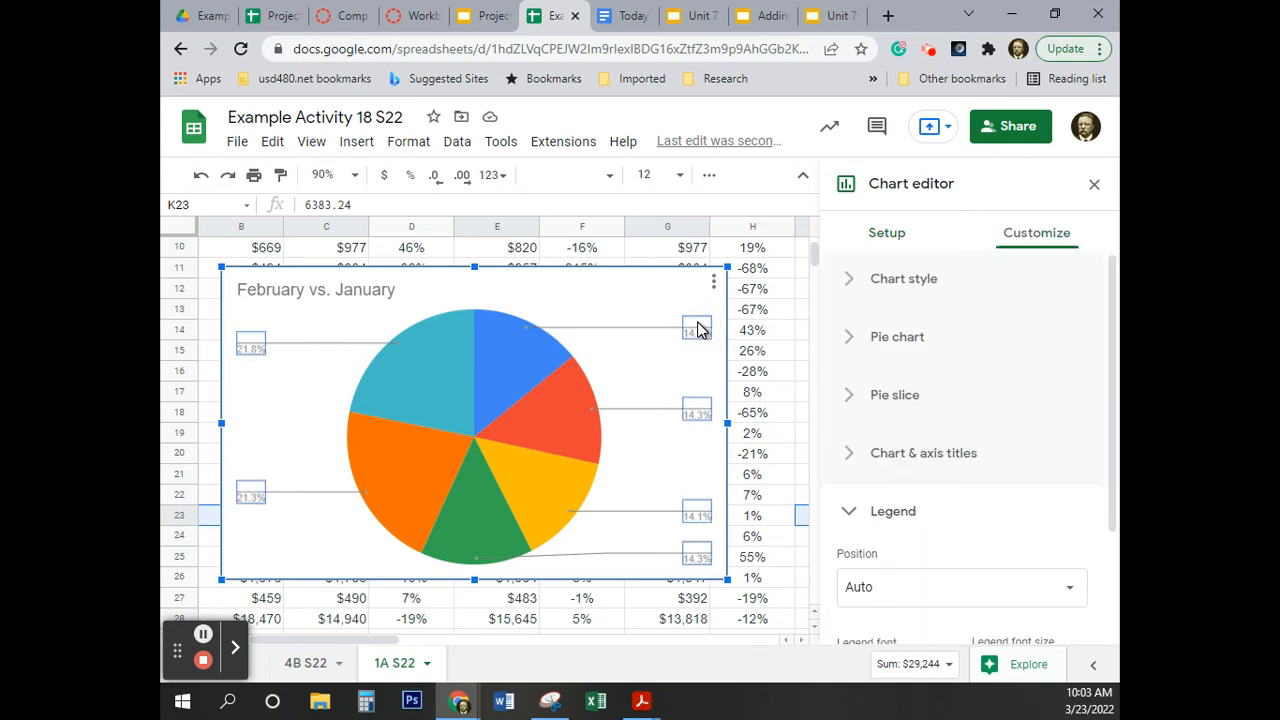
click(698, 324)
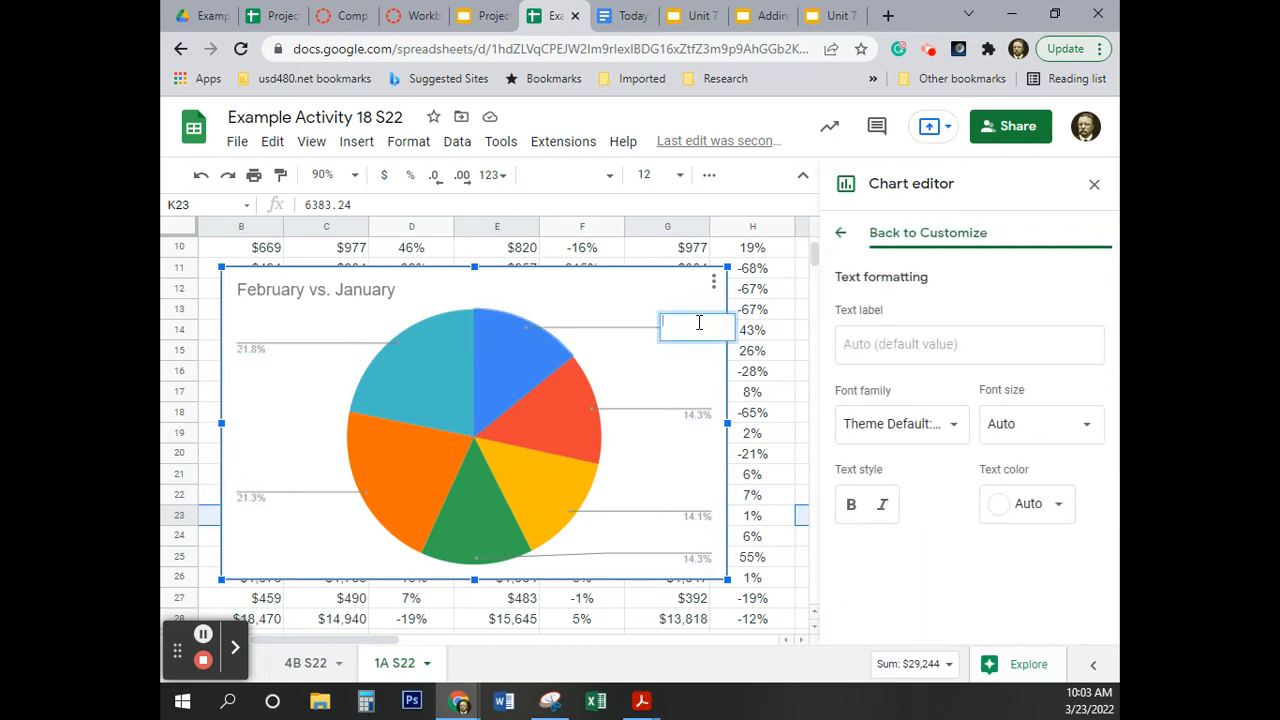
text(January)
click(699, 414)
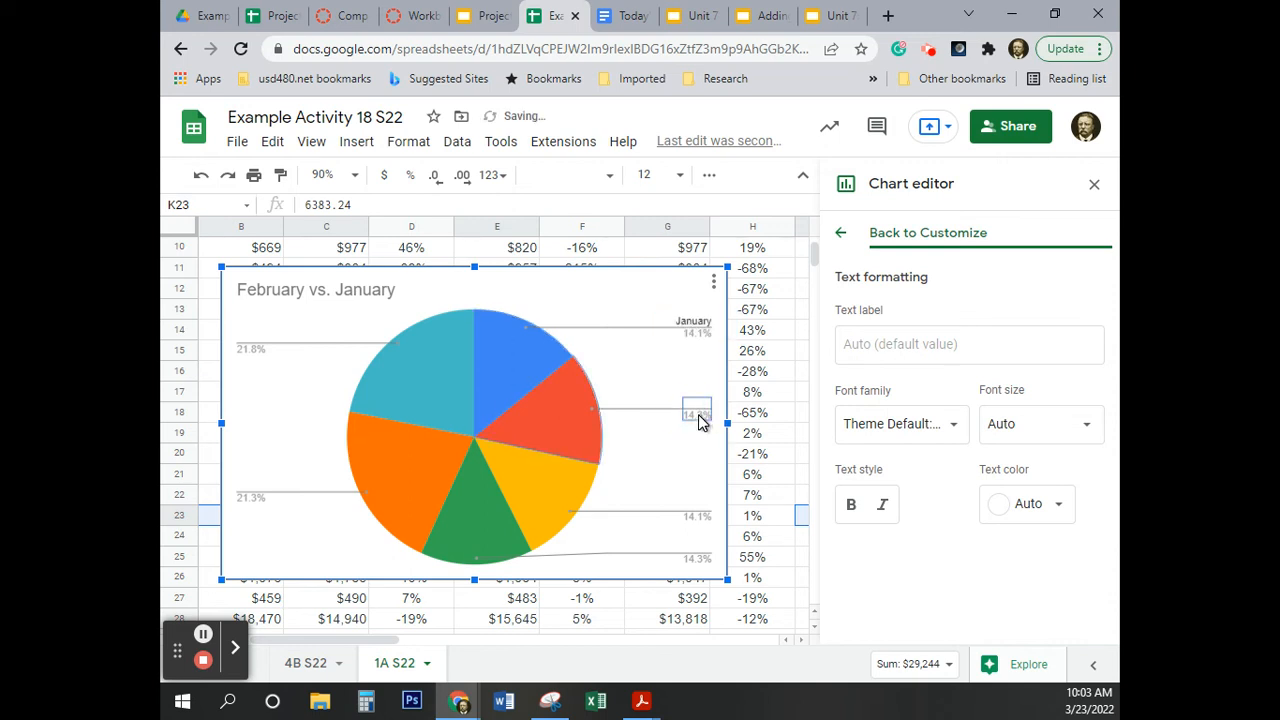
click(701, 412)
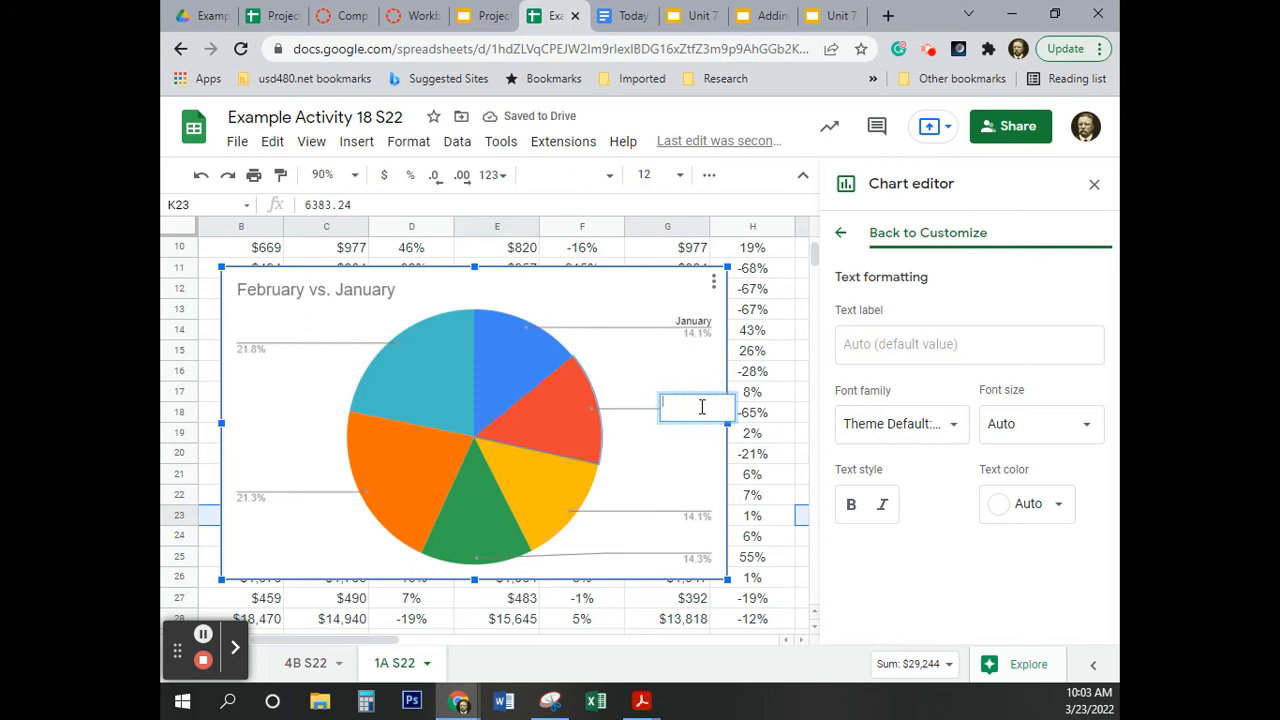
text(Febuary)
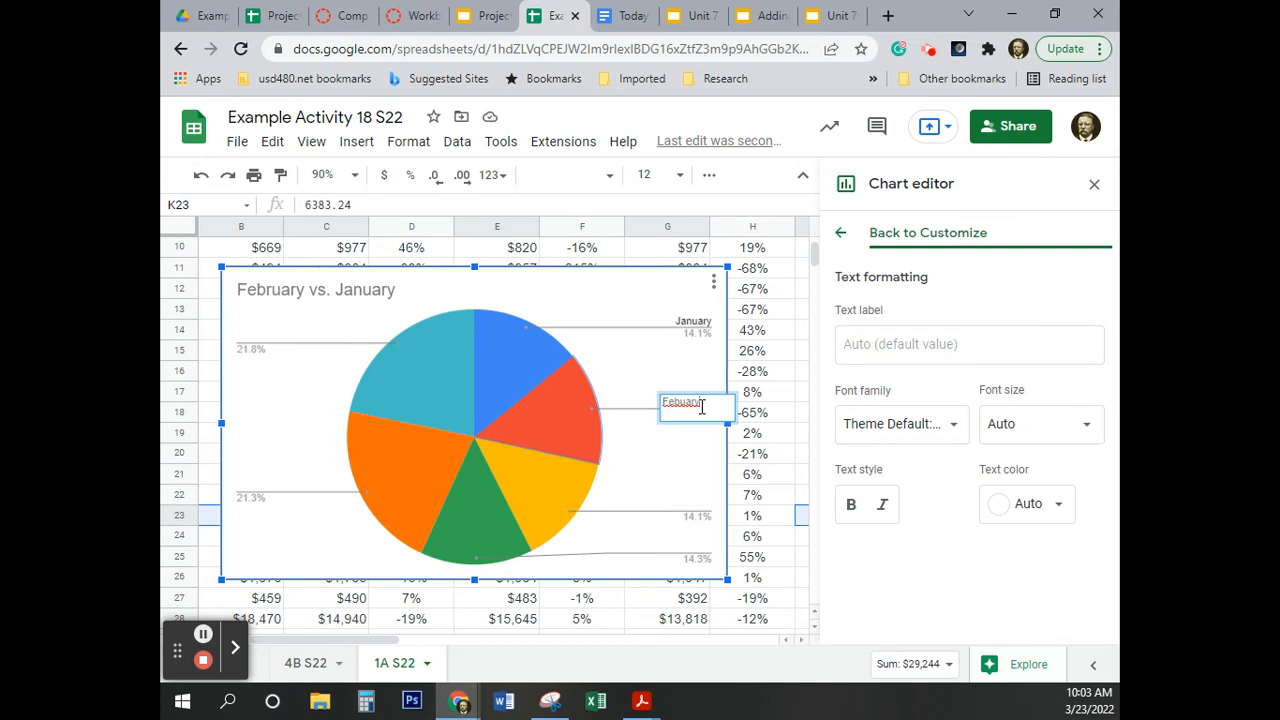
right_click(688, 400)
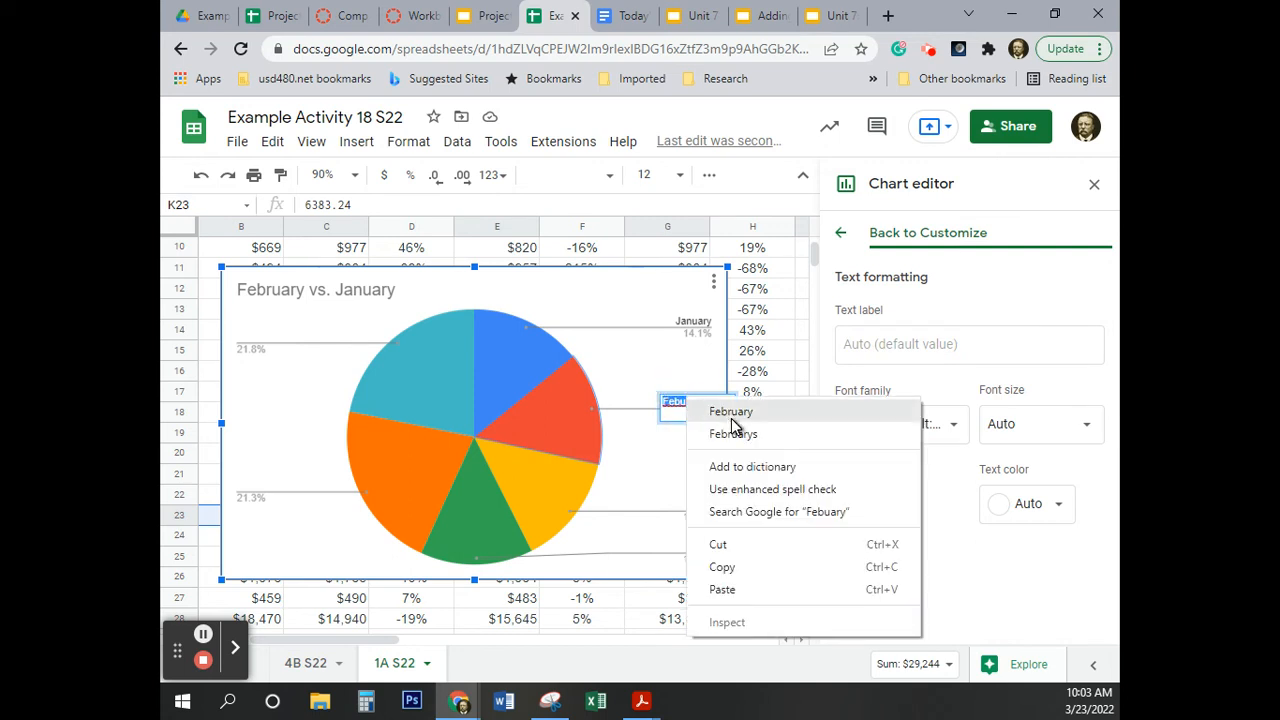
click(731, 418)
Label the yellow pie slice March and the green slice April.
click(697, 512)
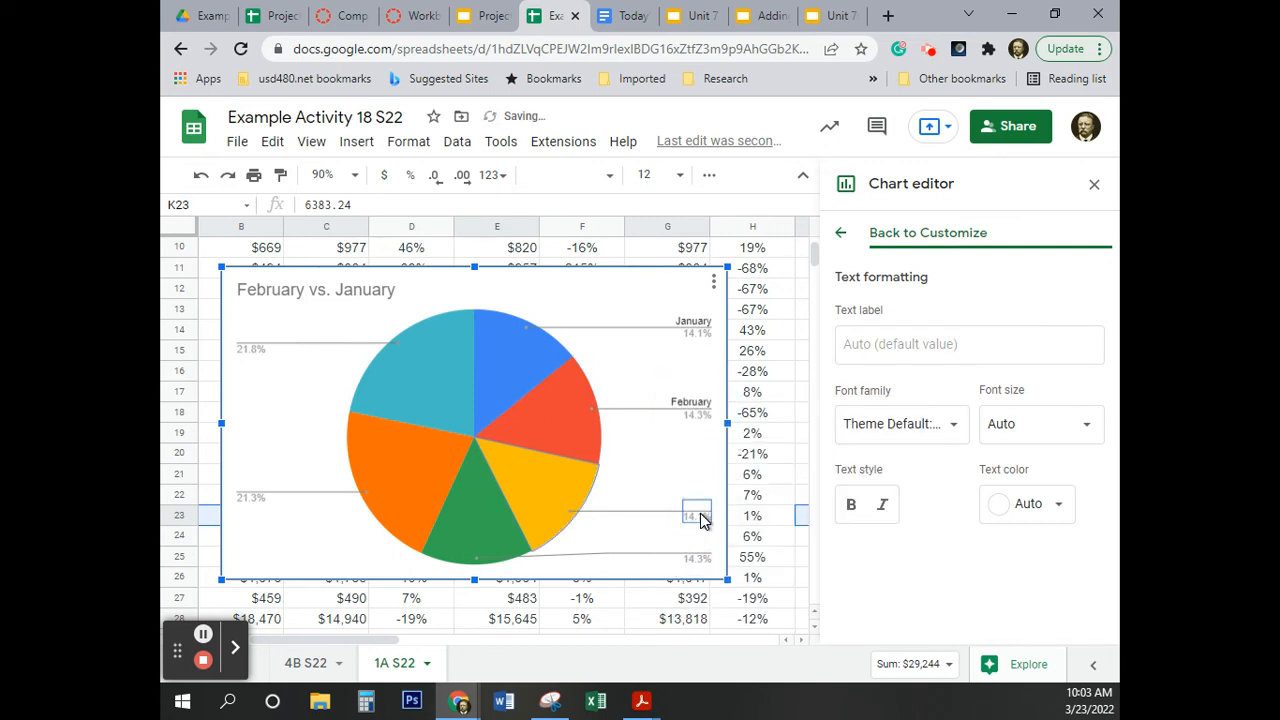
click(700, 516)
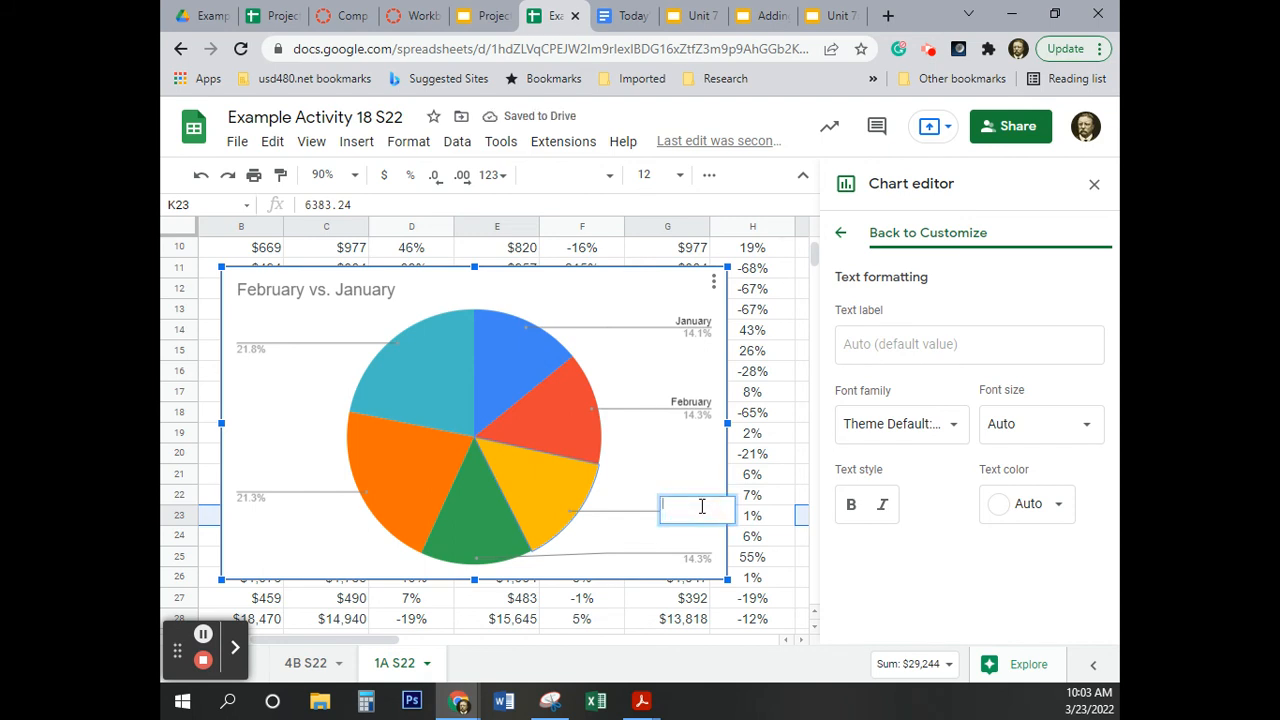
text(March)
click(690, 562)
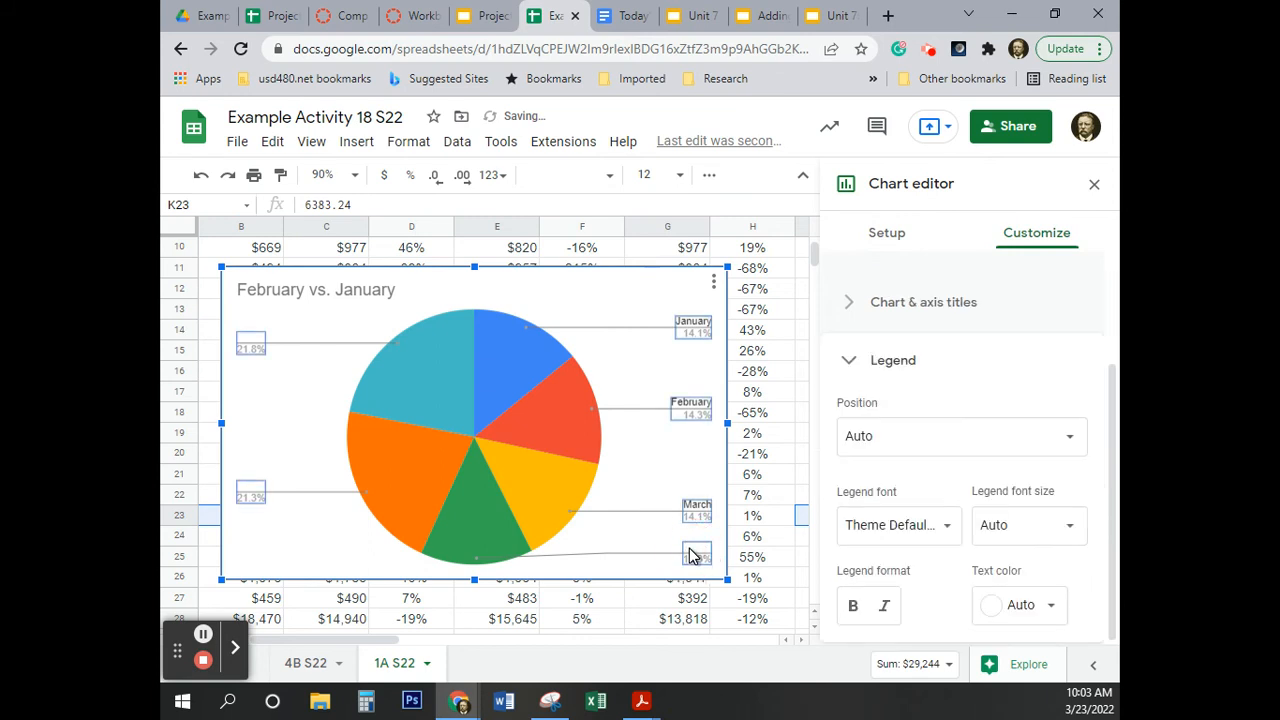
click(688, 550)
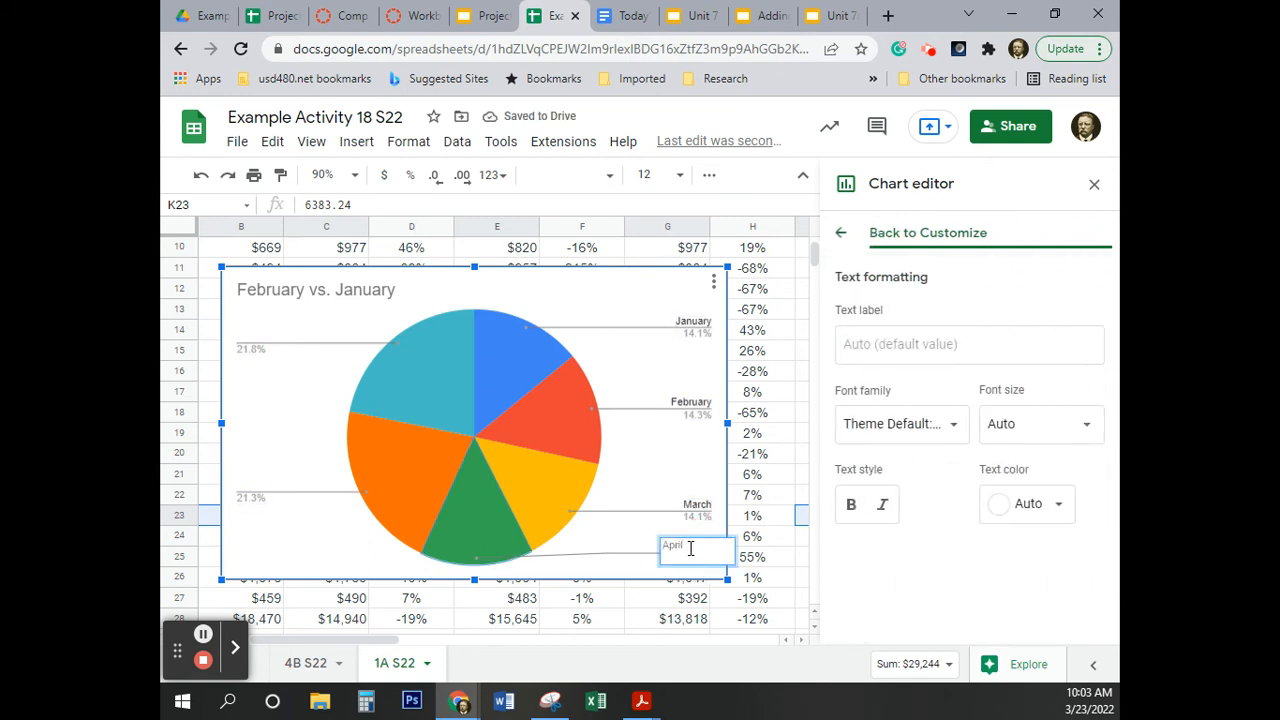
Label the orange pie slice May and the teal slice June.
click(244, 495)
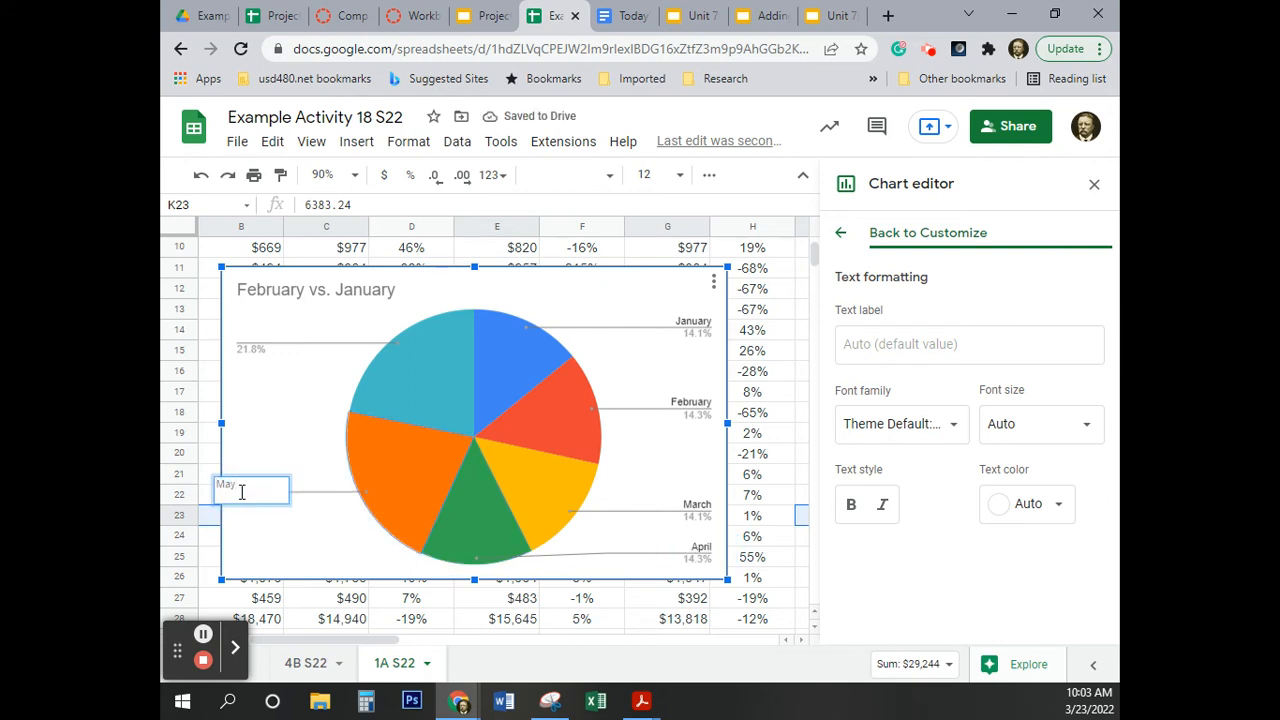
click(249, 346)
click(249, 345)
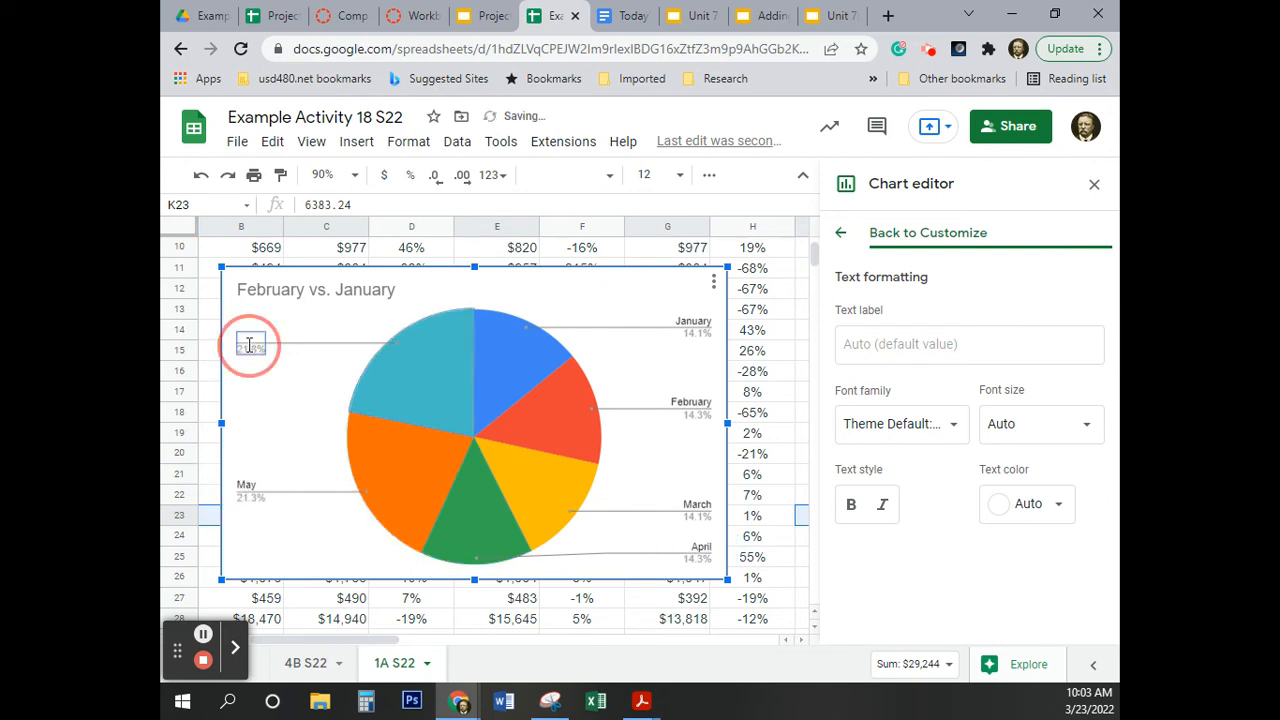
text(June)
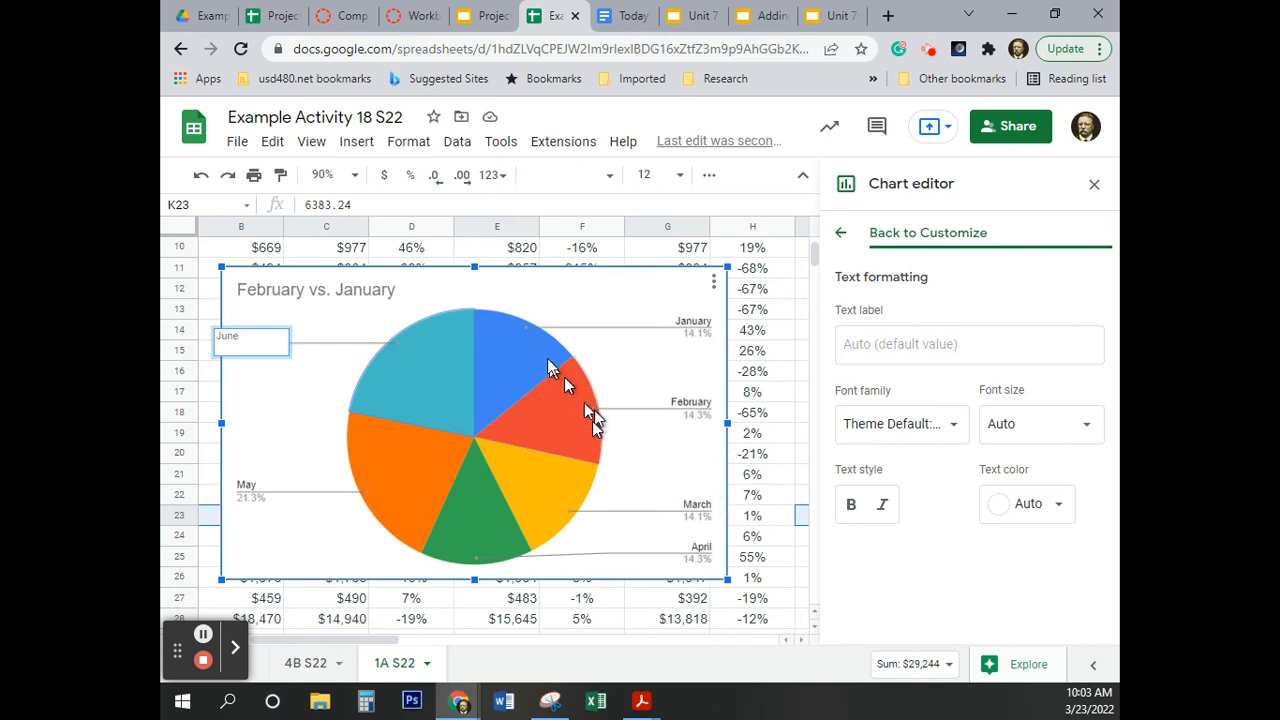
click(552, 277)
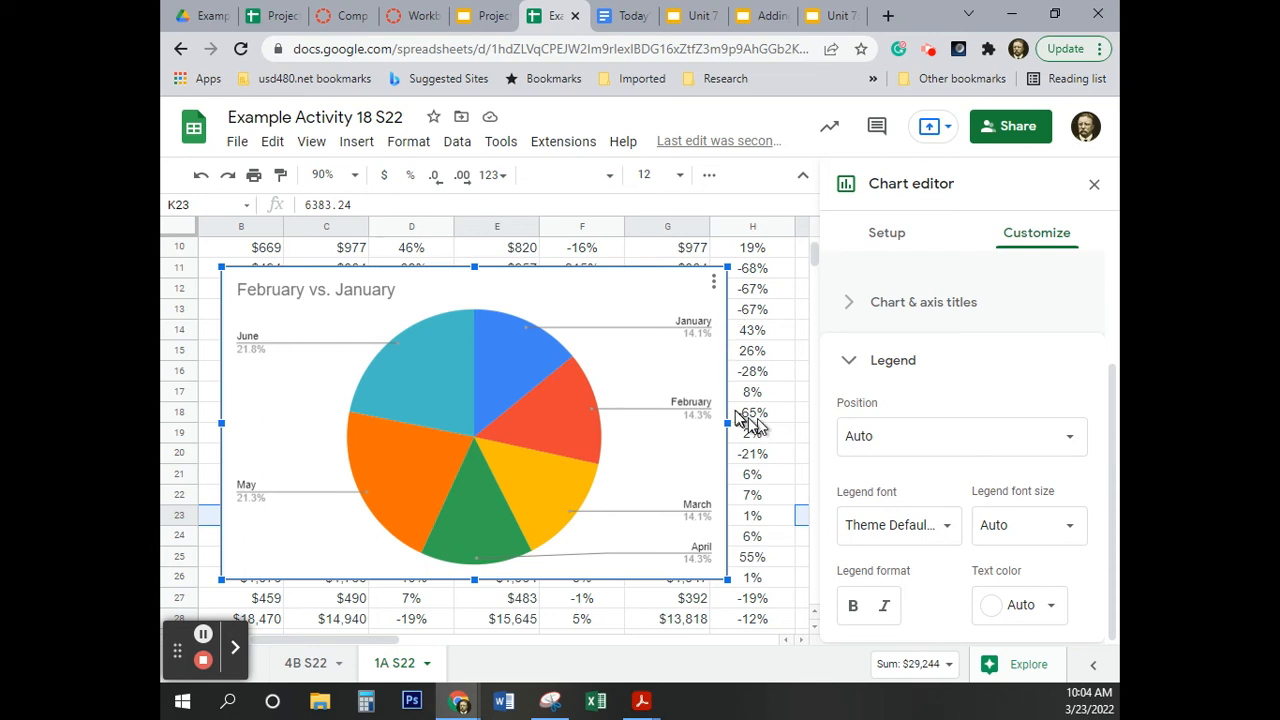
Change the chart title to "Salary Expenses, January - June".
click(268, 292)
click(268, 292)
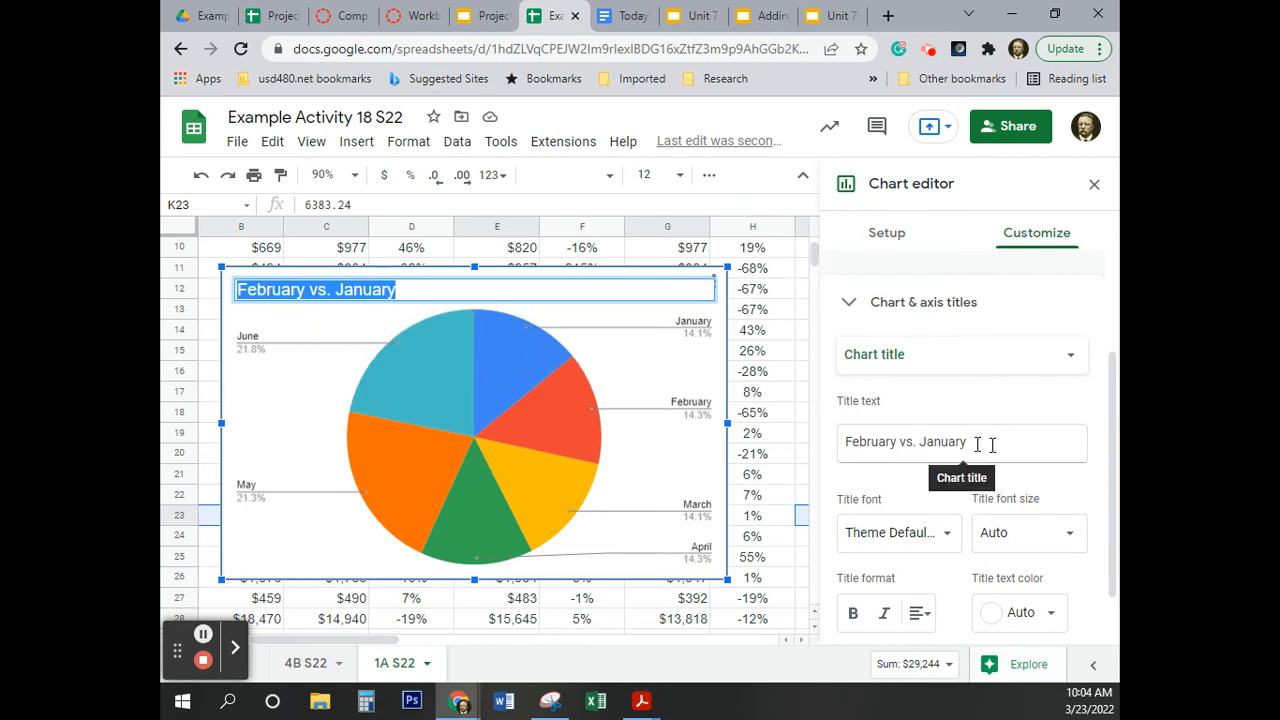
drag(978, 444, 850, 443)
text(Sal)
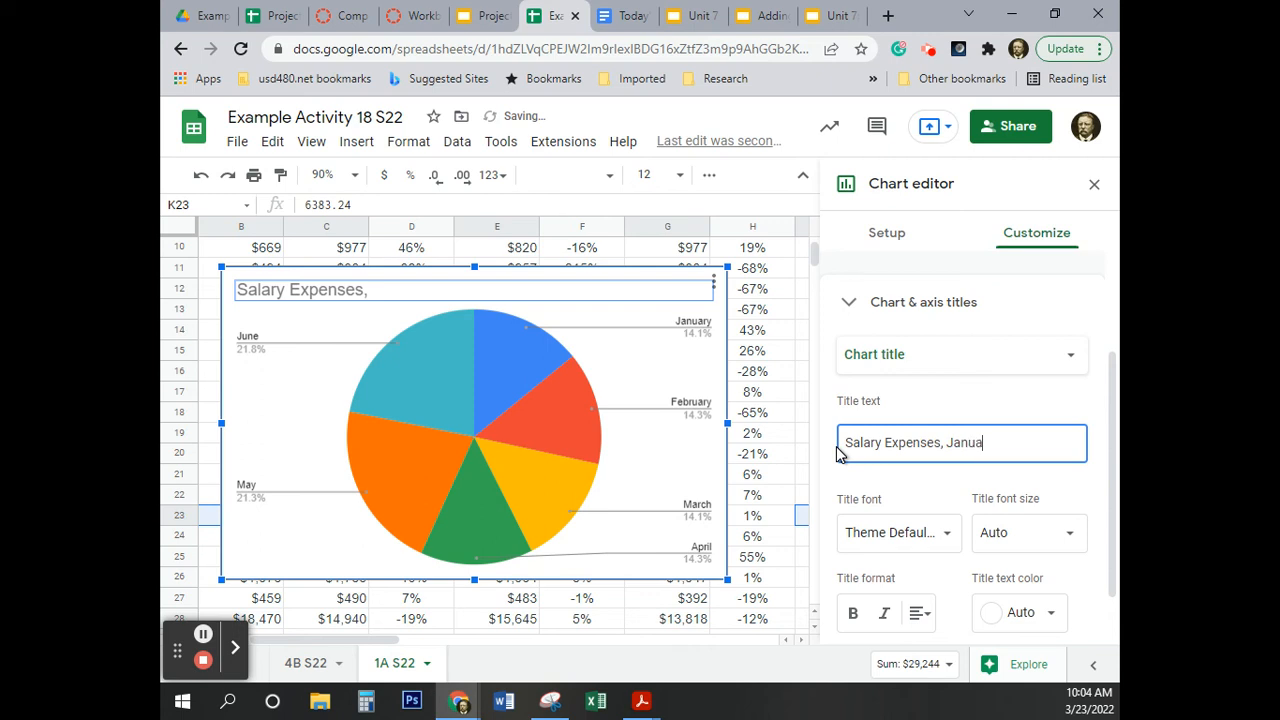
text(- June)
Format the chart title as centered, font size 18 and black.
click(926, 614)
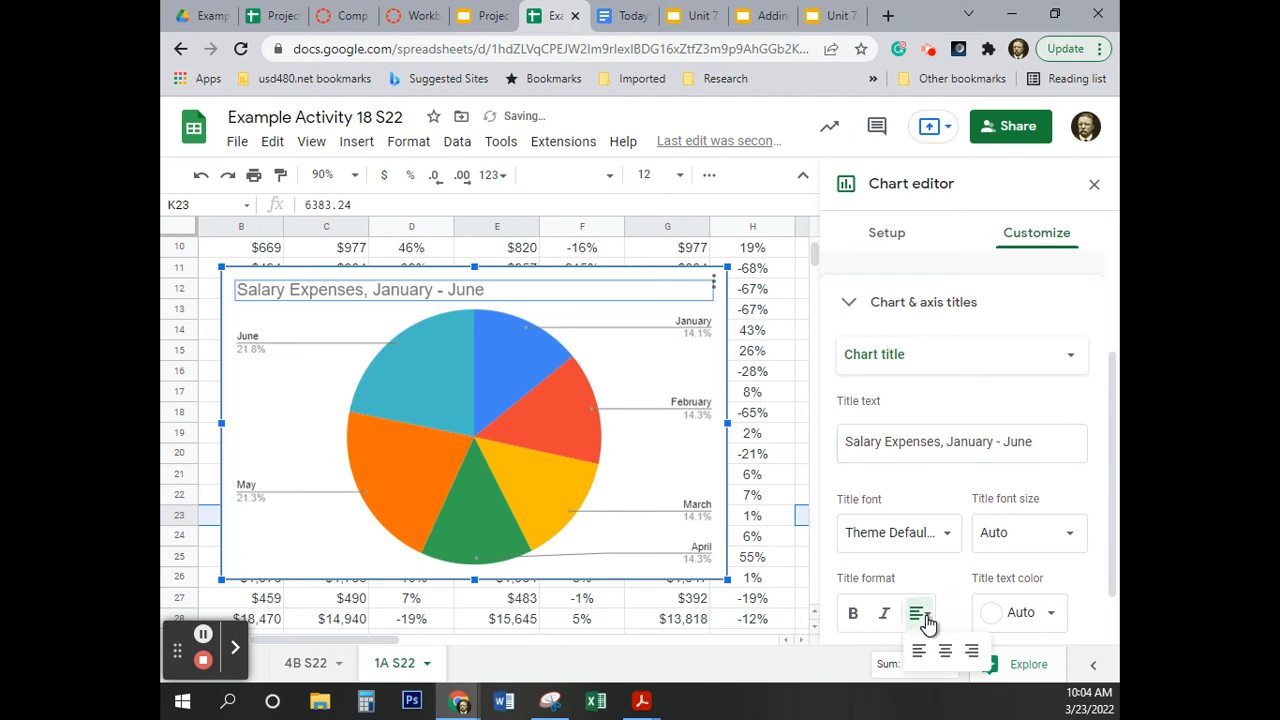
click(945, 651)
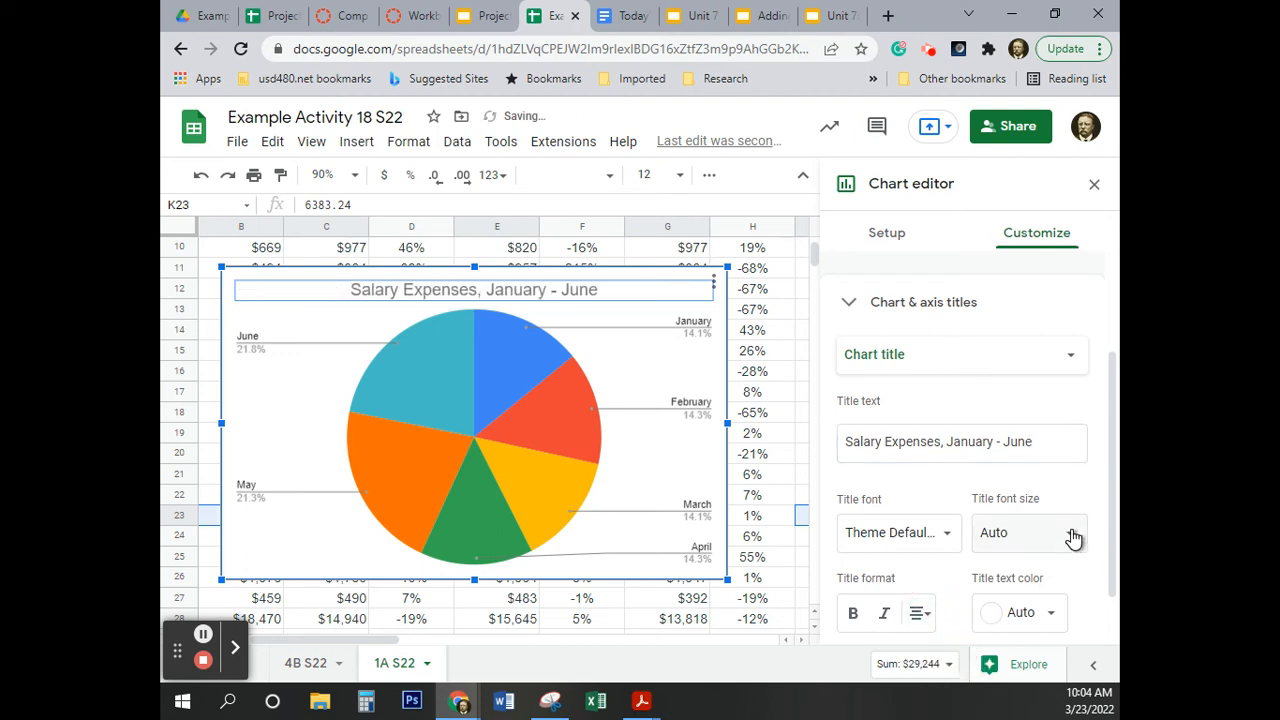
click(1073, 538)
click(1014, 371)
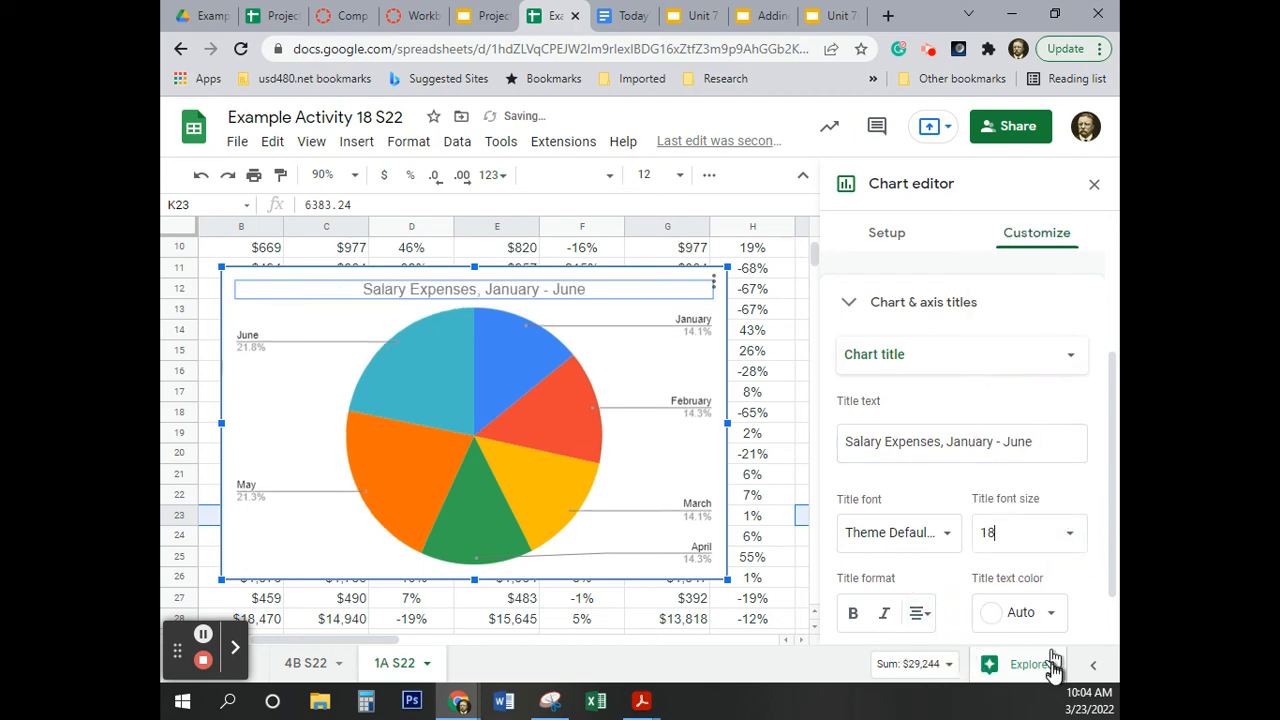
click(1040, 612)
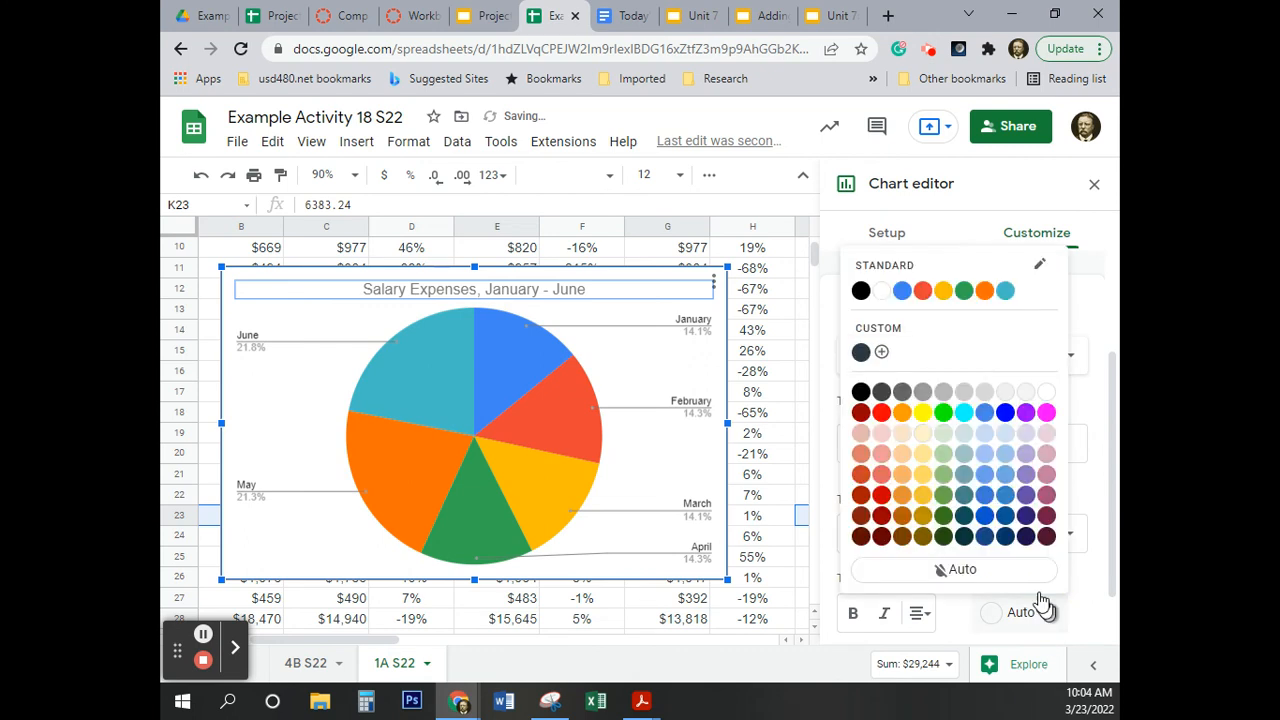
click(861, 393)
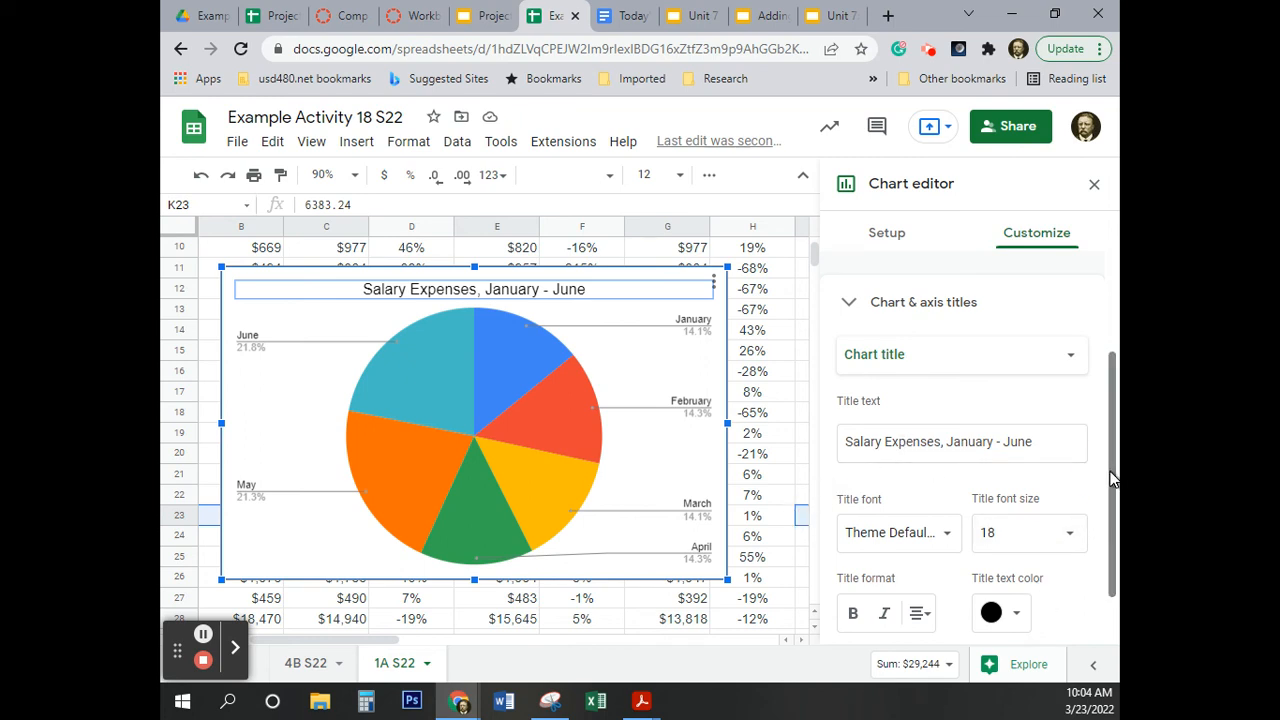
Set the pie chart's legend position to Right and select the legend's January entry.
drag(1111, 478, 1111, 522)
click(908, 620)
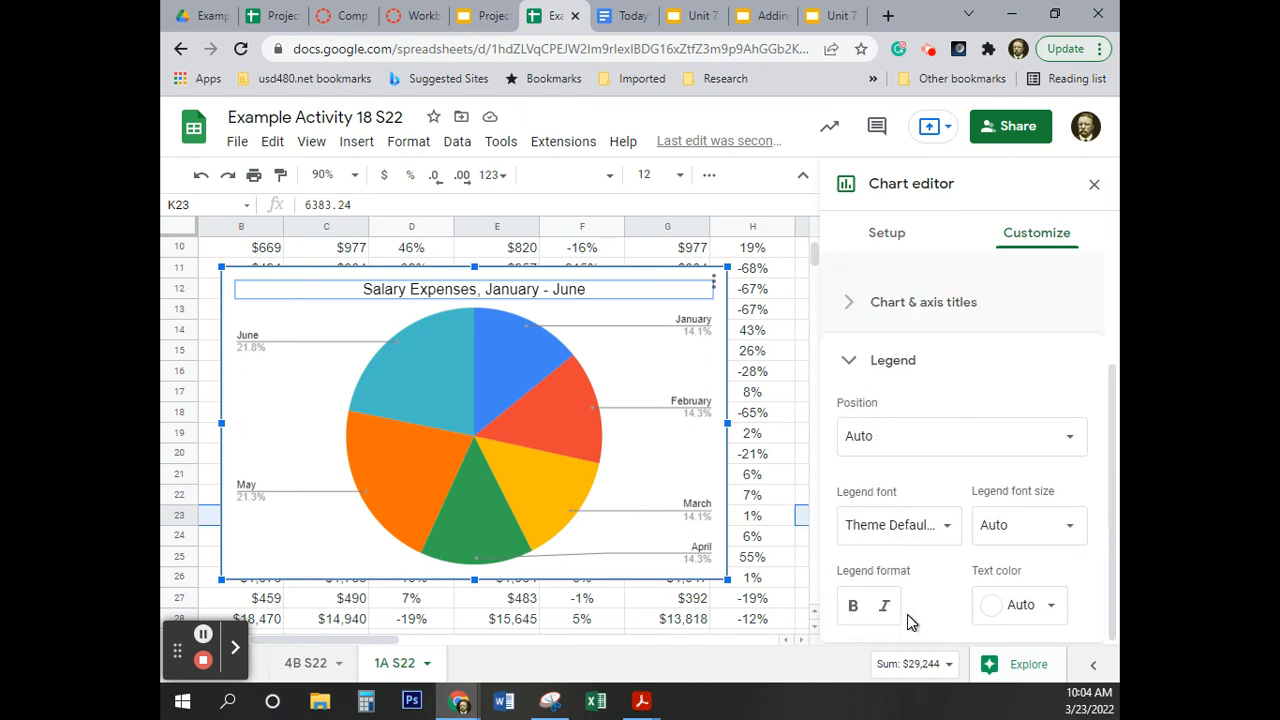
click(966, 440)
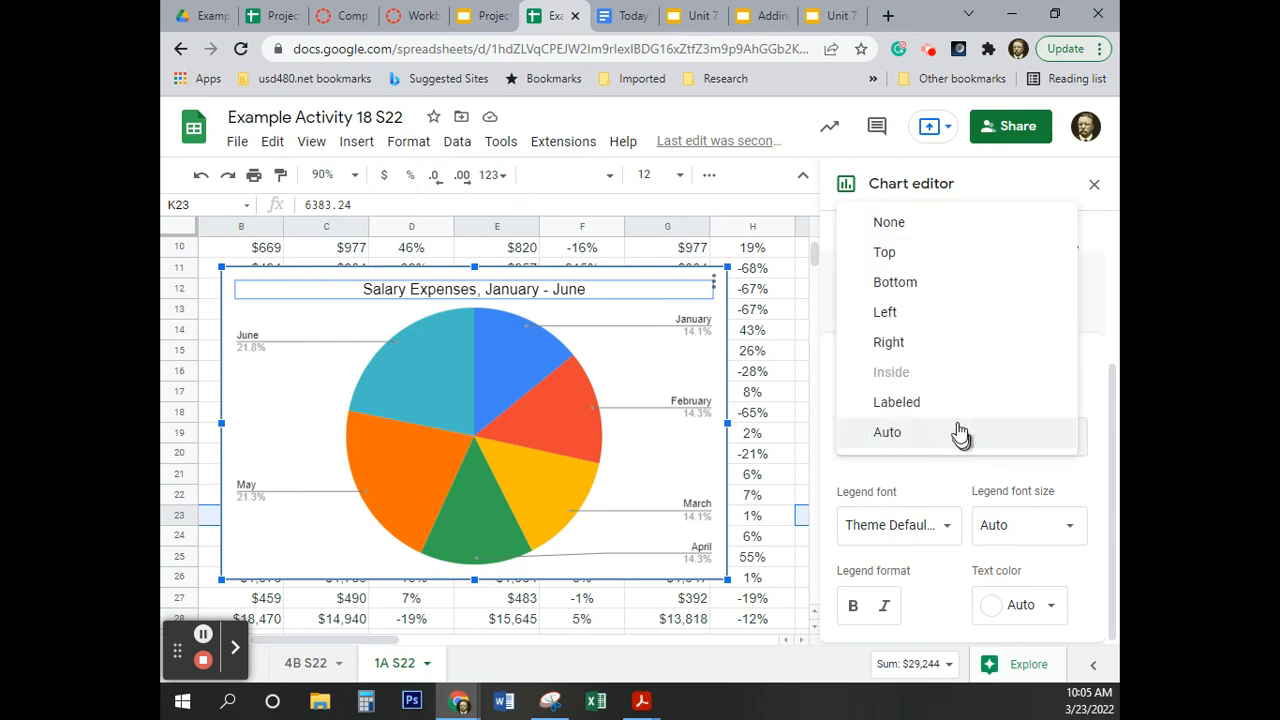
click(922, 349)
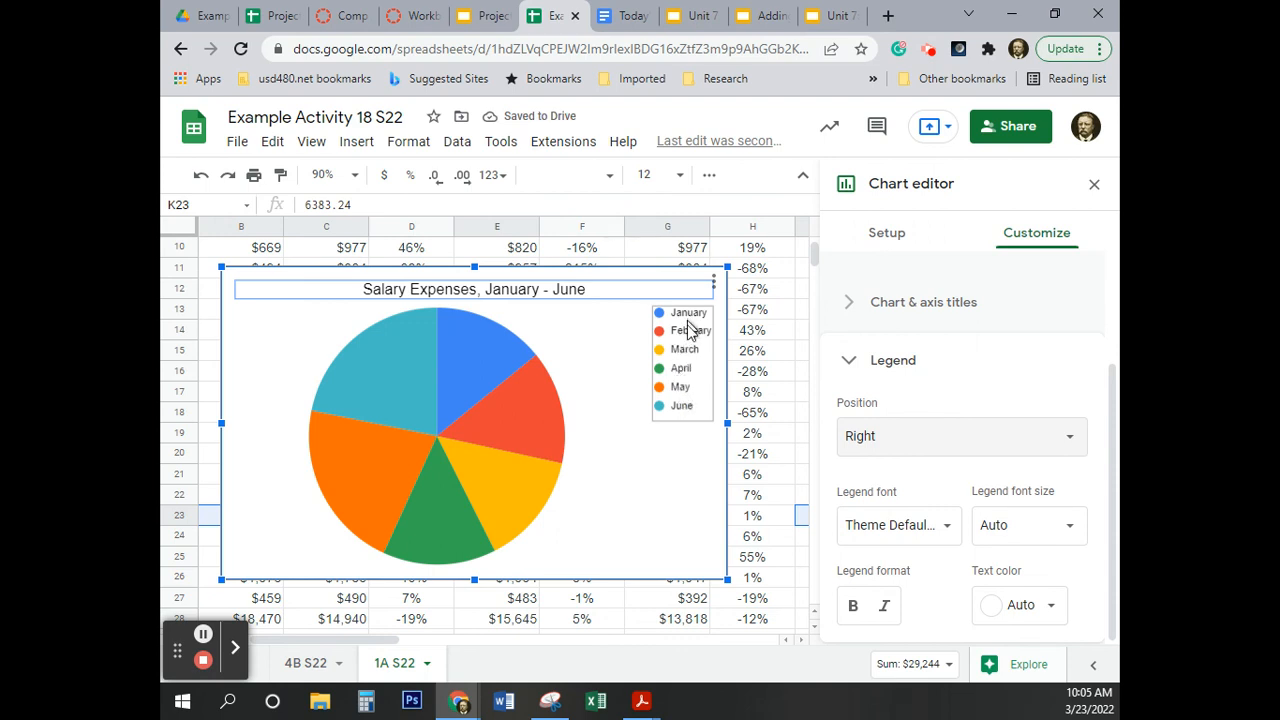
click(687, 320)
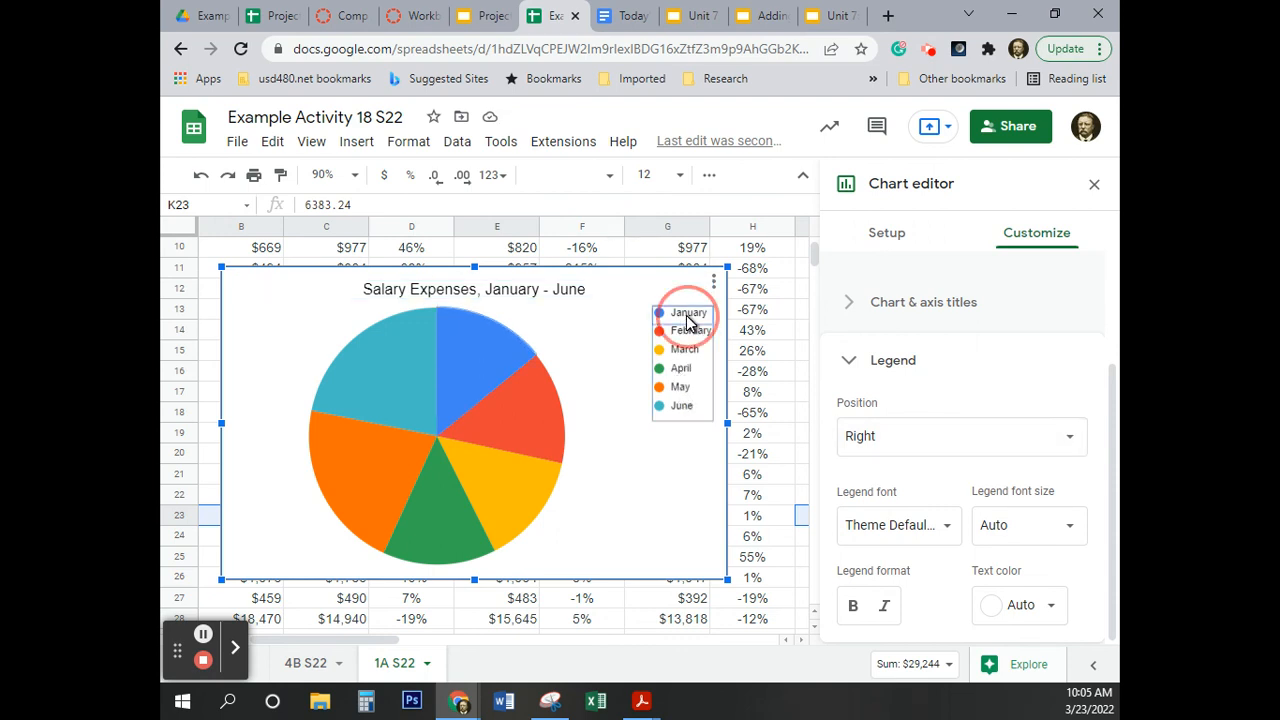
Set the salary pie chart's slice labels to Percentage and close the chart editor.
double_click(687, 315)
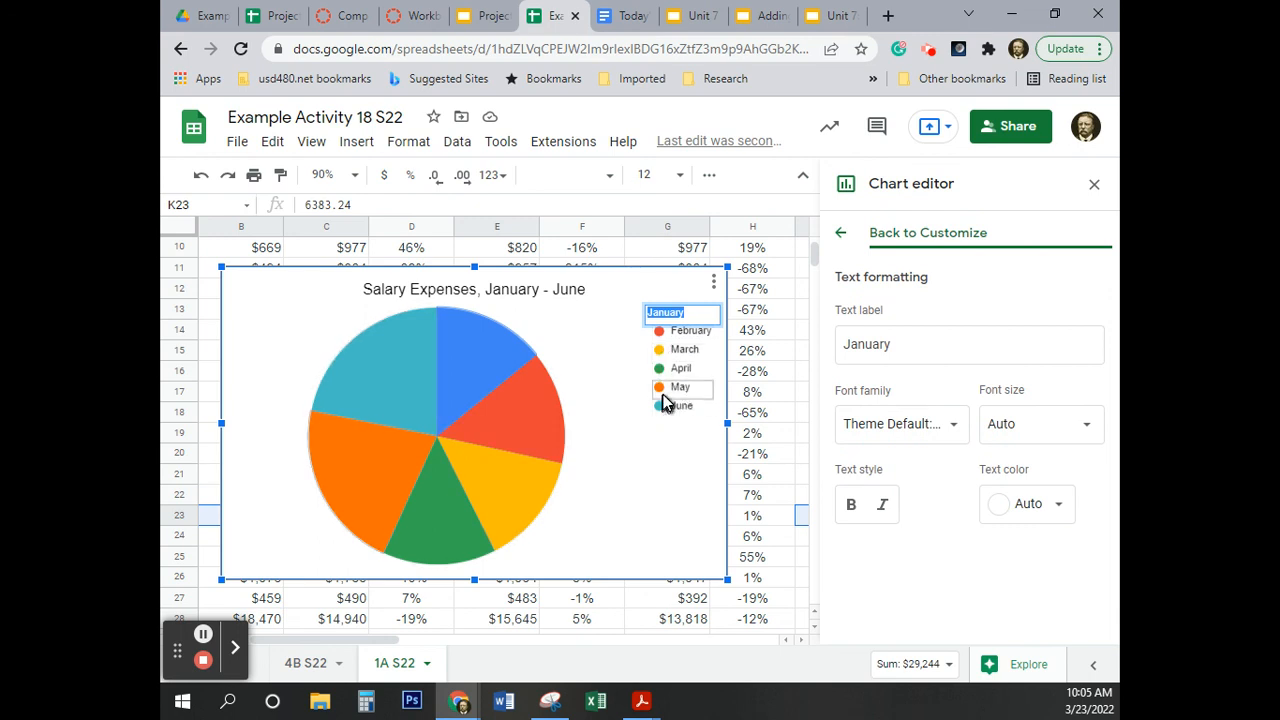
click(674, 482)
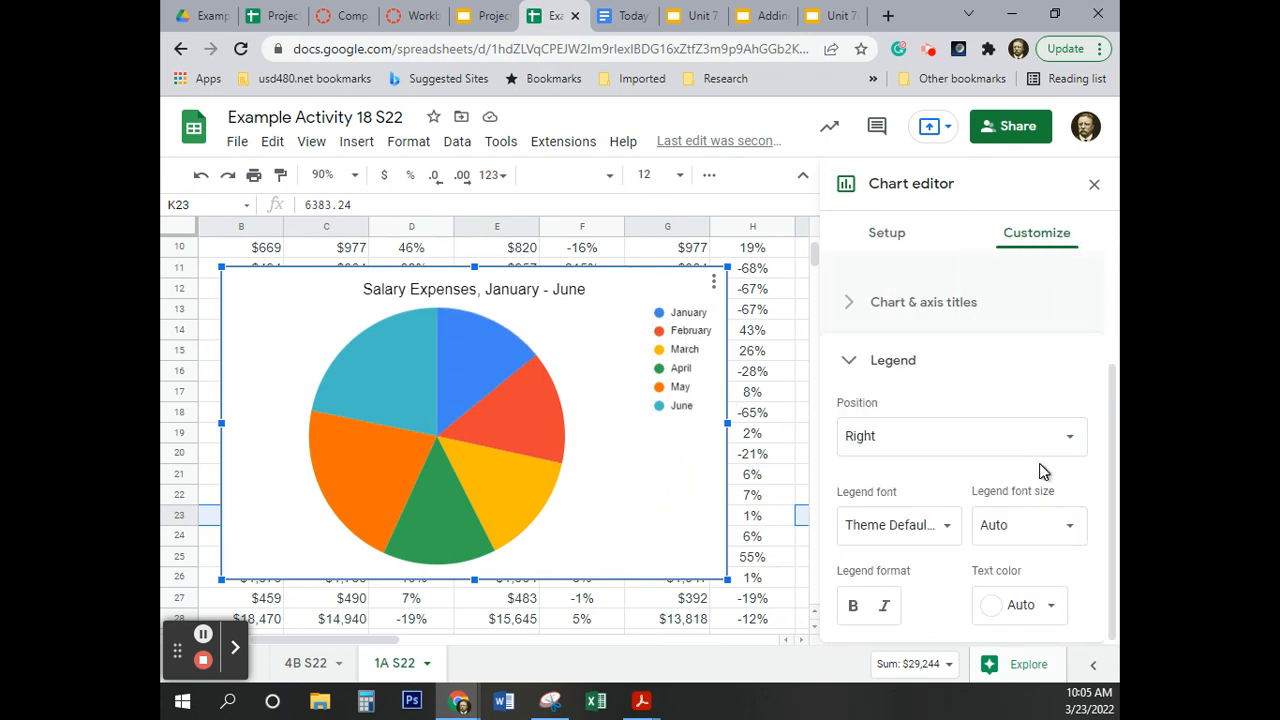
scroll(1039, 470, up, 3)
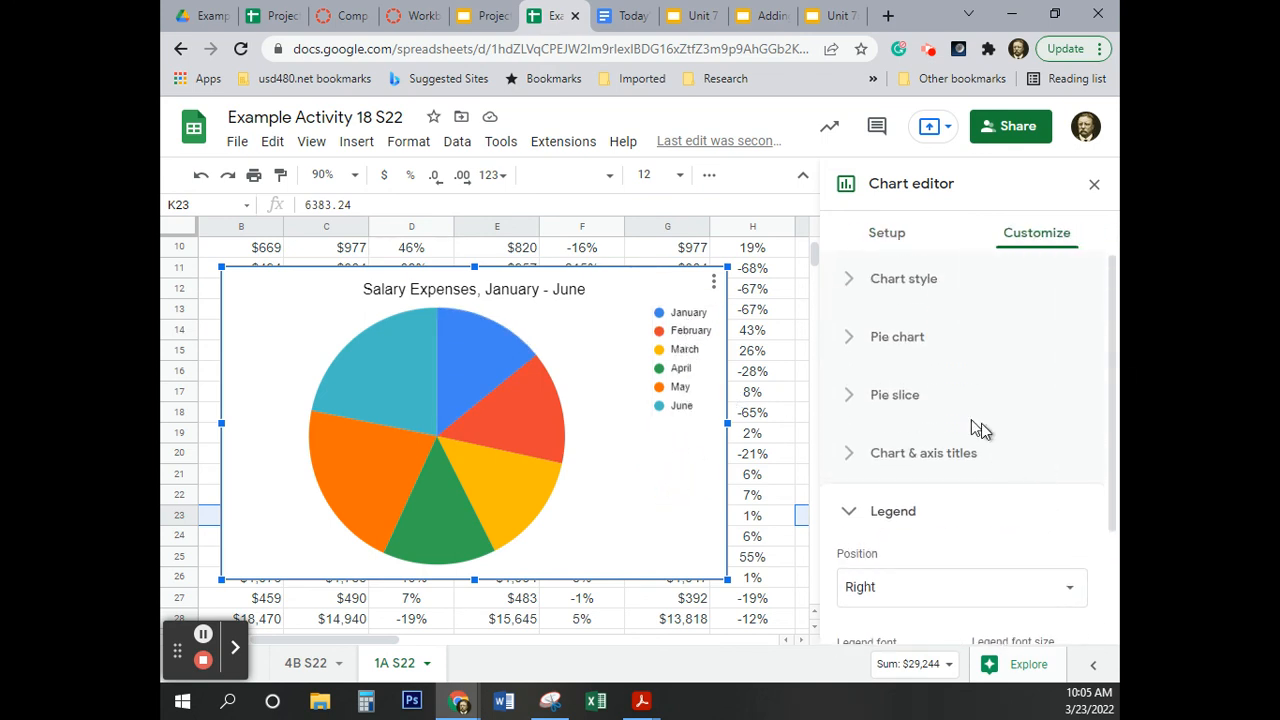
click(892, 348)
click(894, 352)
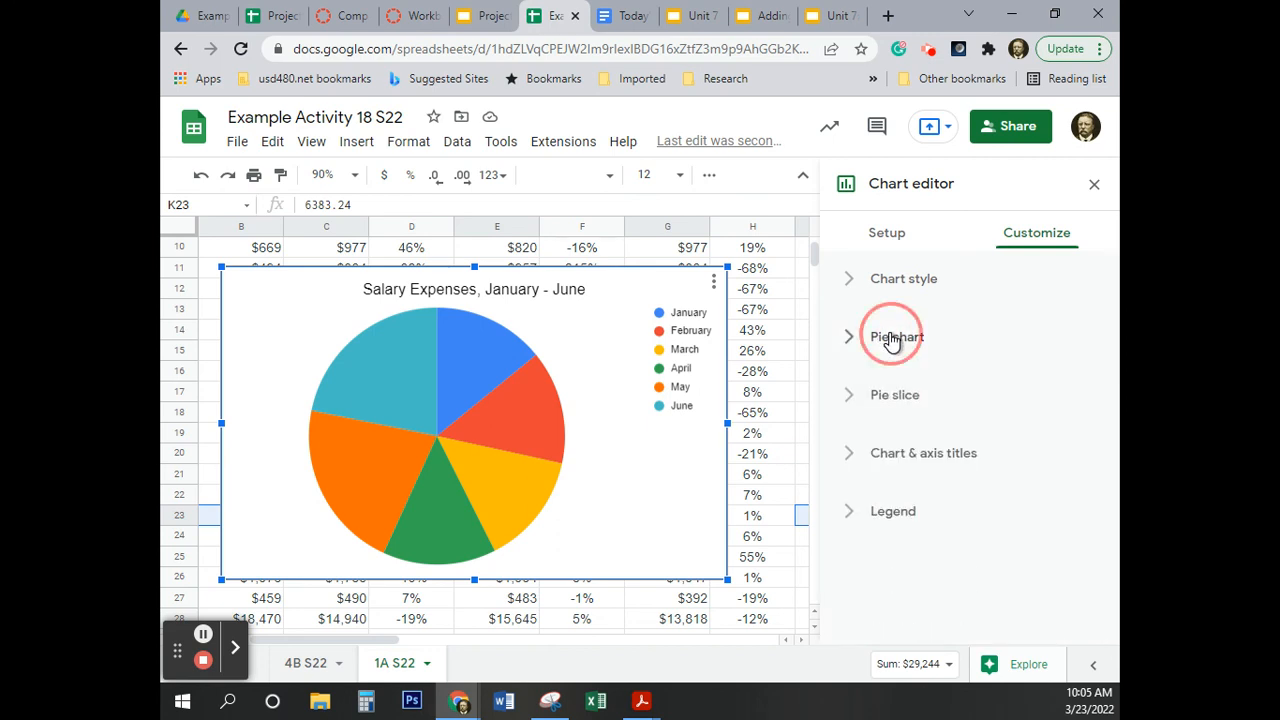
click(975, 493)
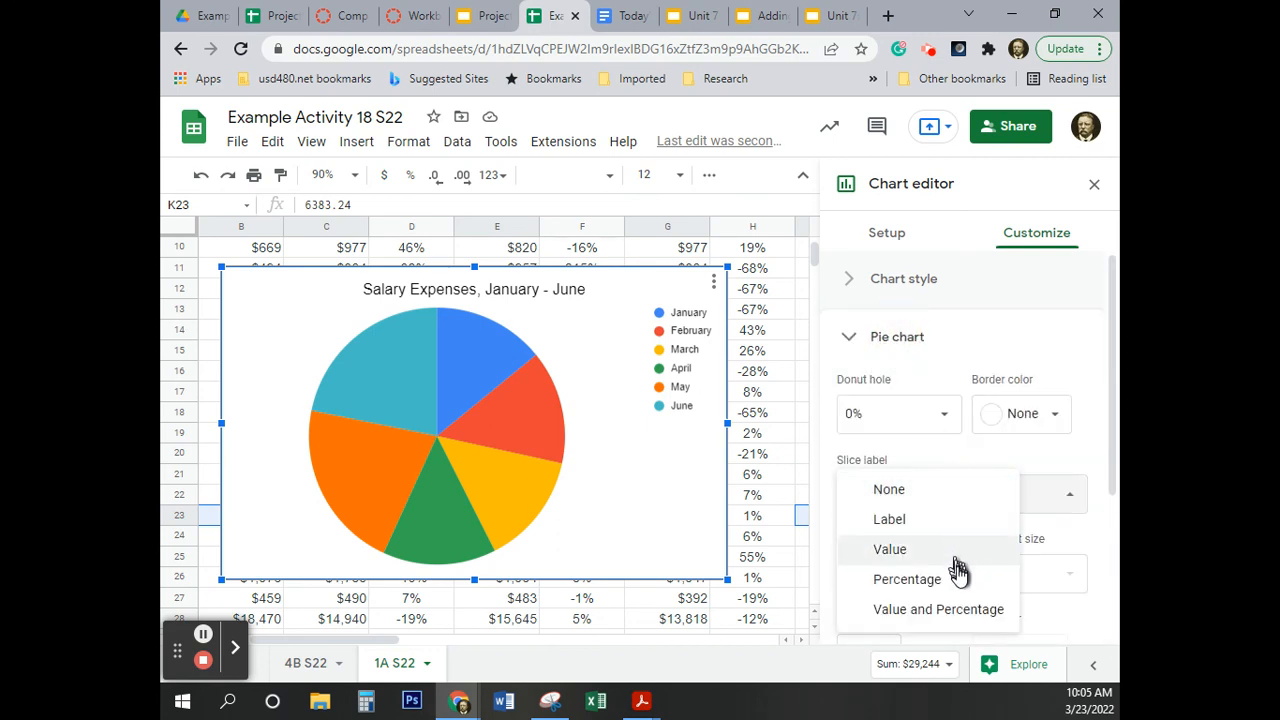
click(958, 580)
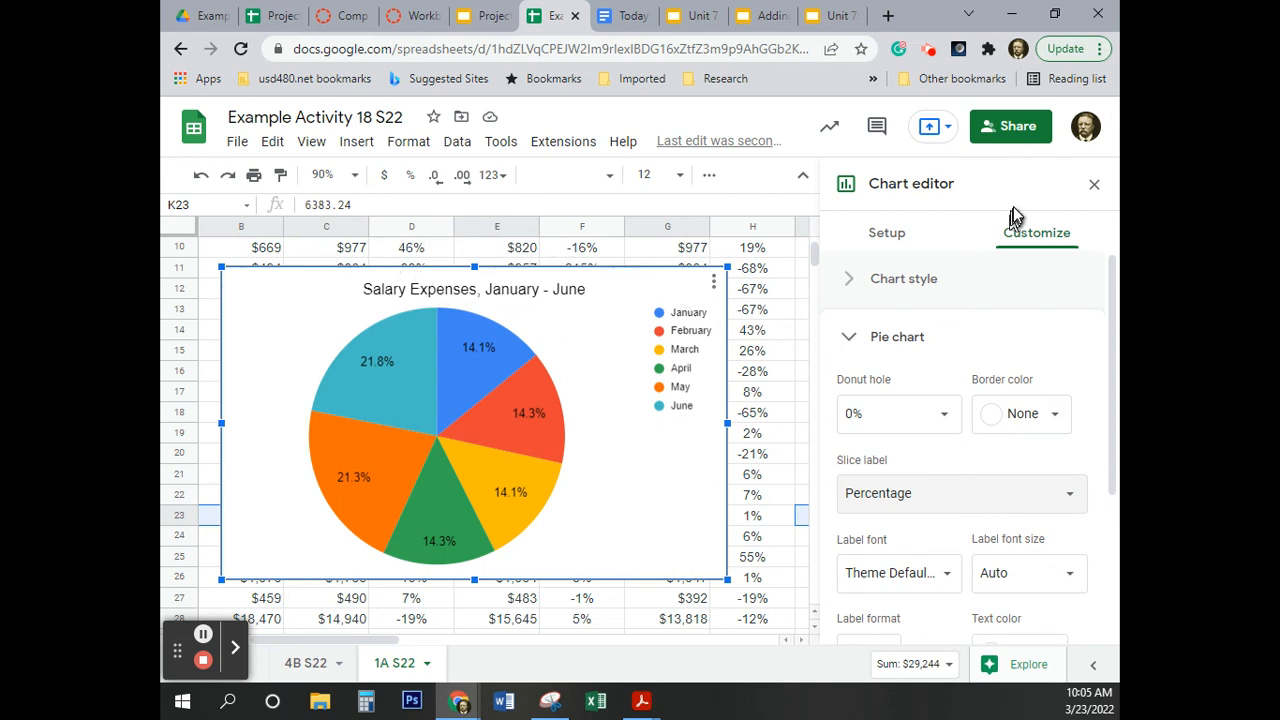
click(1093, 185)
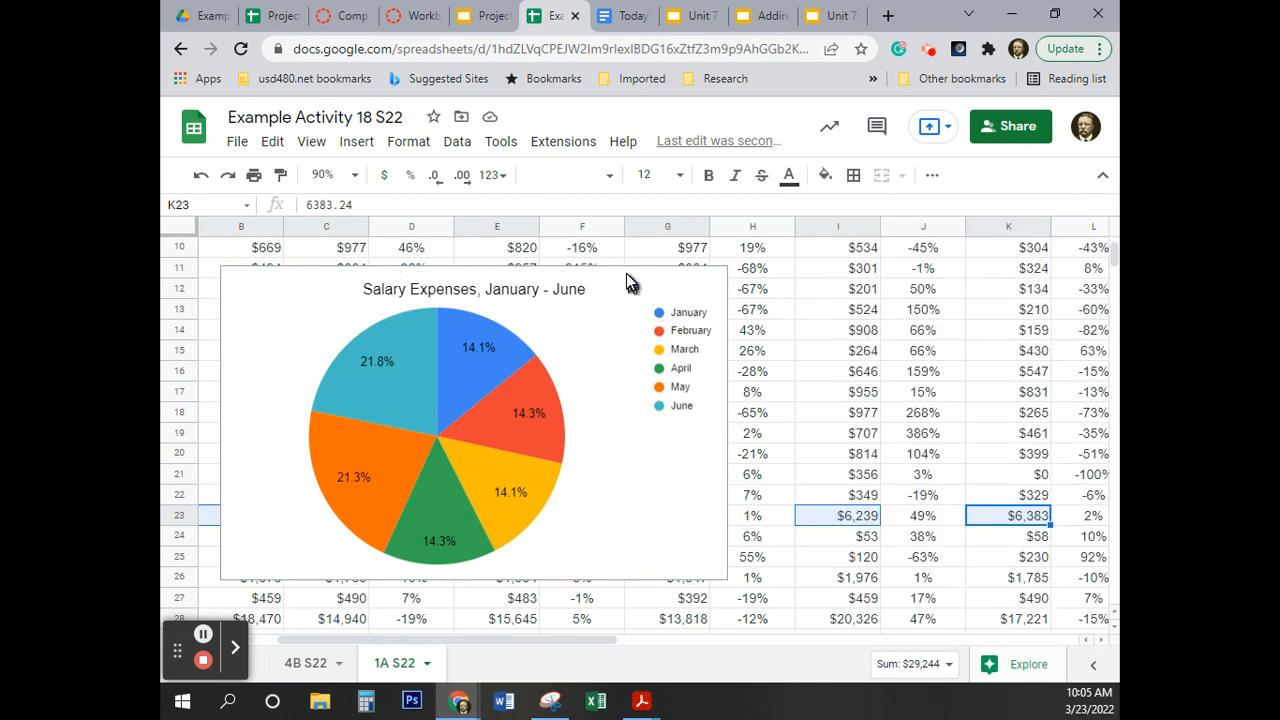
Move the salary expenses chart down and across the sheet to the area right of the Repair Expenses, January chart.
click(598, 357)
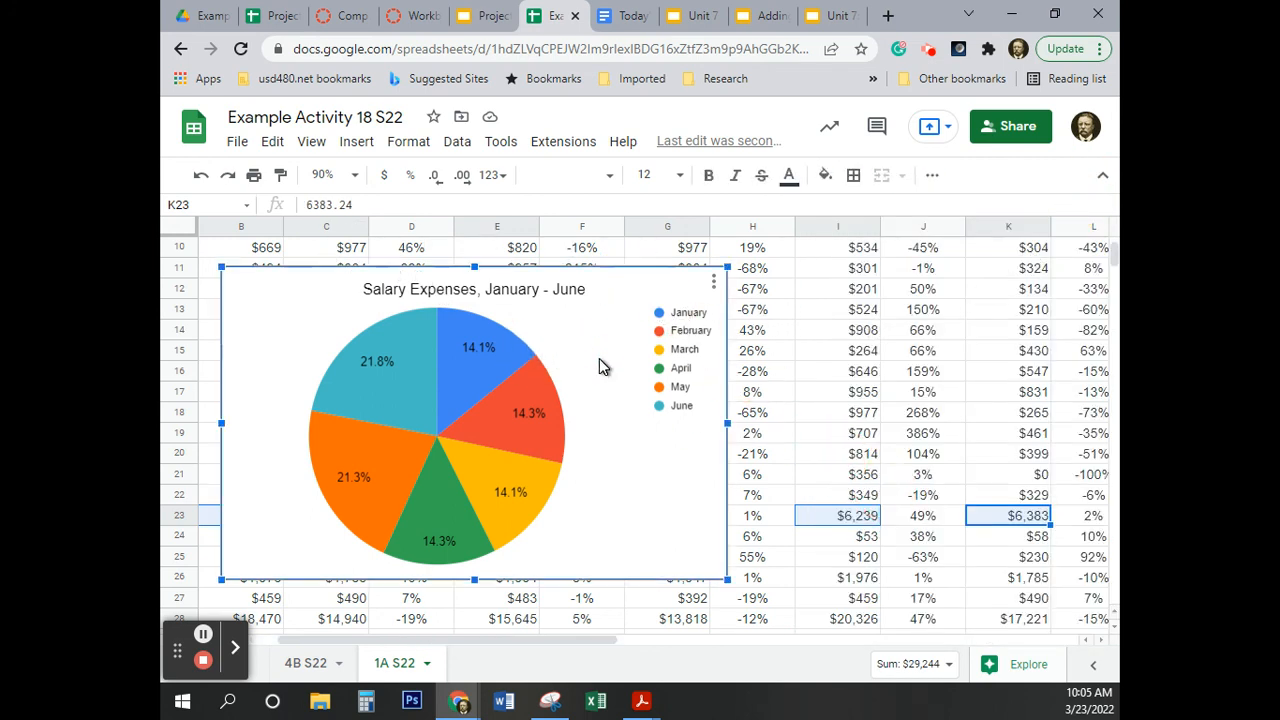
drag(616, 276, 943, 571)
scroll(910, 523, down, 2)
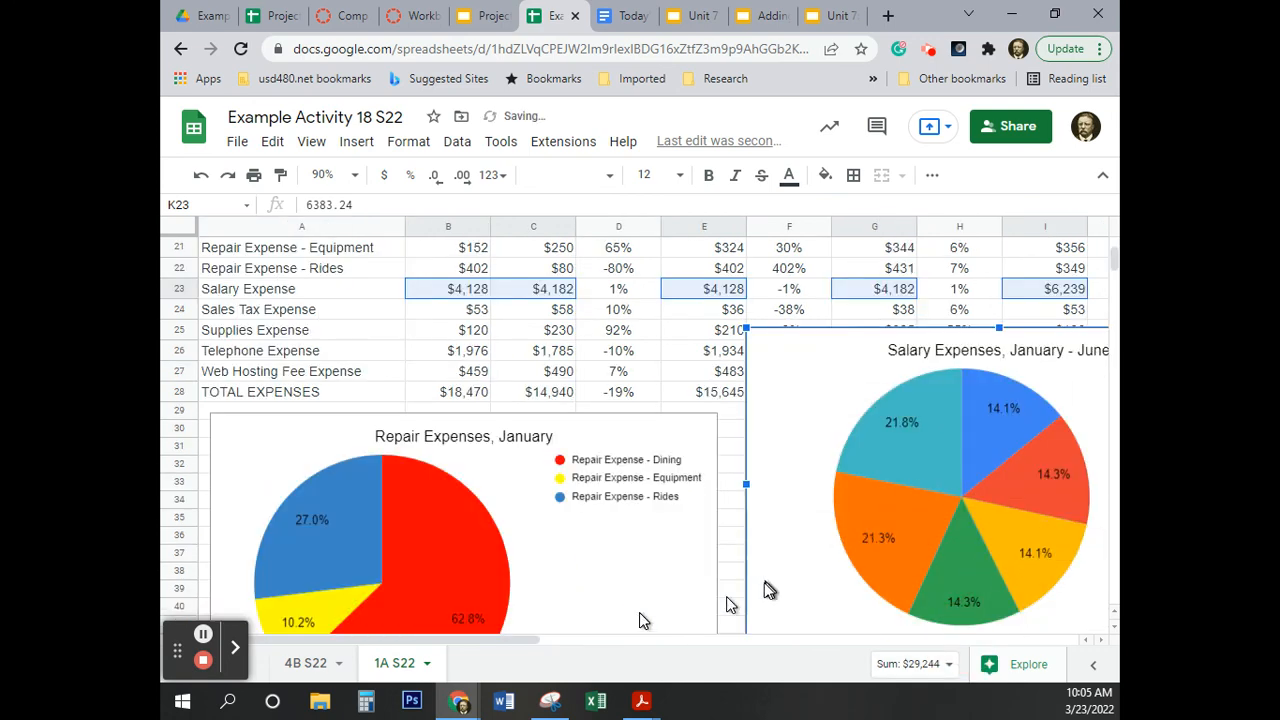
At 75% zoom, move the salary chart below the TOTAL EXPENSES row, level with the Repair Expenses, January chart.
click(355, 178)
click(340, 360)
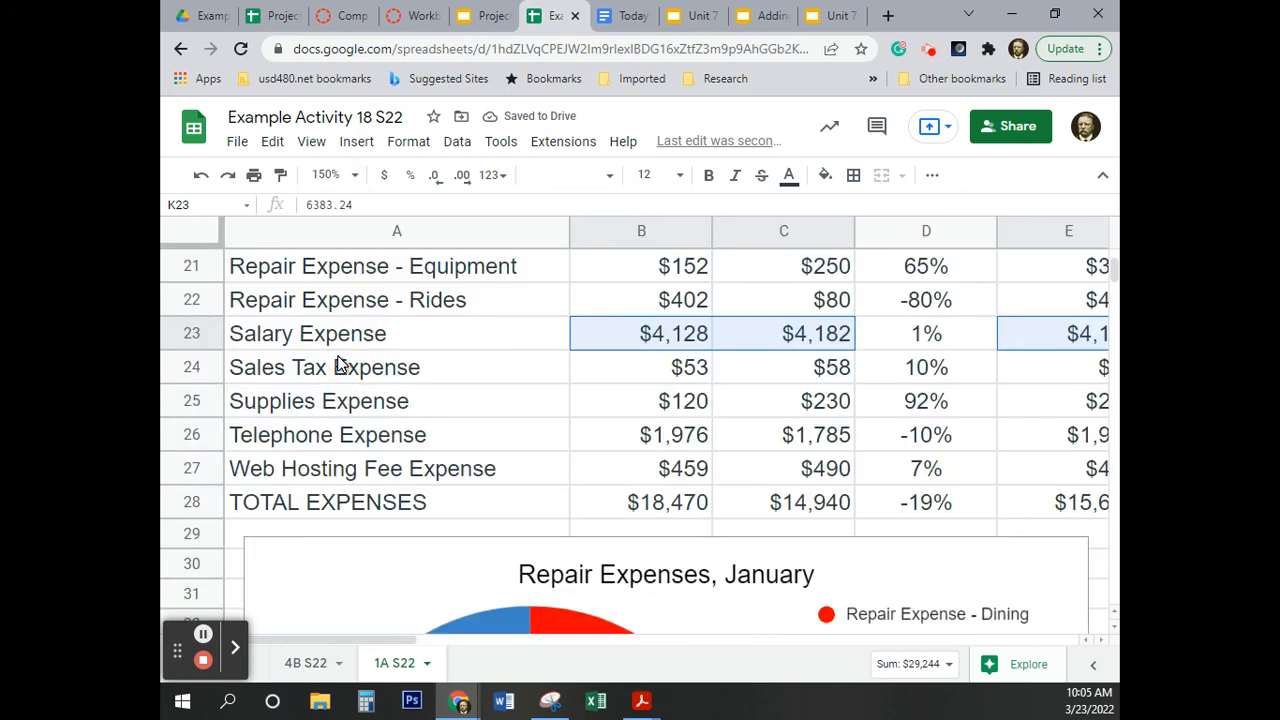
scroll(990, 488, down, 2)
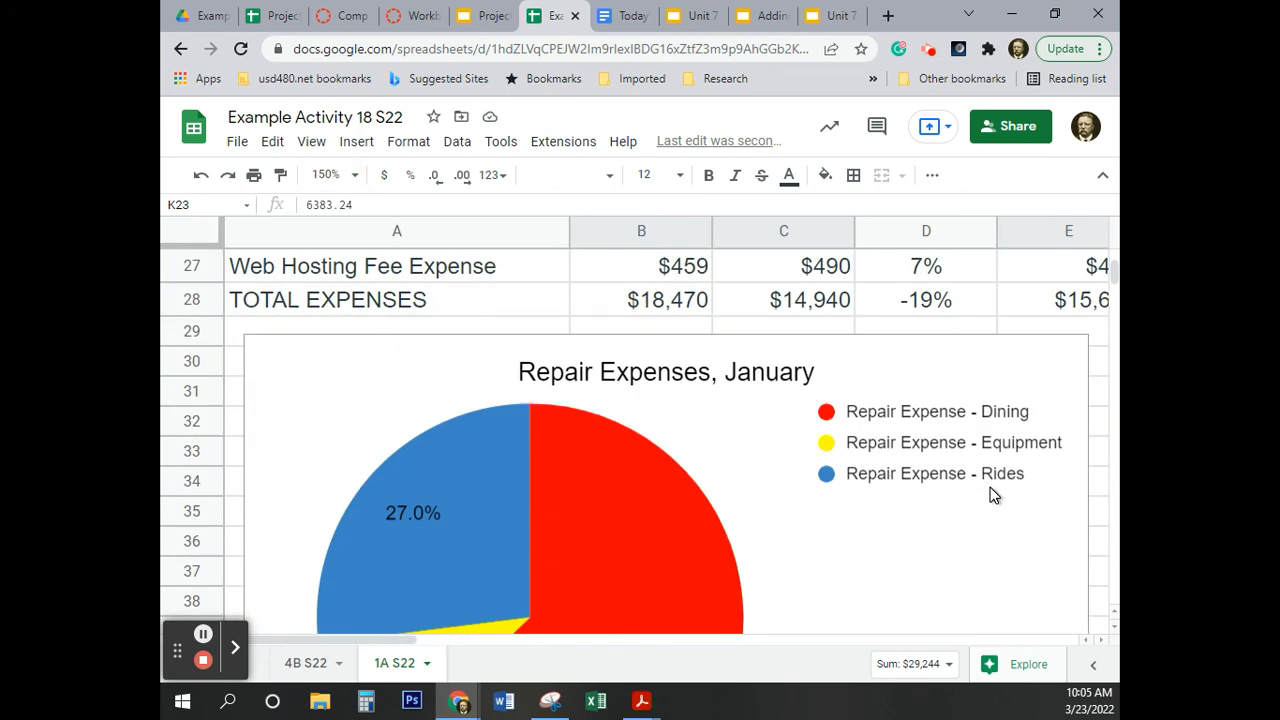
click(358, 177)
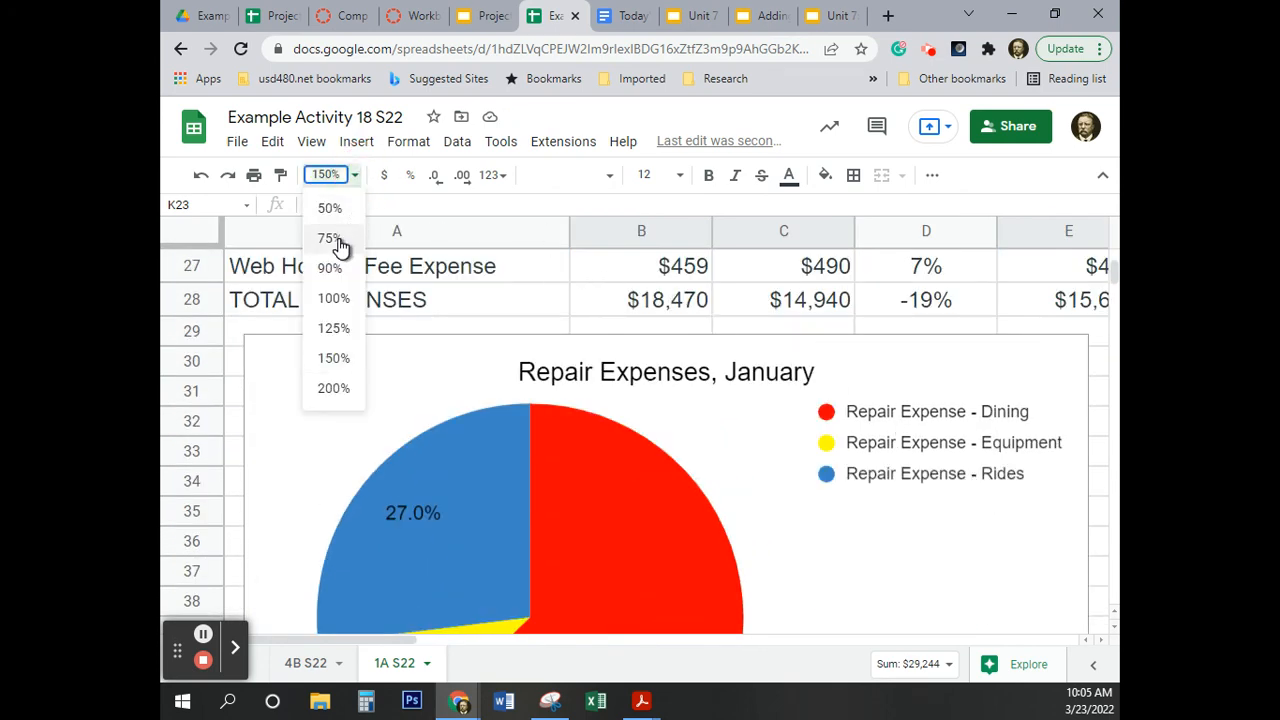
click(330, 240)
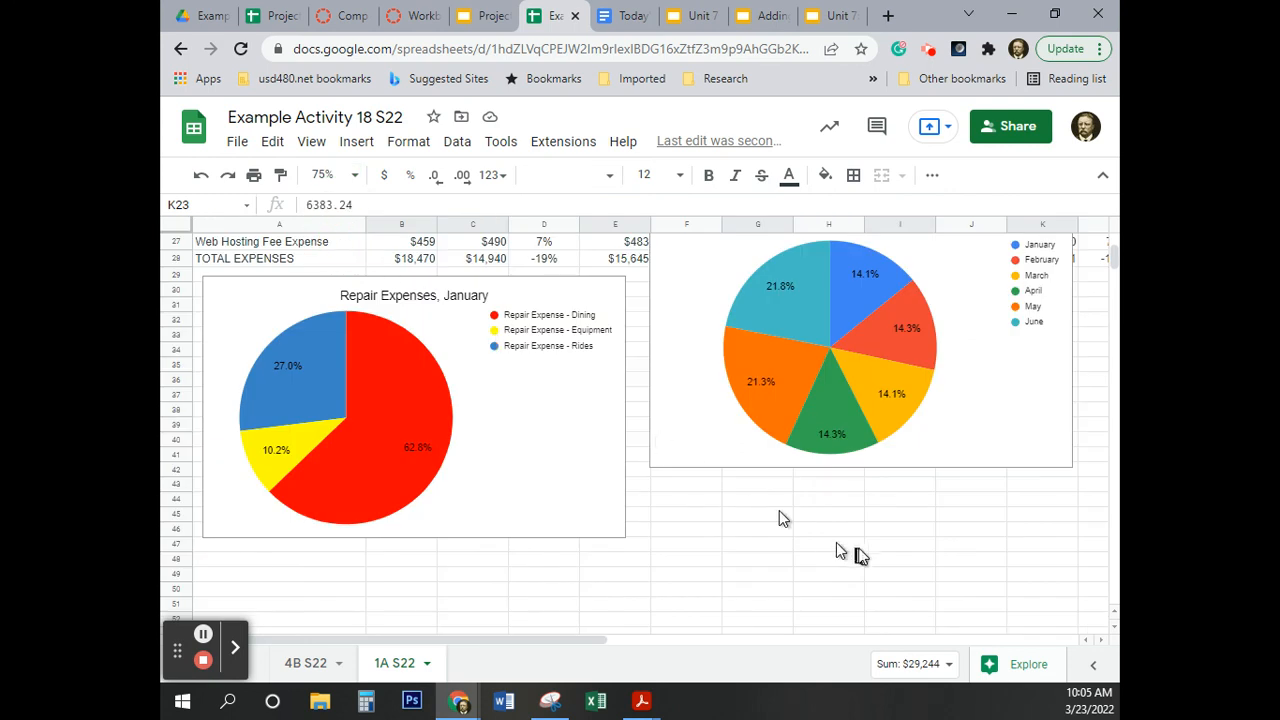
click(1040, 437)
drag(1045, 453, 1042, 527)
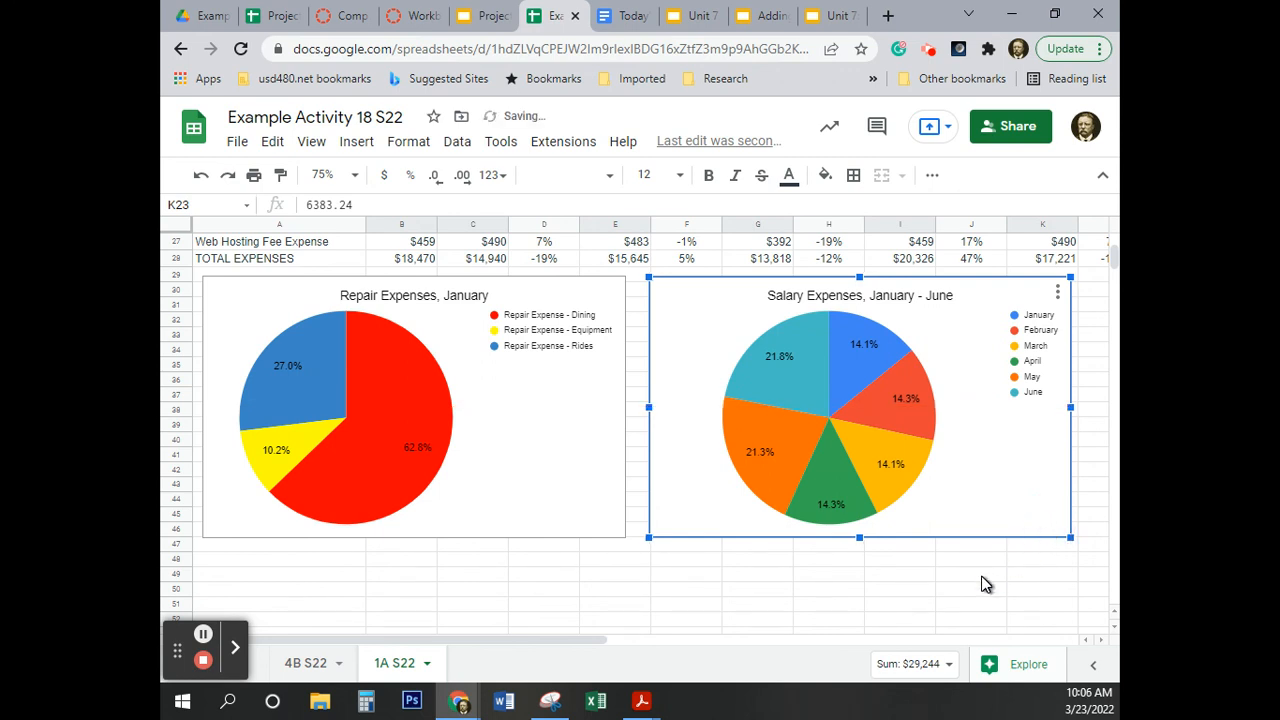